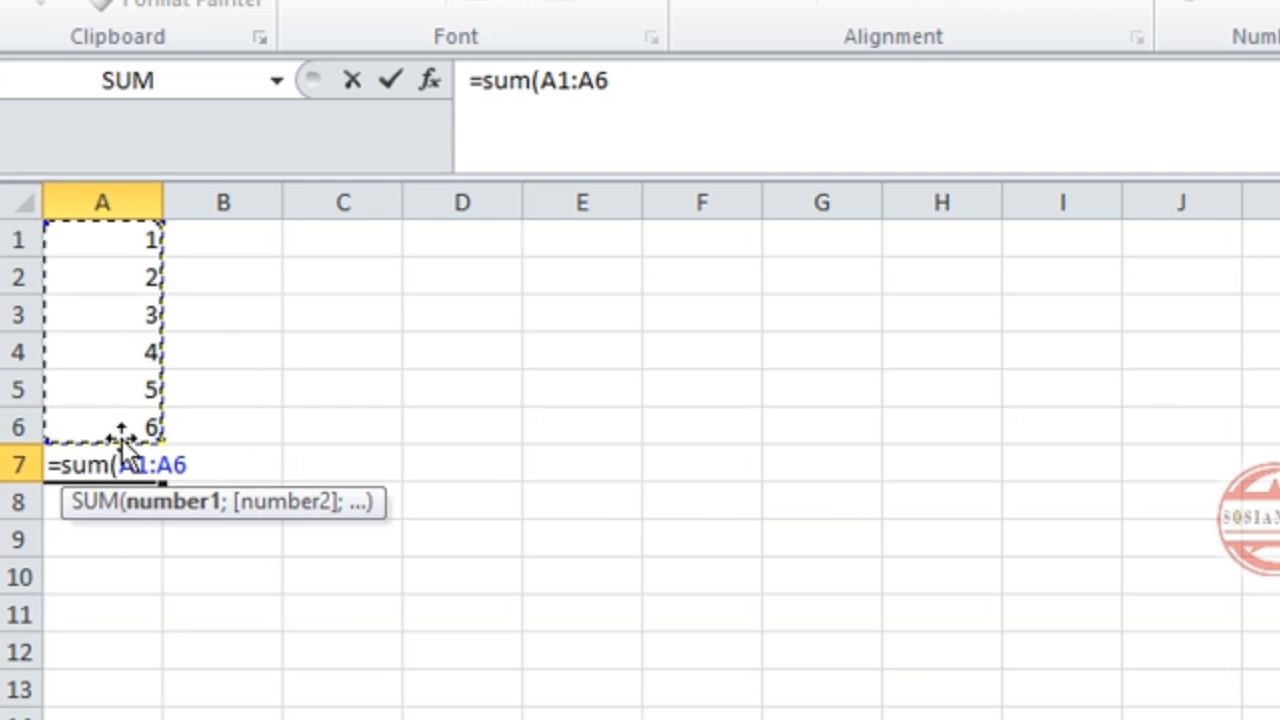
Finish the sum of A1:A6 in A7 and enter the product formula =A1*A6 in B7.
key("Return")
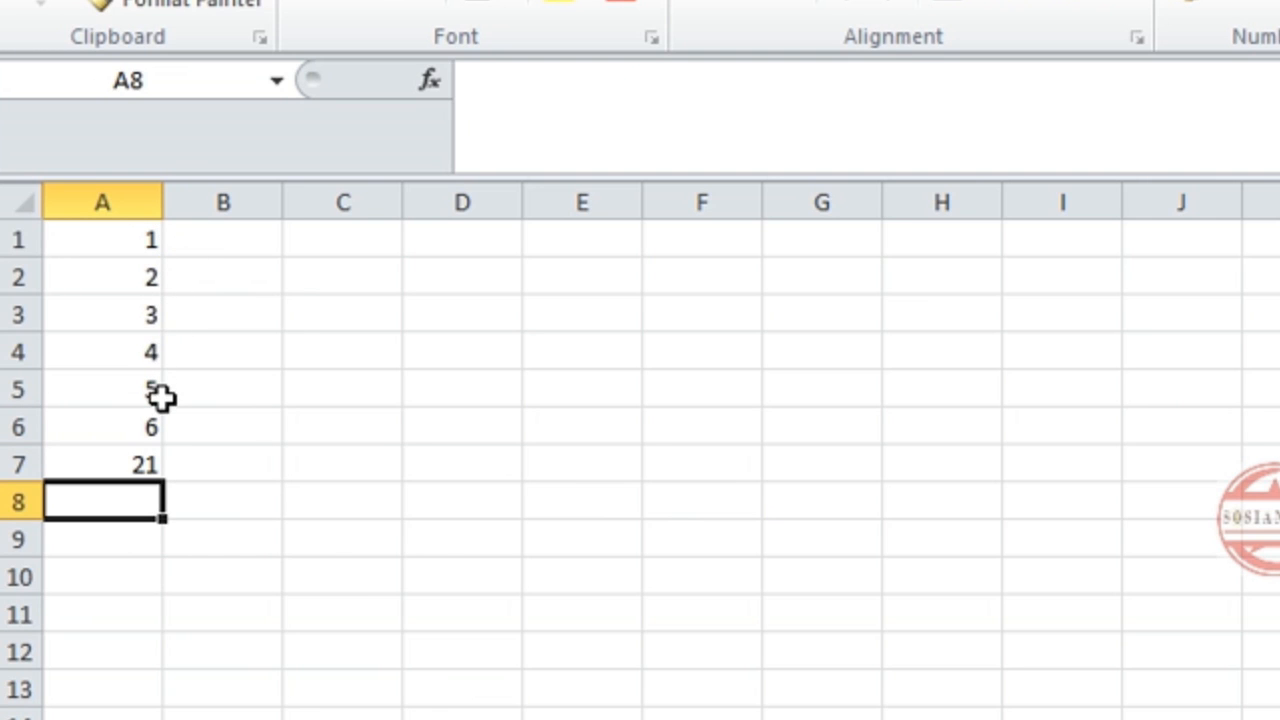
left_click(209, 460)
type("=")
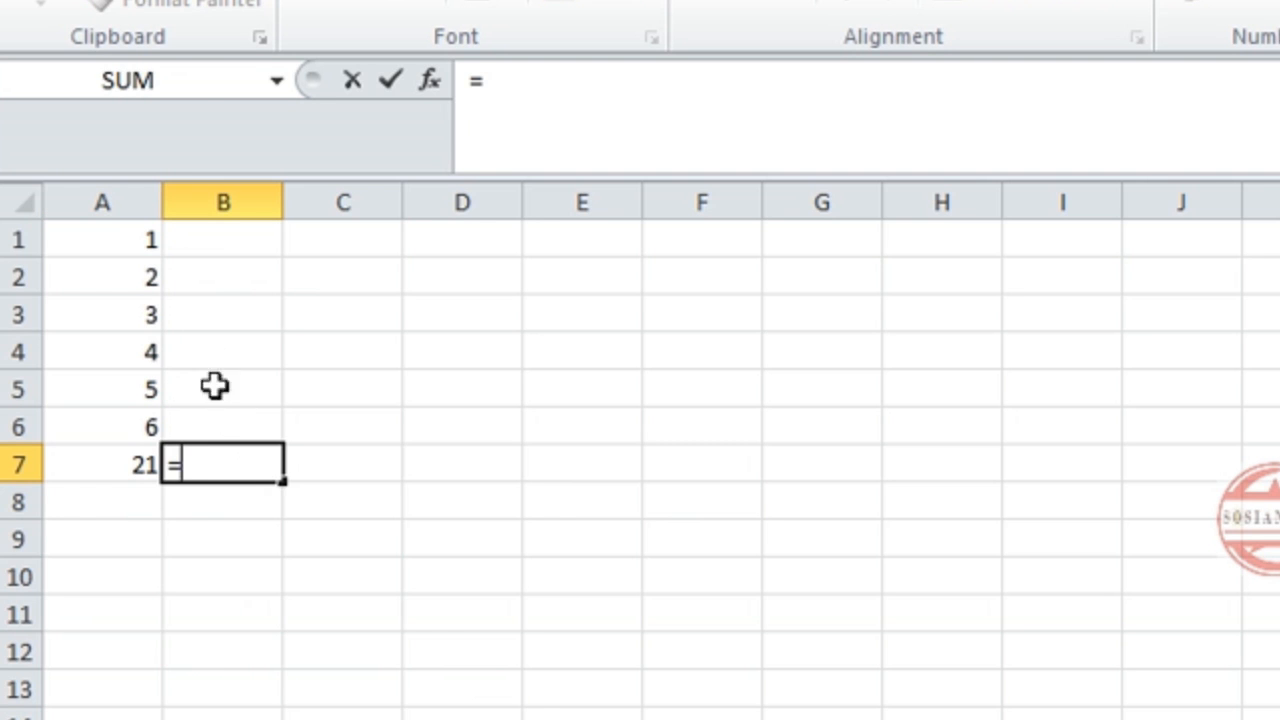
left_click(143, 241)
type("*")
left_click(138, 425)
key("Return")
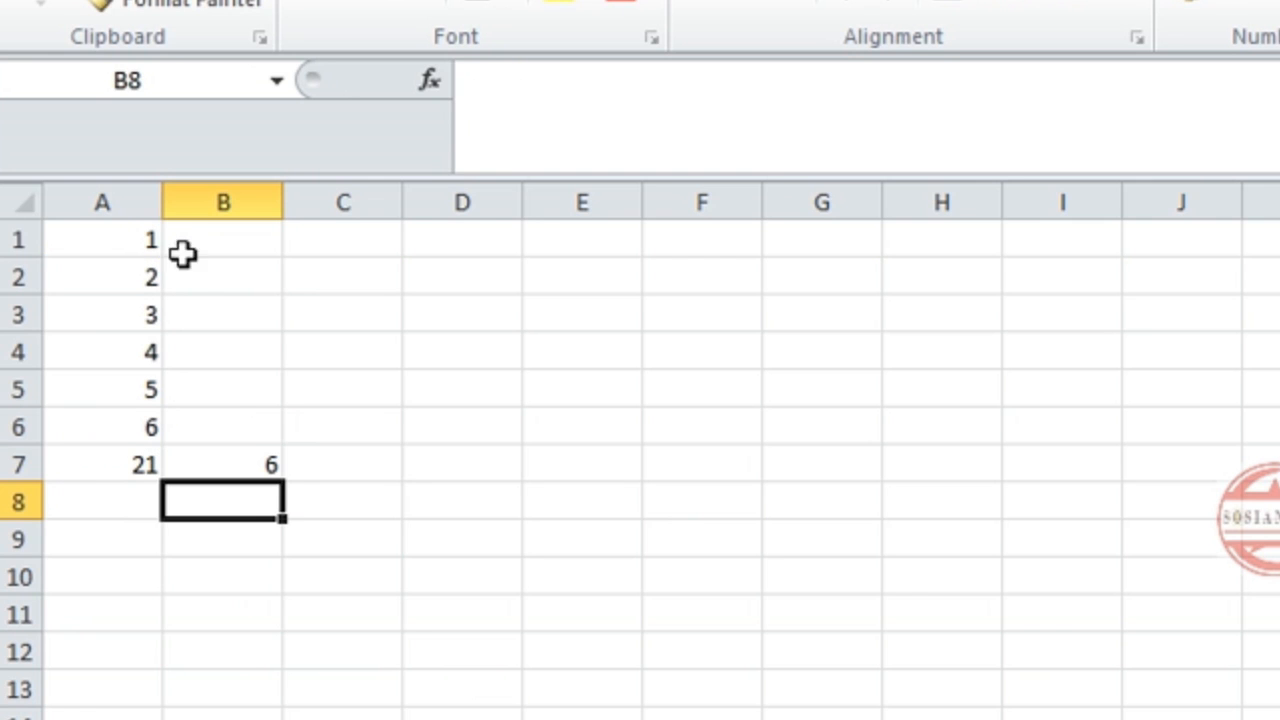
Inspect the multiplication formula in B7 and its two referenced cells without changing it.
left_click(250, 462)
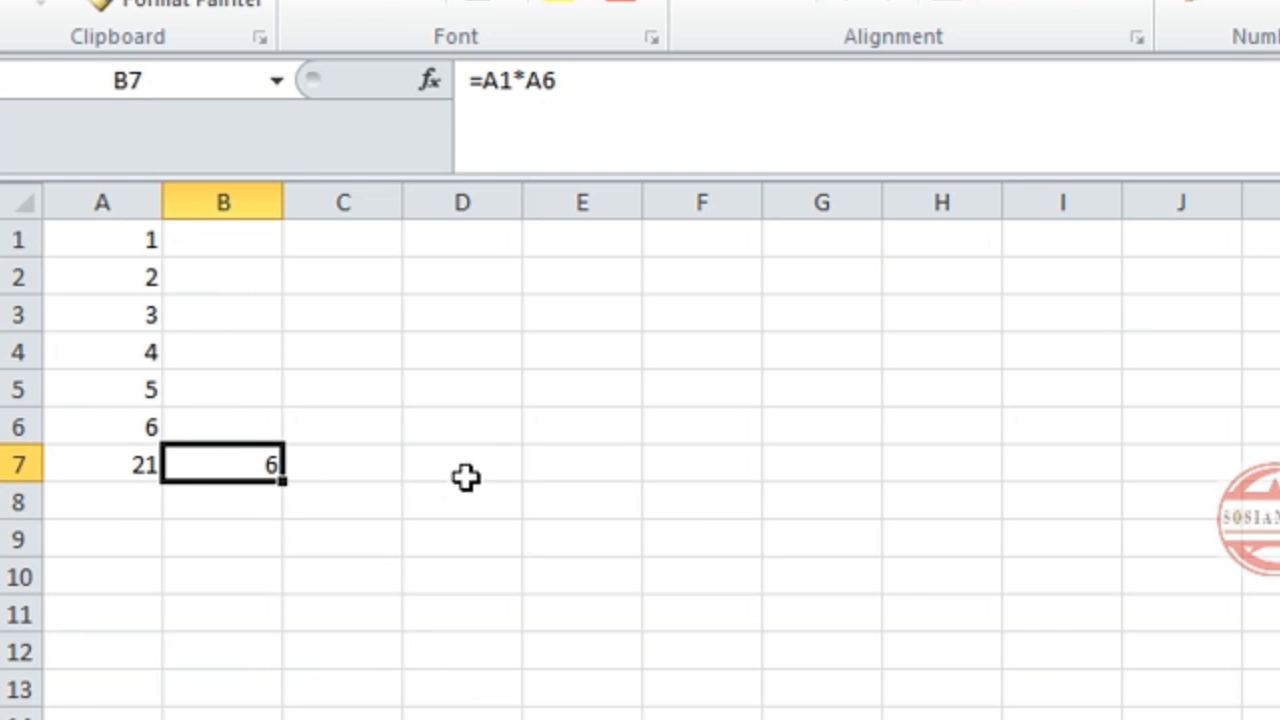
left_click(588, 72)
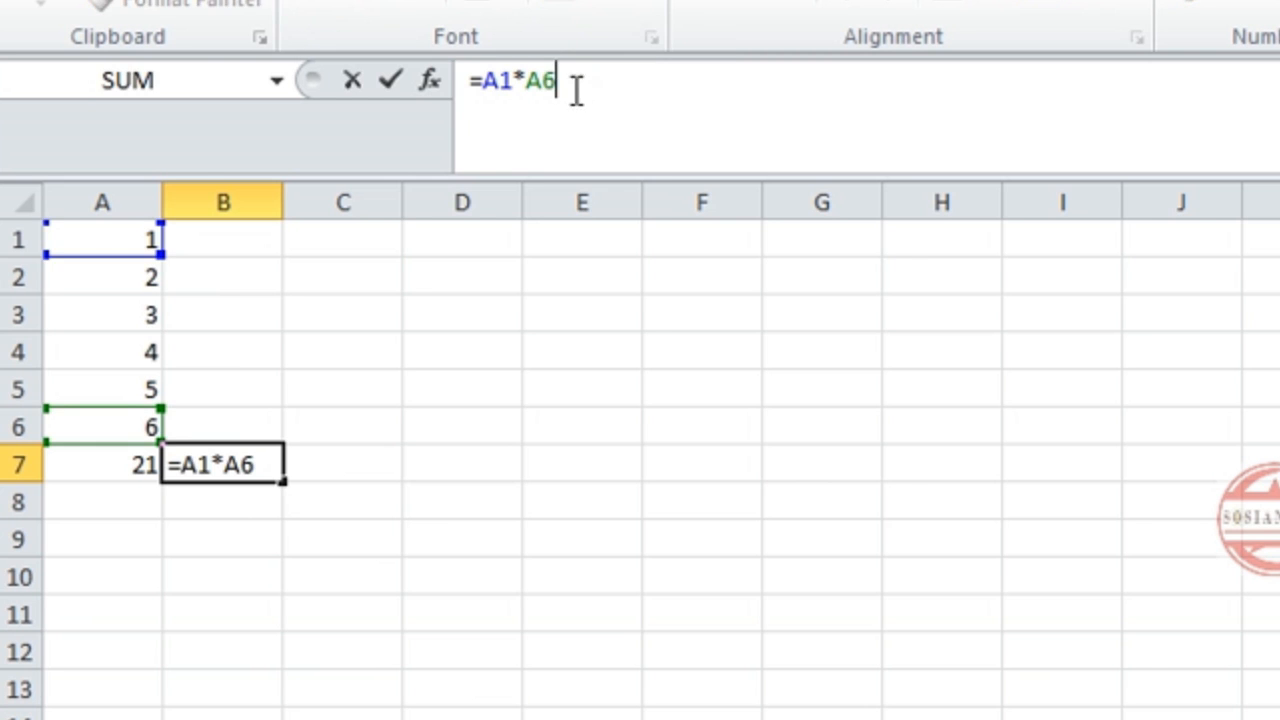
key("Escape")
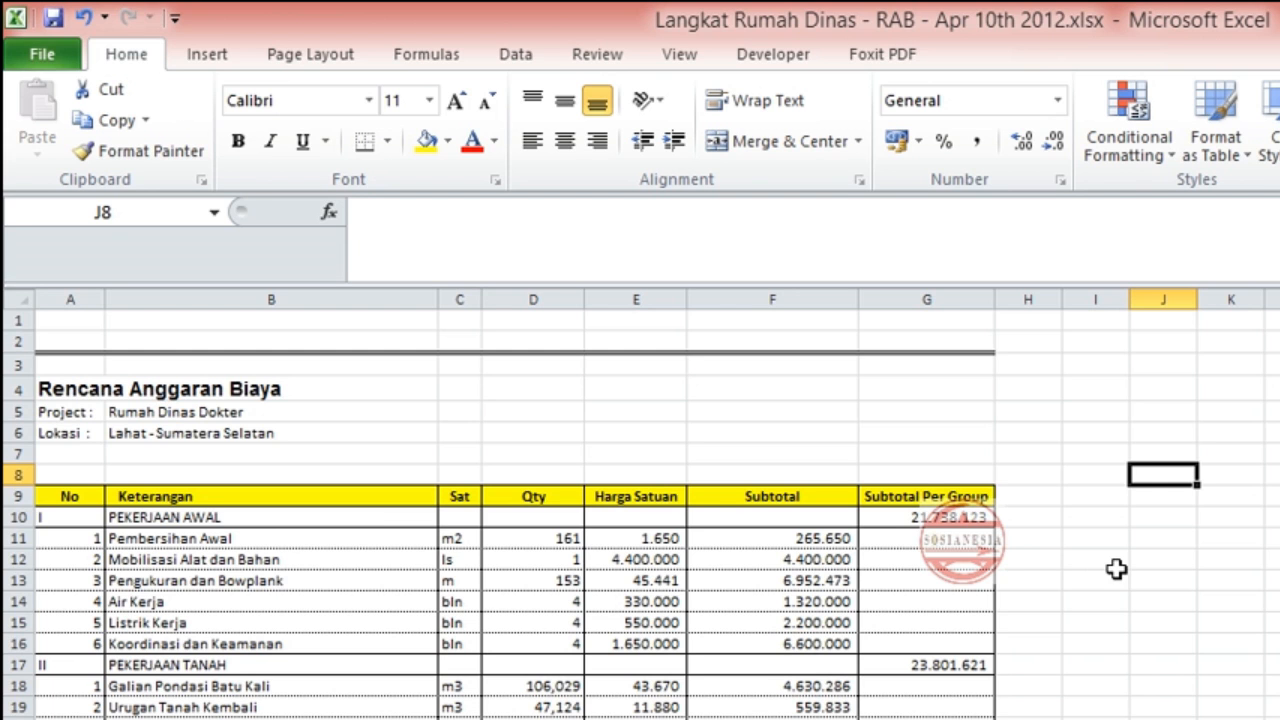
Add the header "% Pekerjaan" in H9 beside Subtotal Per Group and widen column H to fit it.
scroll(1116, 578, "down", 11)
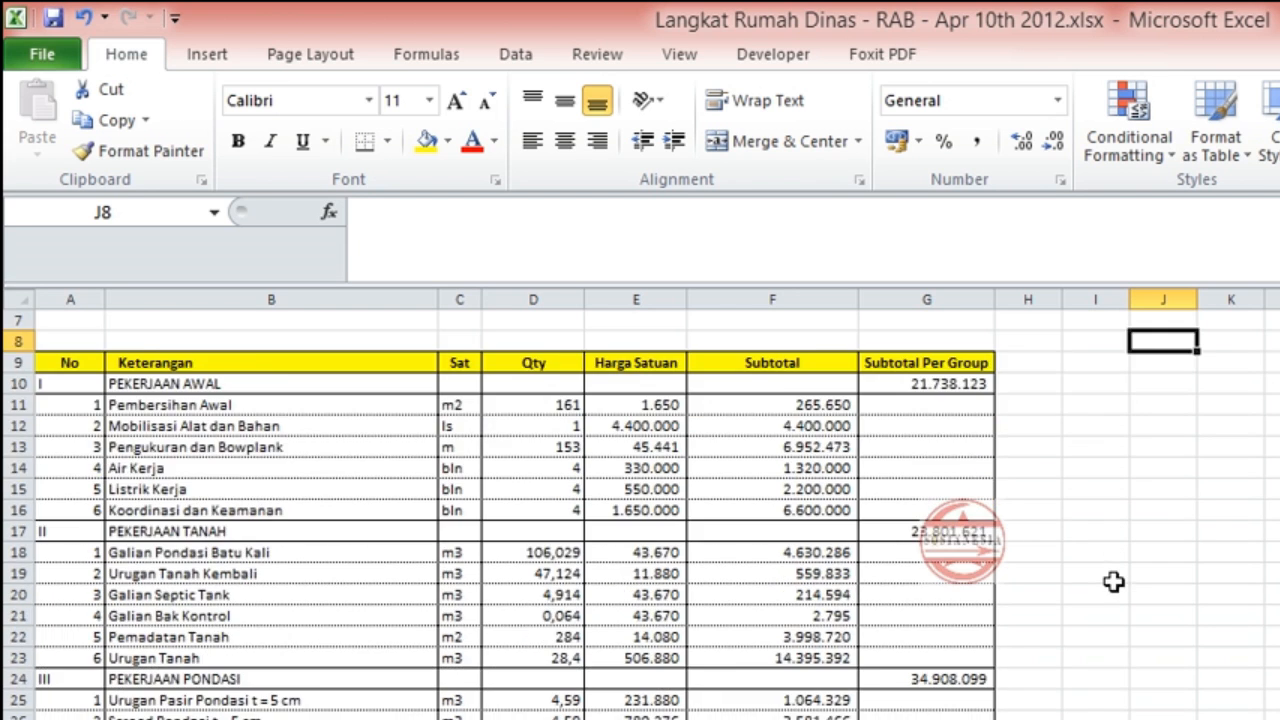
scroll(1116, 597, "down", 20)
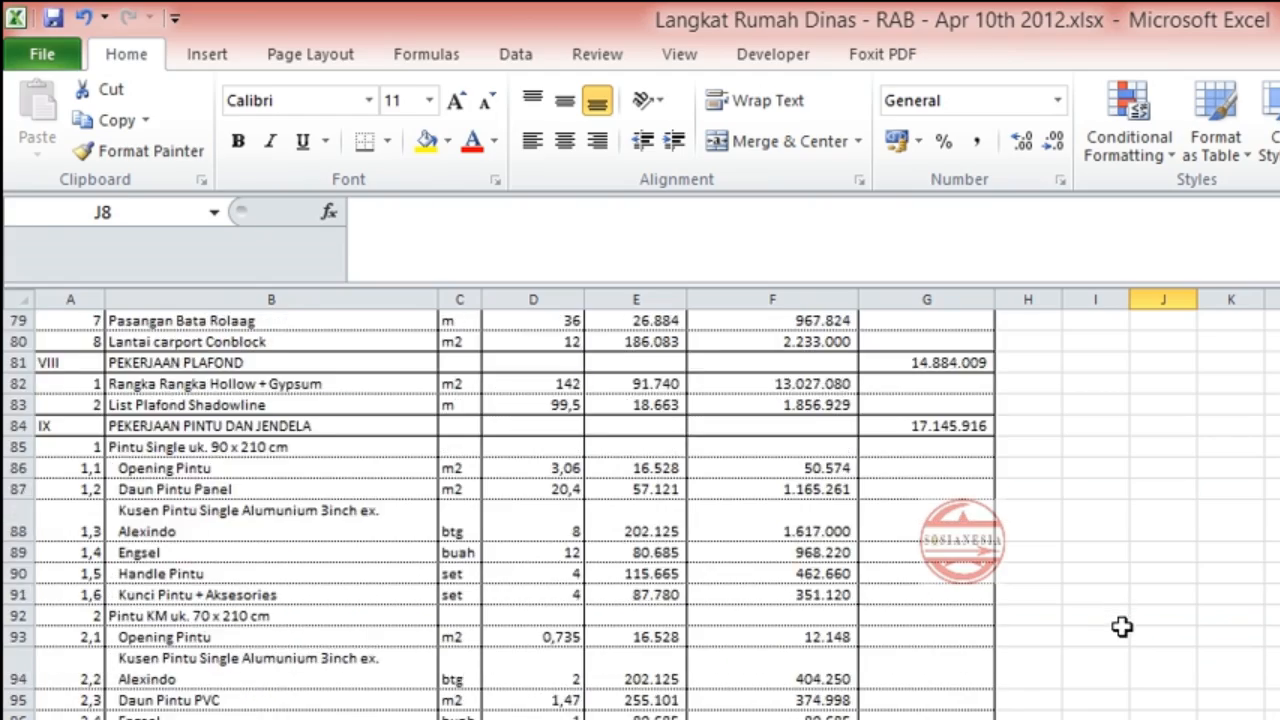
scroll(1126, 636, "down", 20)
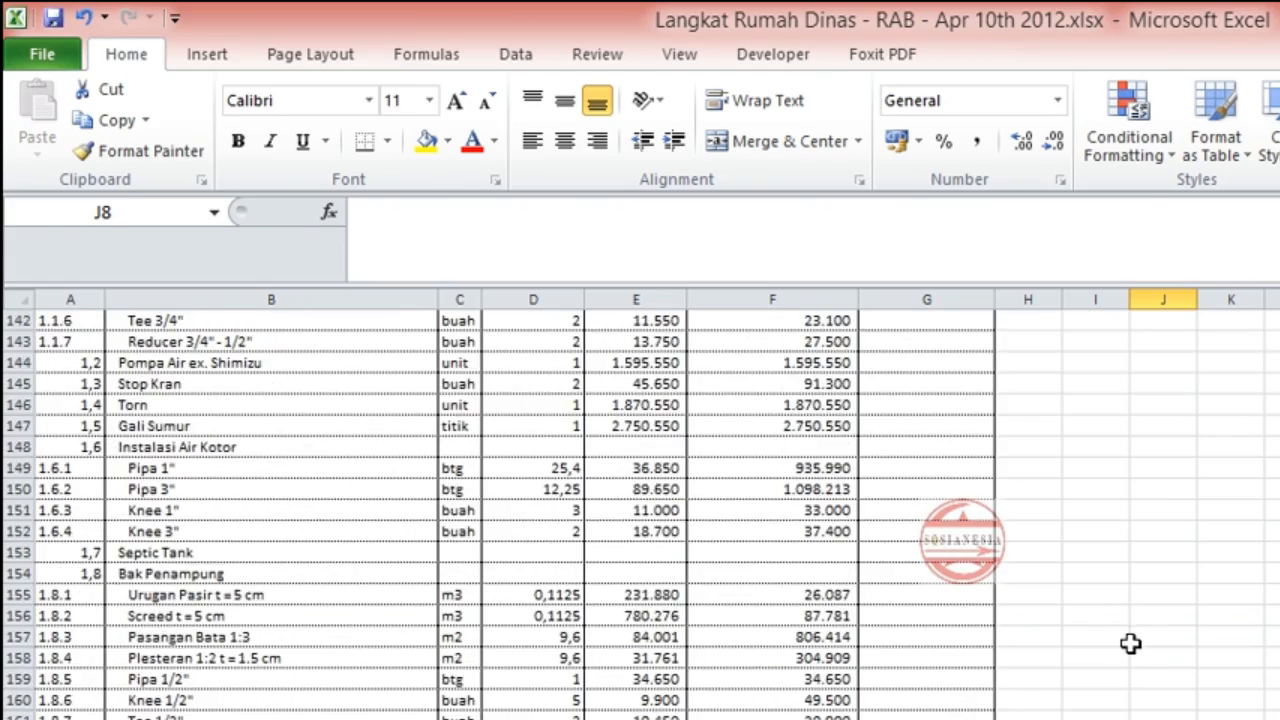
scroll(1133, 653, "up", 20)
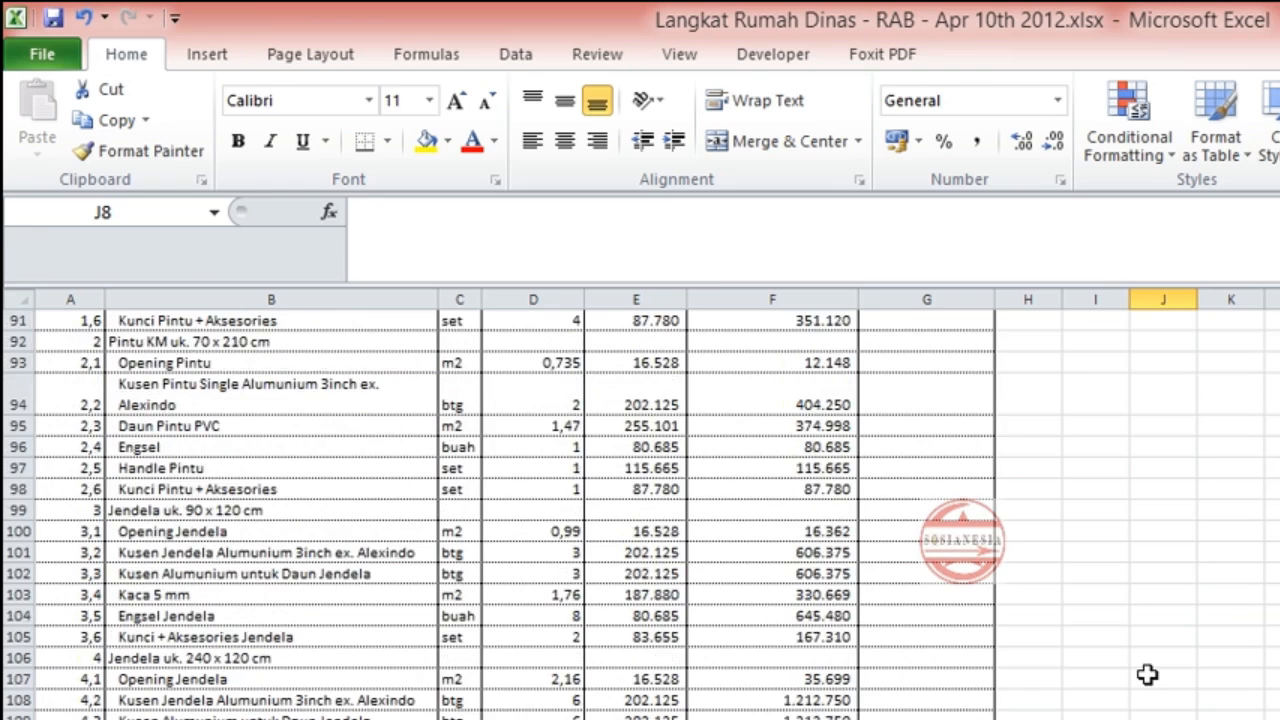
scroll(1147, 672, "up", 20)
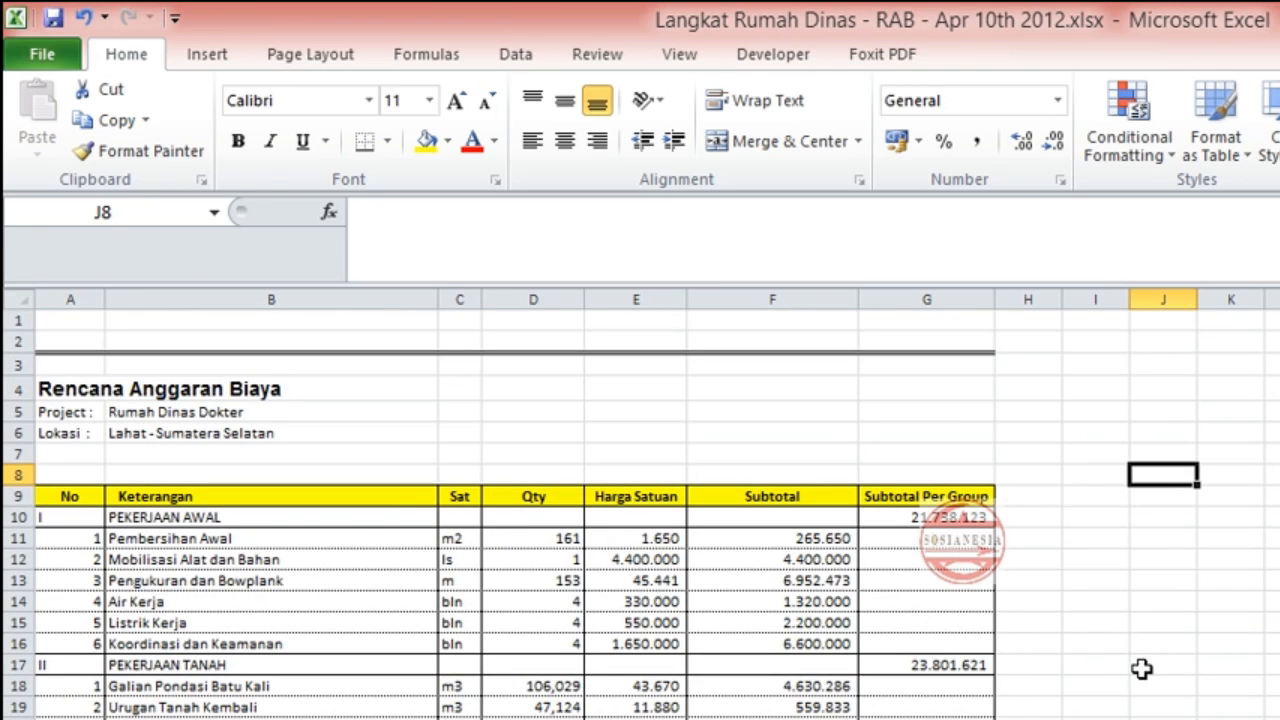
left_click(1048, 495)
type("% P")
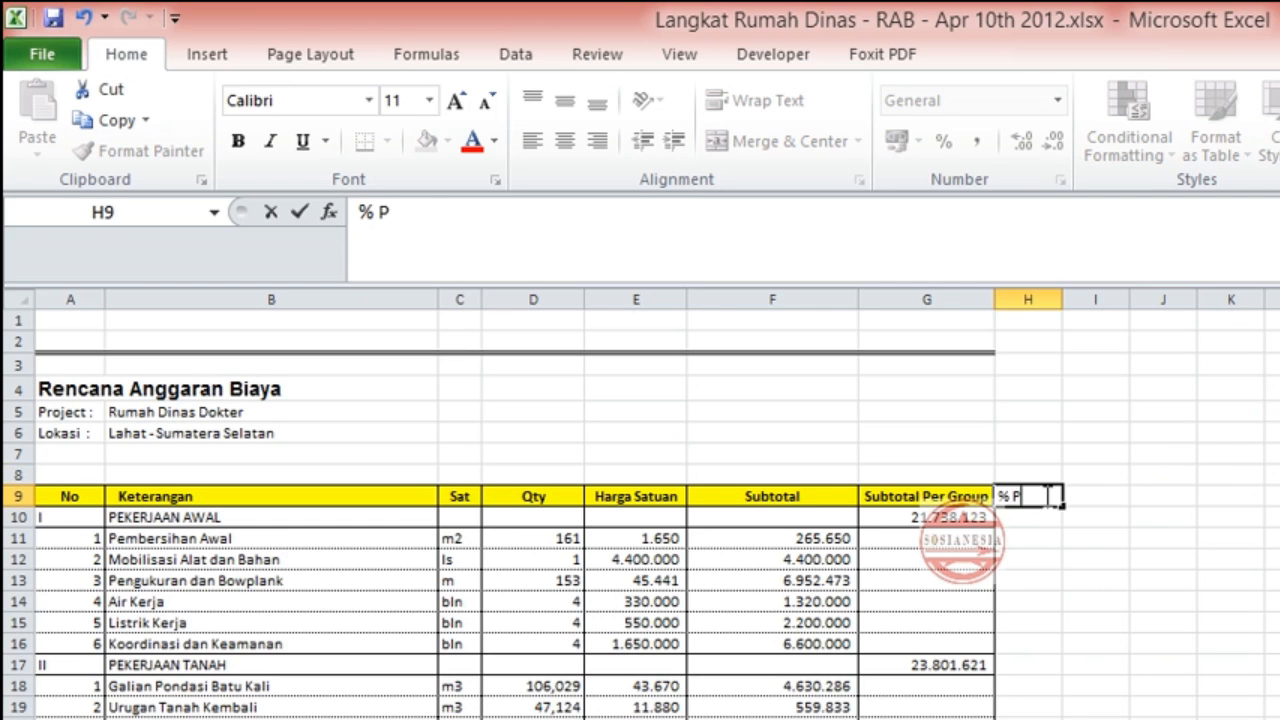
type("ekerjaan")
key("Return")
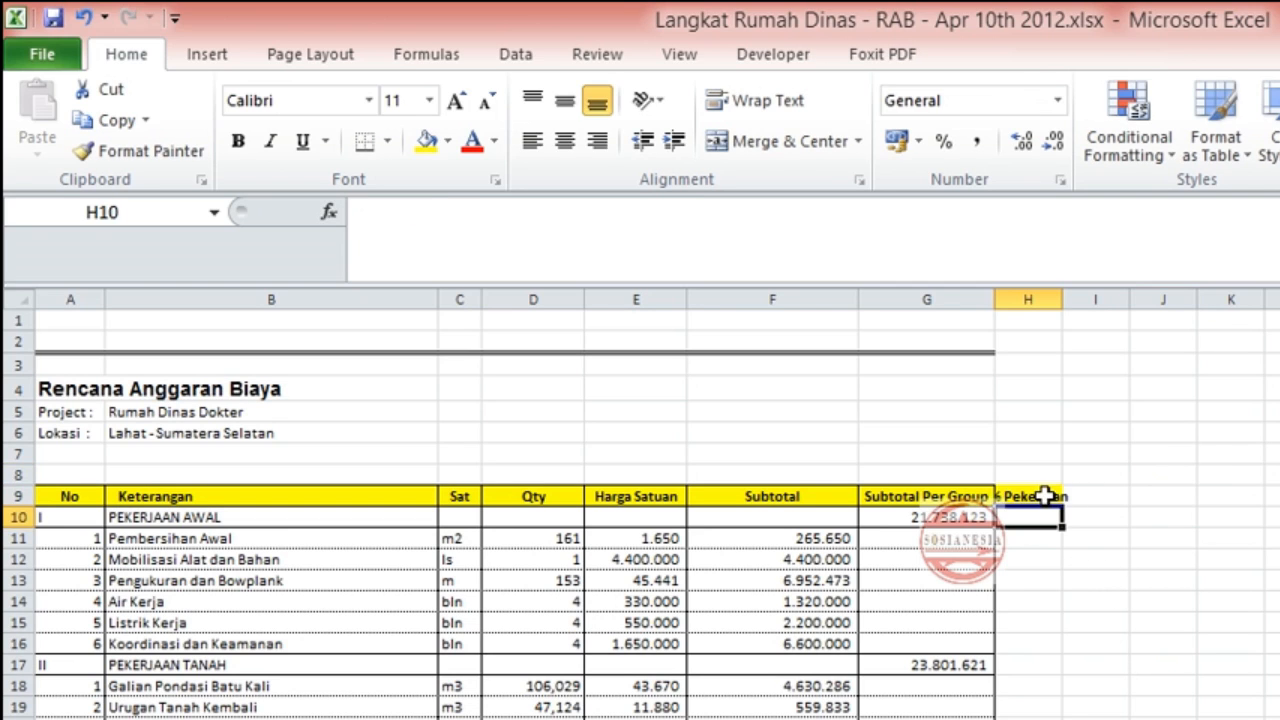
left_click_drag(1062, 299, 1084, 299)
left_click(1162, 455)
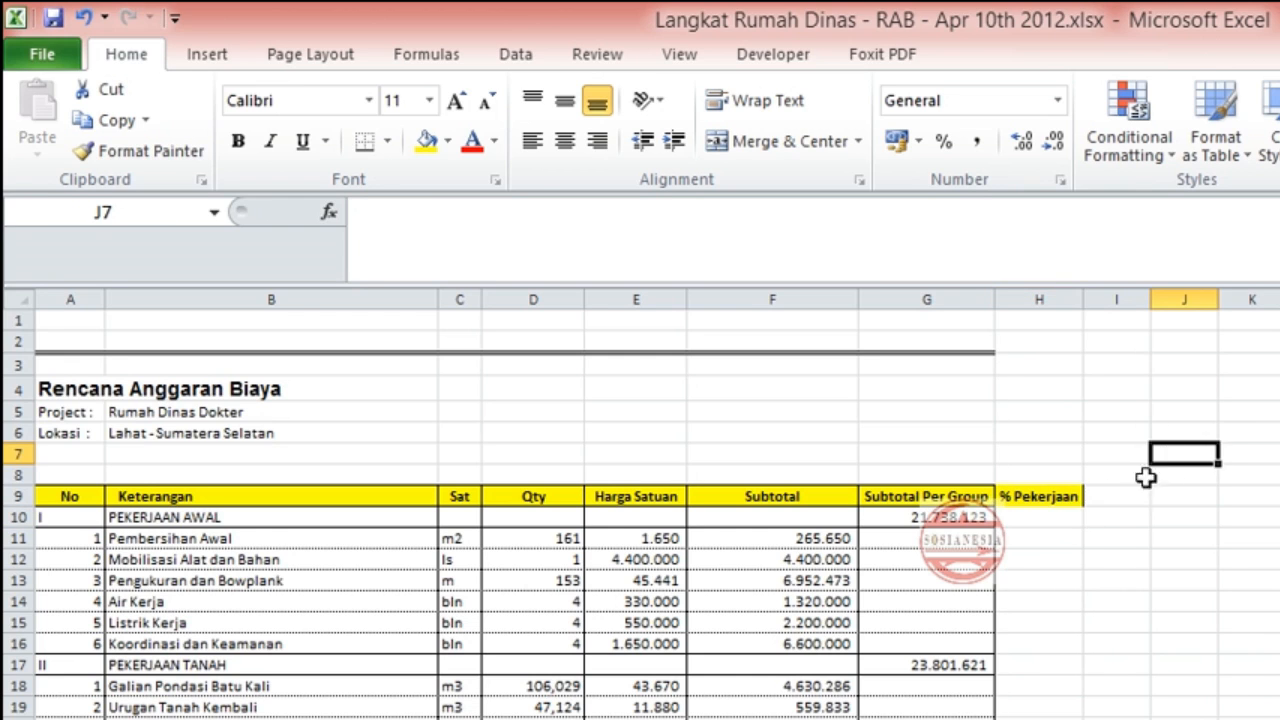
Enter the formula =F11/$G$210 in H11, dividing the Pembersihan Awal subtotal by the absolute reference to the overall total.
left_click(1036, 540)
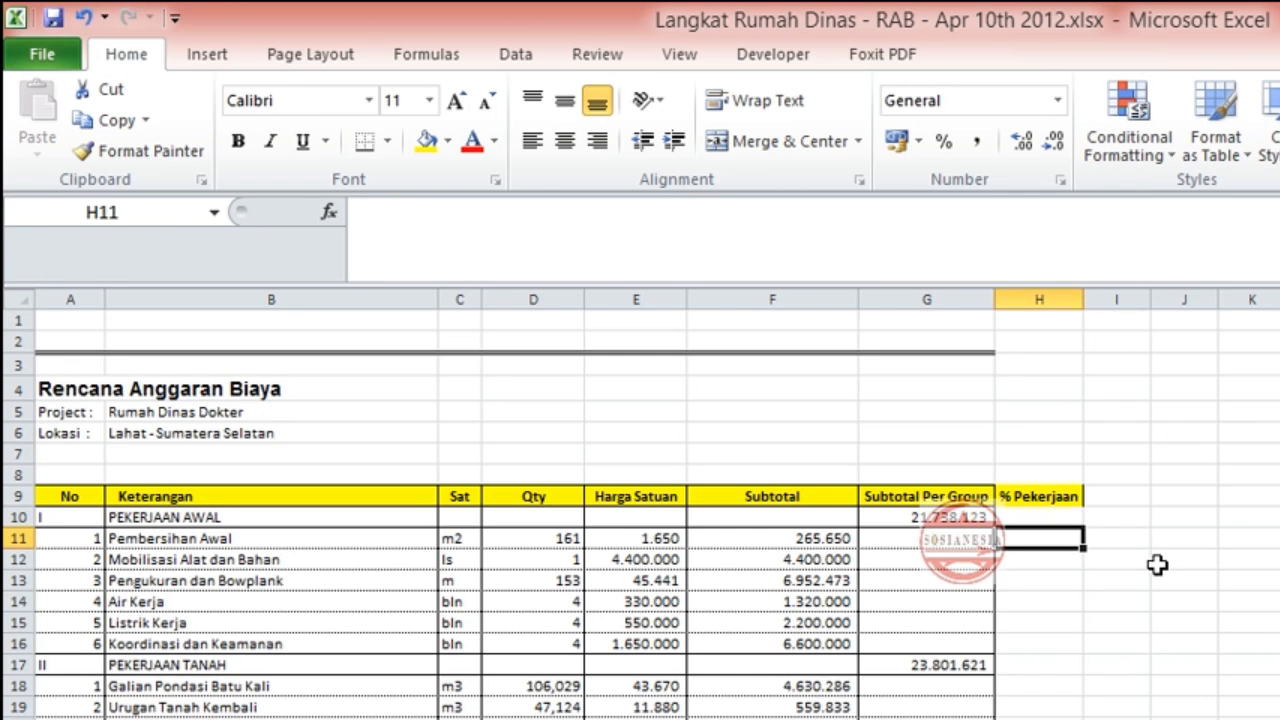
type("=")
left_click(838, 538)
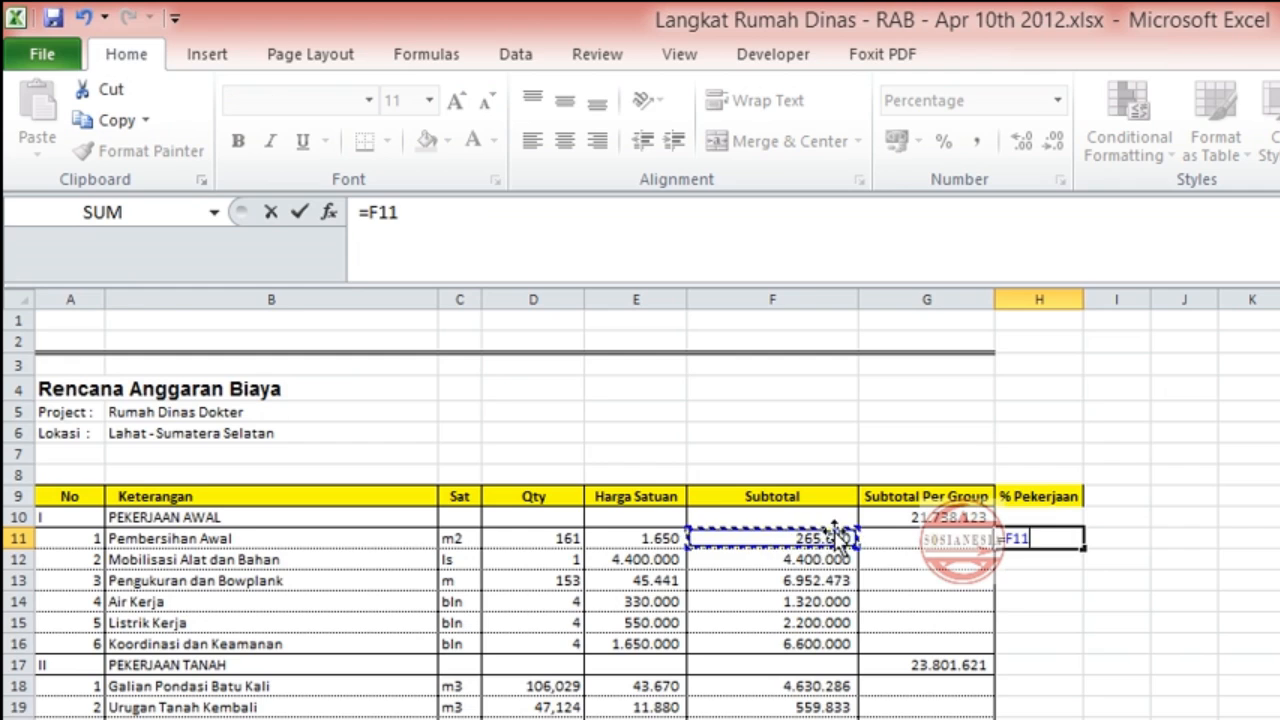
type("/")
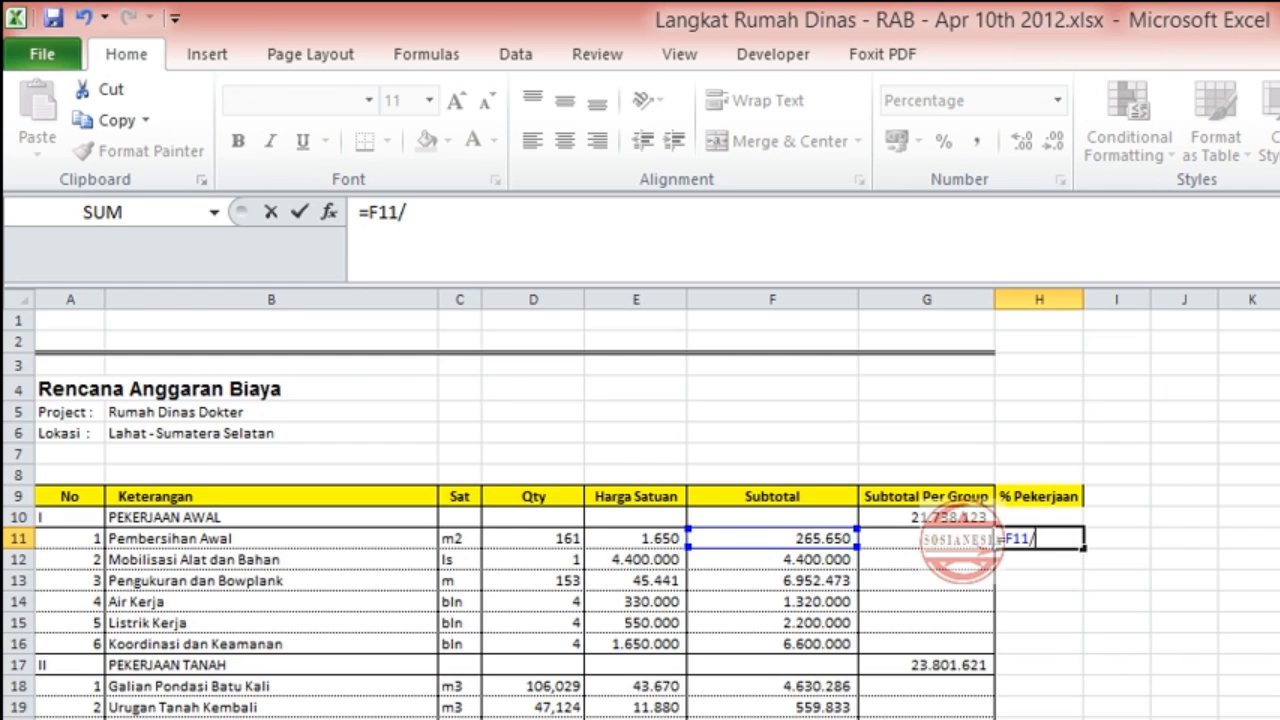
scroll(1134, 697, "down", 20)
left_click(976, 660)
scroll(976, 660, "up", 12)
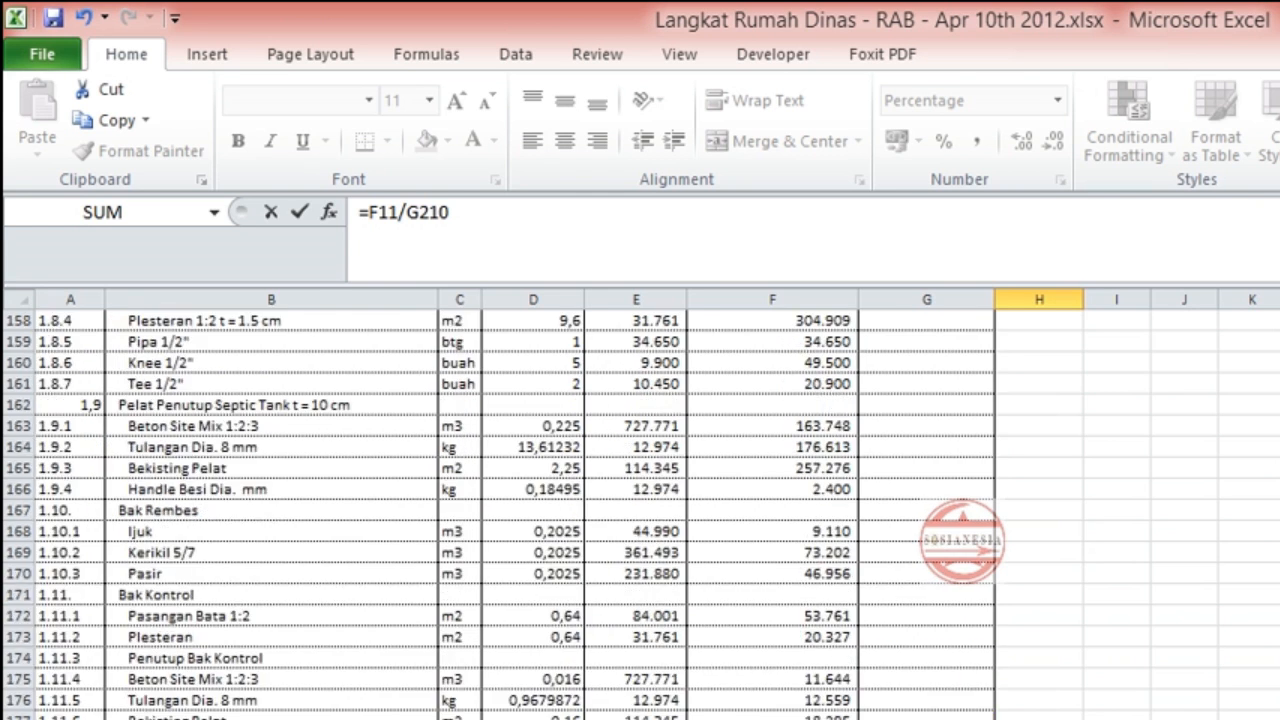
scroll(640, 510, "up", 20)
left_click_drag(474, 217, 411, 213)
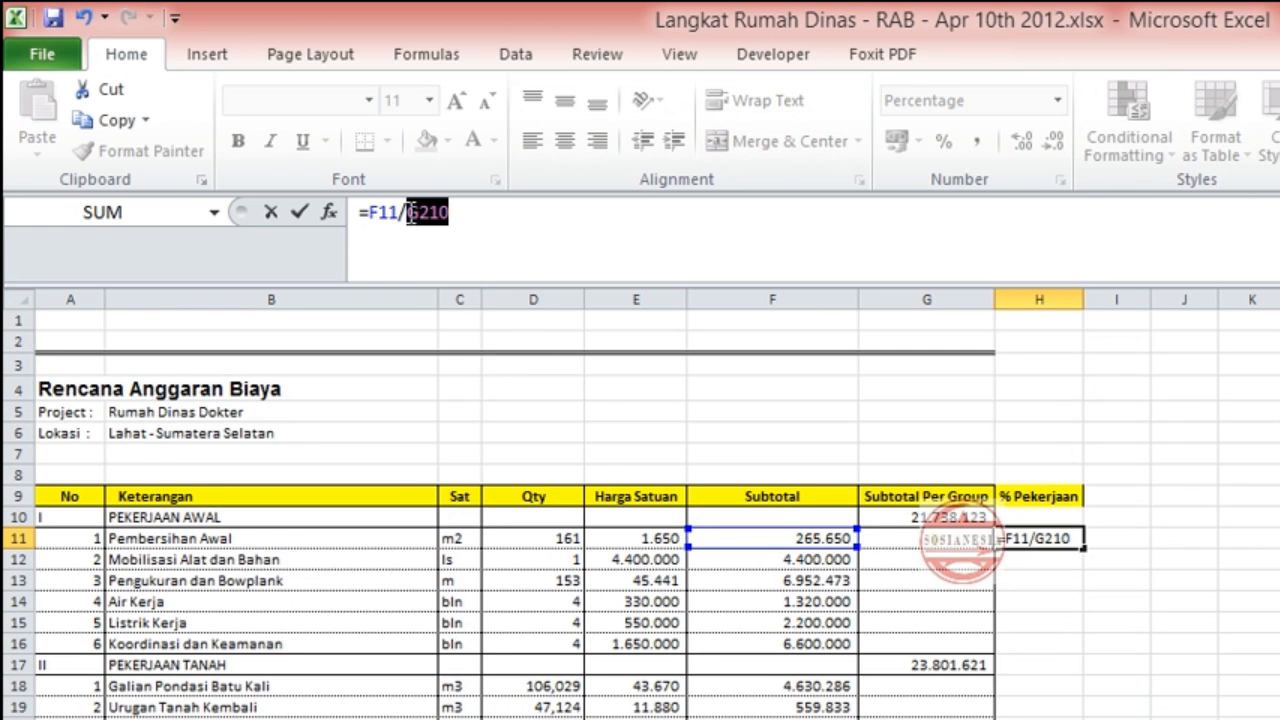
key("F4")
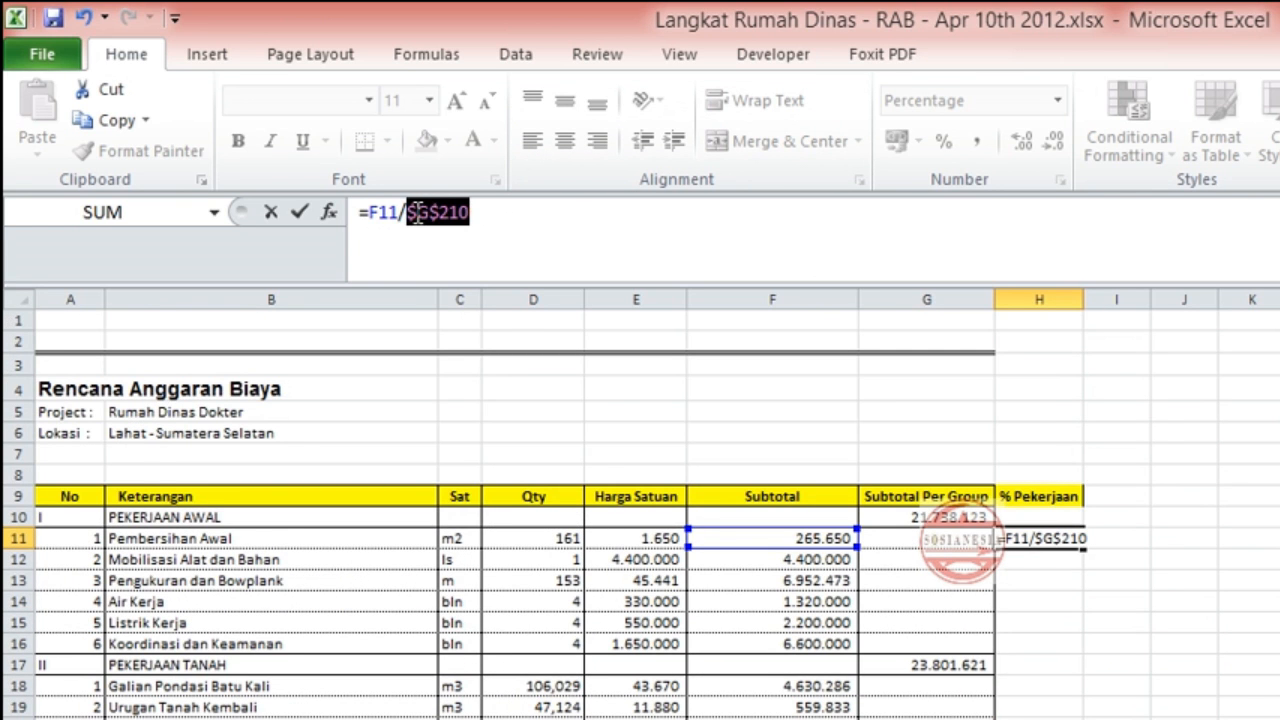
key("Return")
Fill the percentage formula from H11 down column H for the remaining work items.
left_click(1069, 535)
double_click(1084, 549)
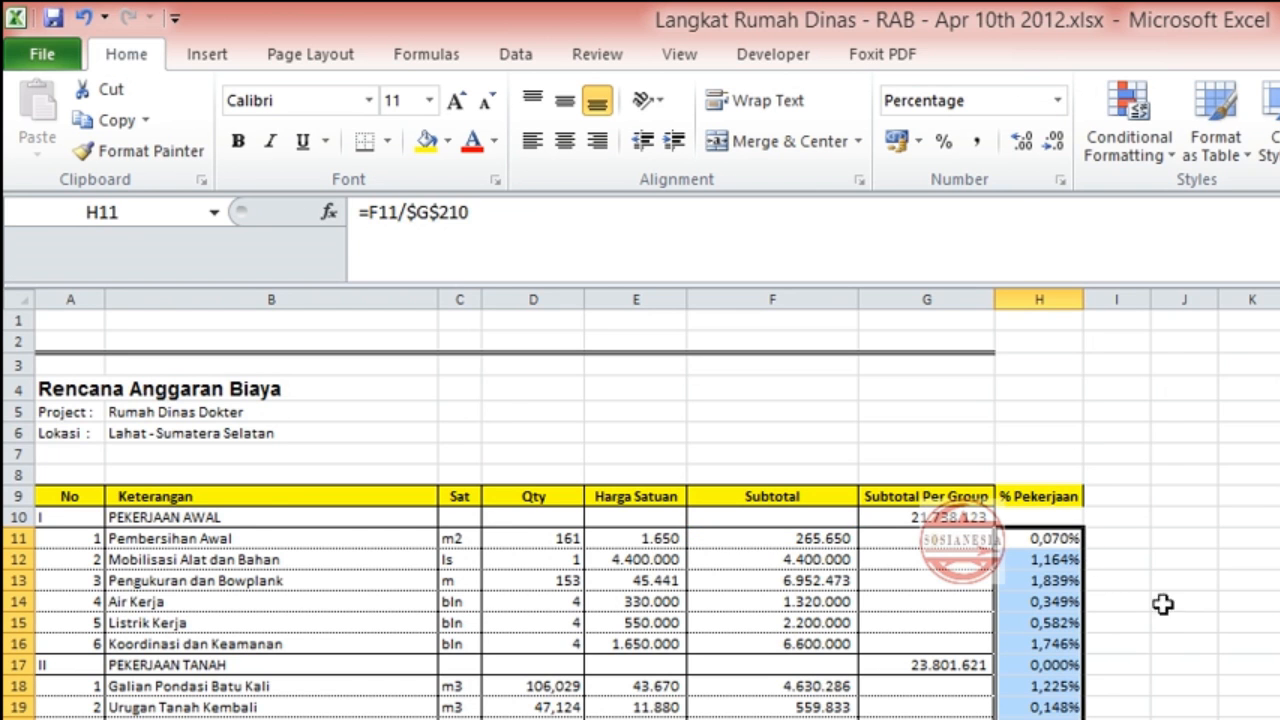
scroll(1184, 637, "down", 7)
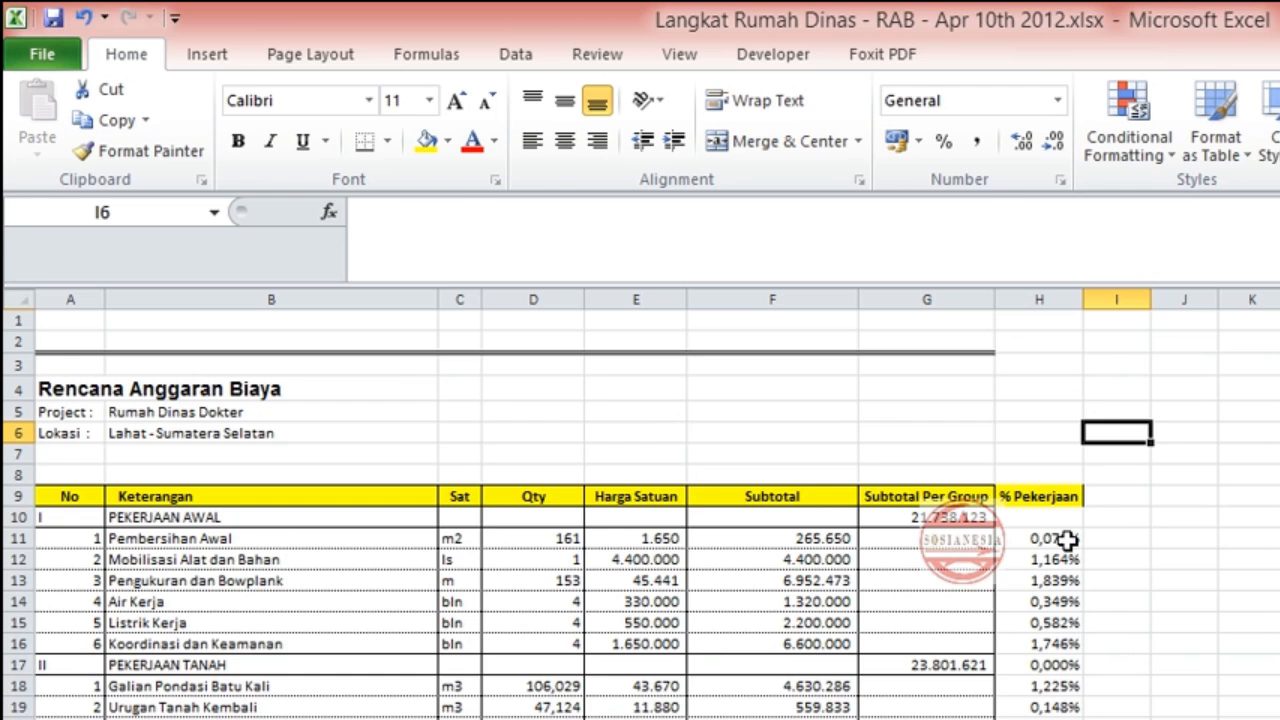
Examine the percentage formula in H11 and trace its references to subtotal F11 and the project total in column G.
left_click(1067, 539)
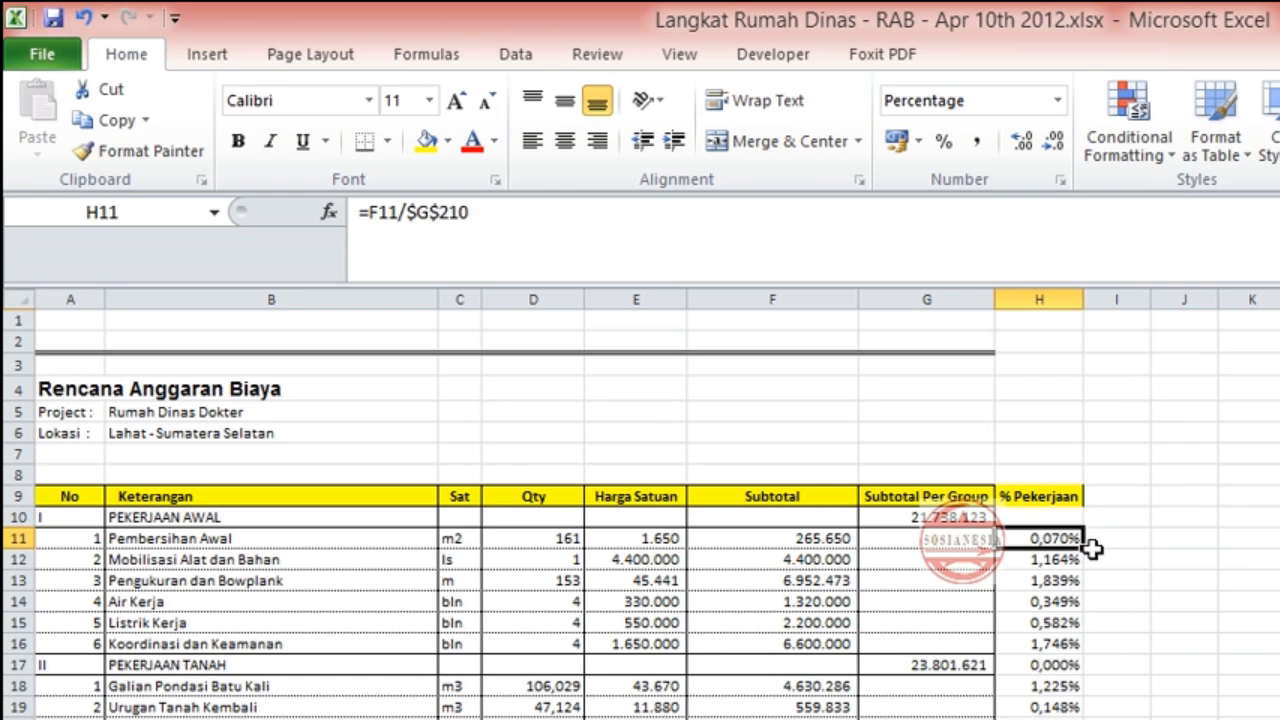
left_click(1074, 558)
left_click(1067, 539)
left_click(829, 538)
scroll(977, 651, "down", 20)
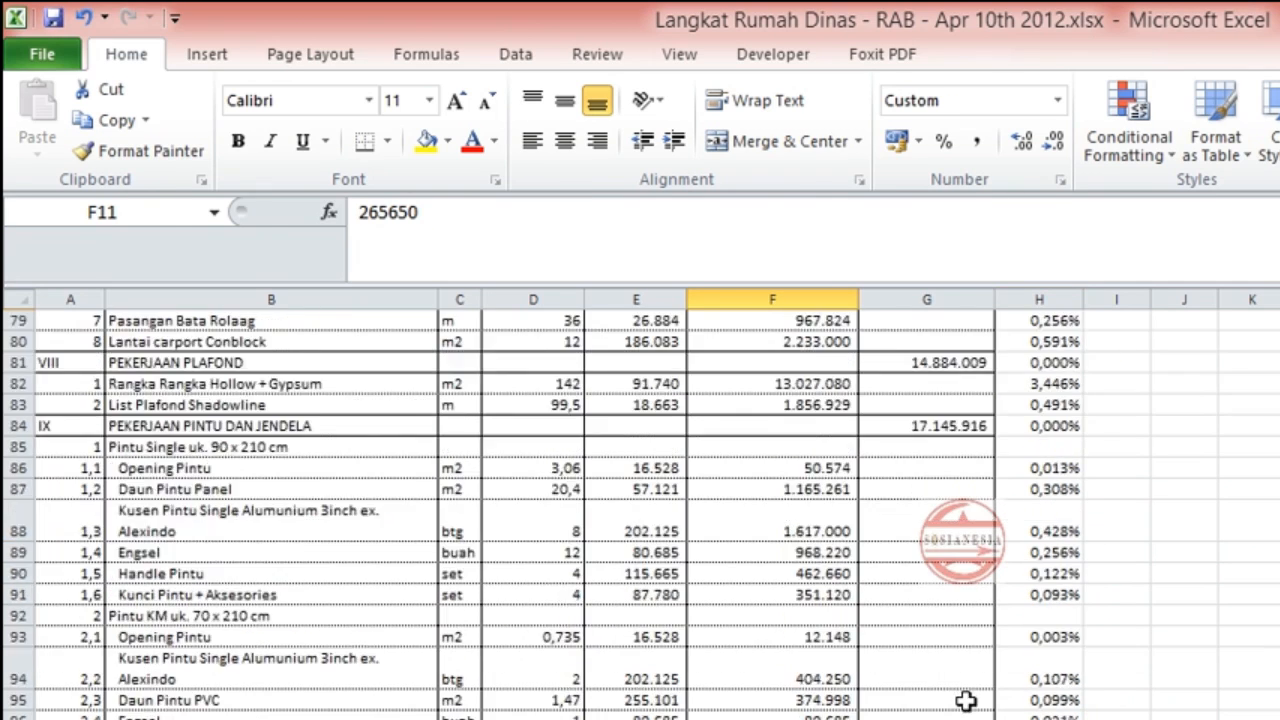
scroll(965, 702, "down", 6)
left_click(947, 597)
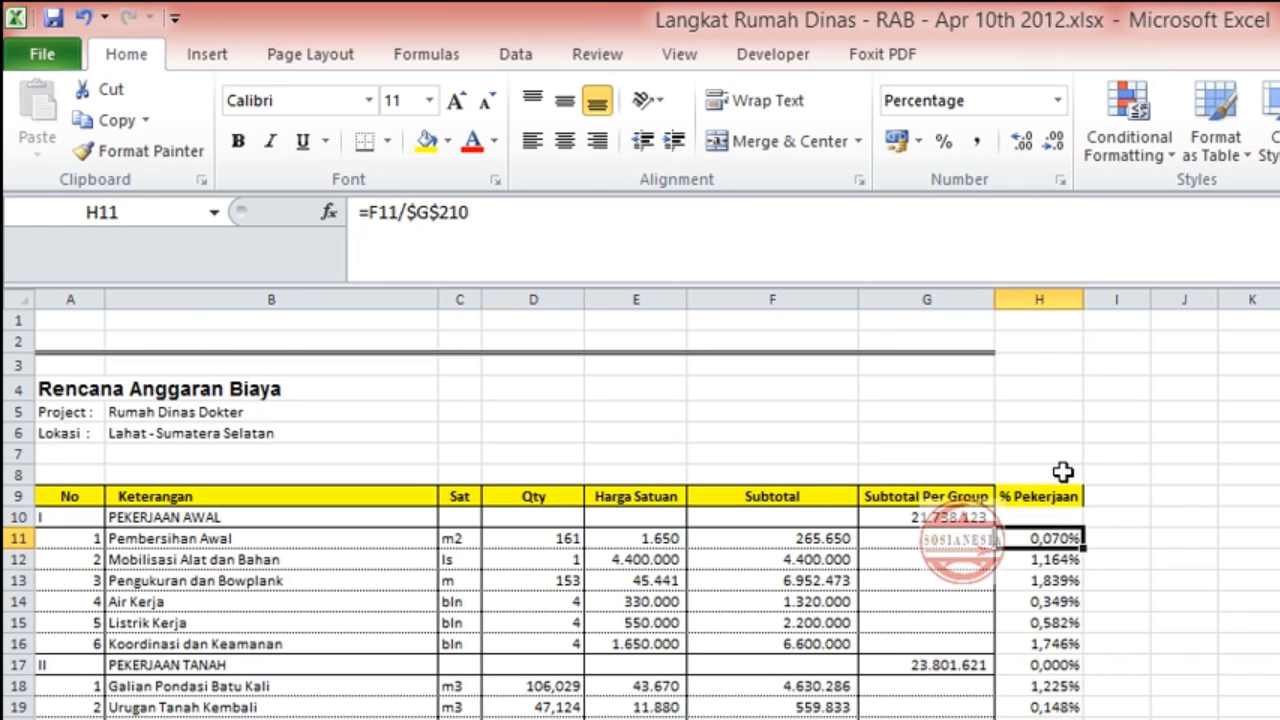
Total the work percentages above the % Pekerjaan header by entering =SUM(H11:H209) in H8.
left_click(1062, 472)
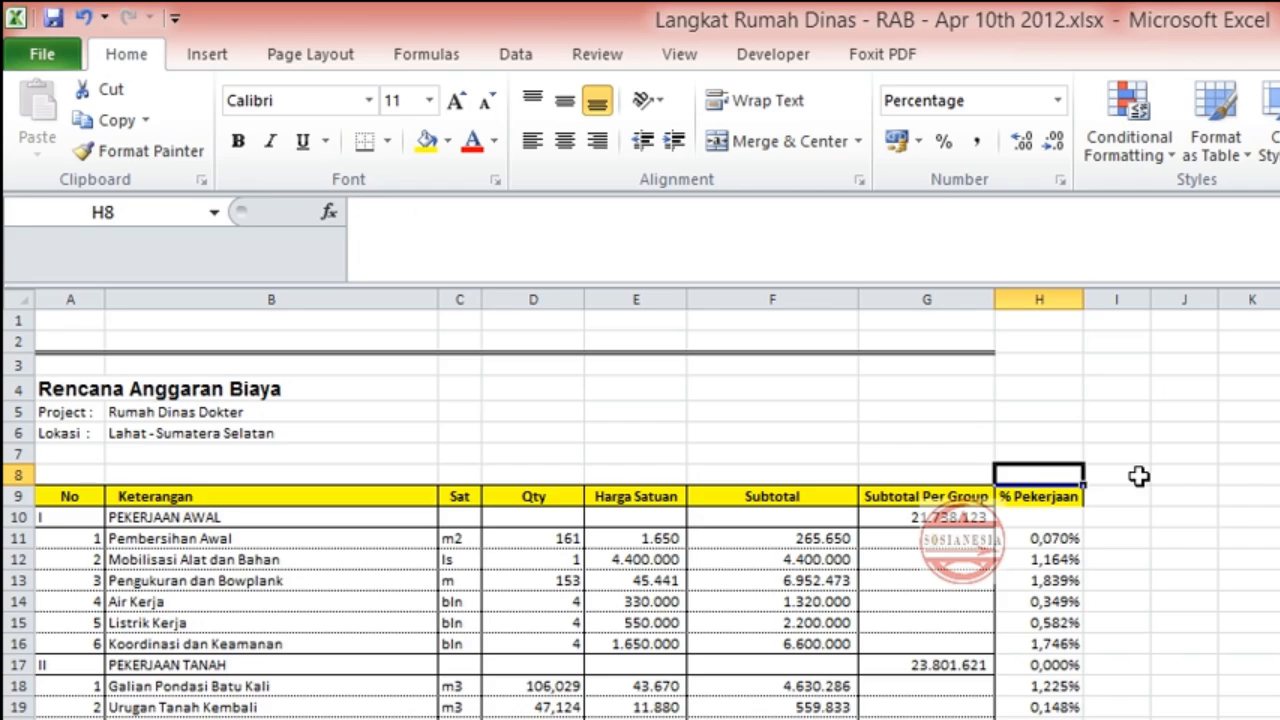
type("=sum(")
left_click_drag(1040, 538, 1040, 716)
key("Return")
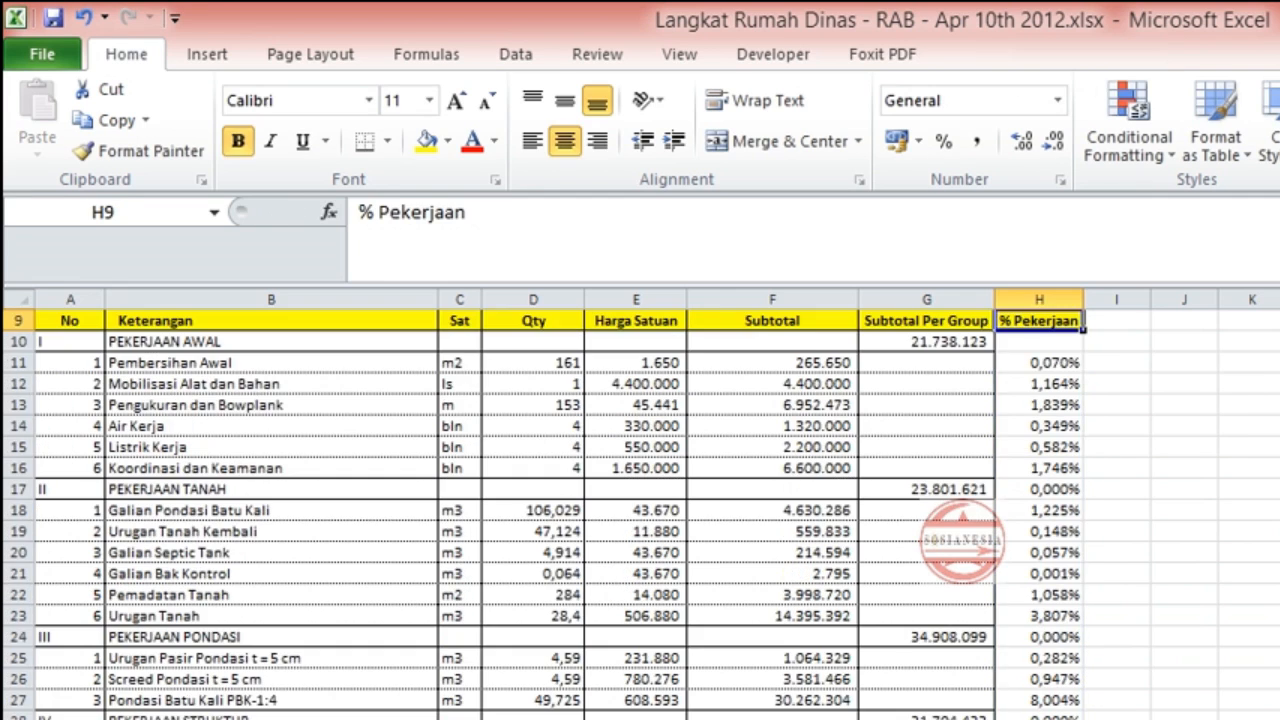
scroll(640, 500, "up", 2)
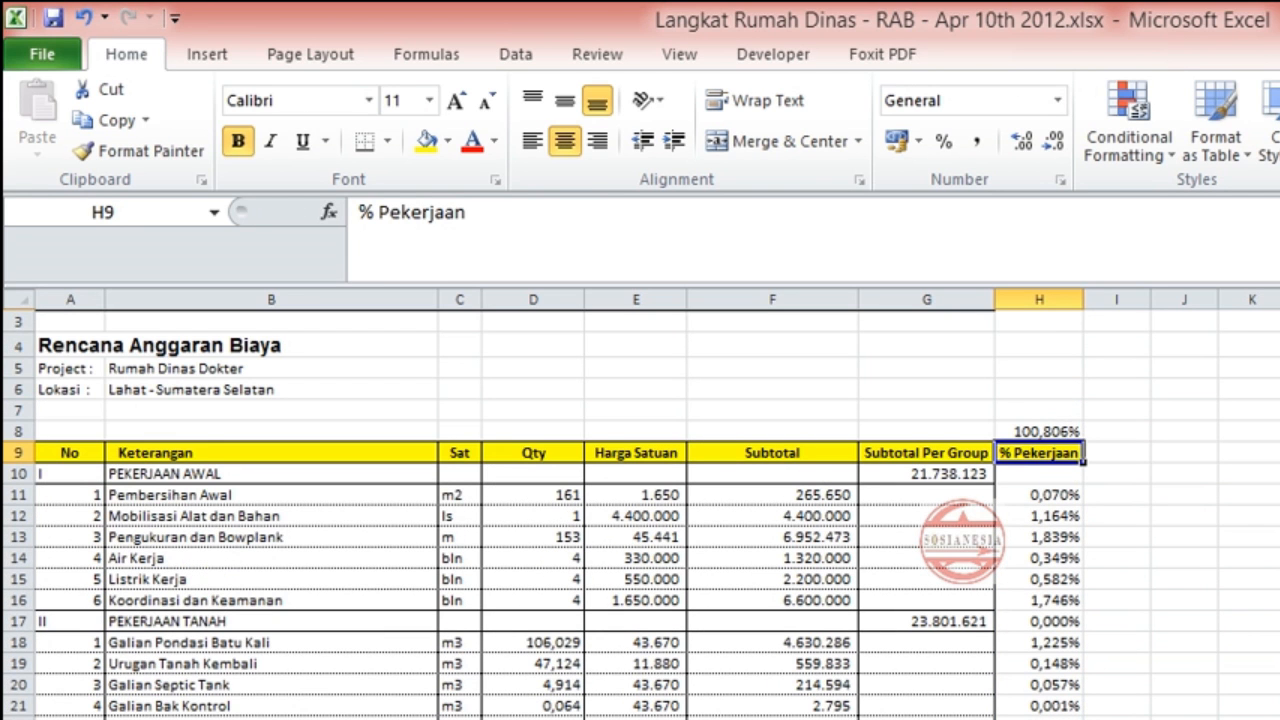
left_click(1050, 418)
left_click(1050, 432)
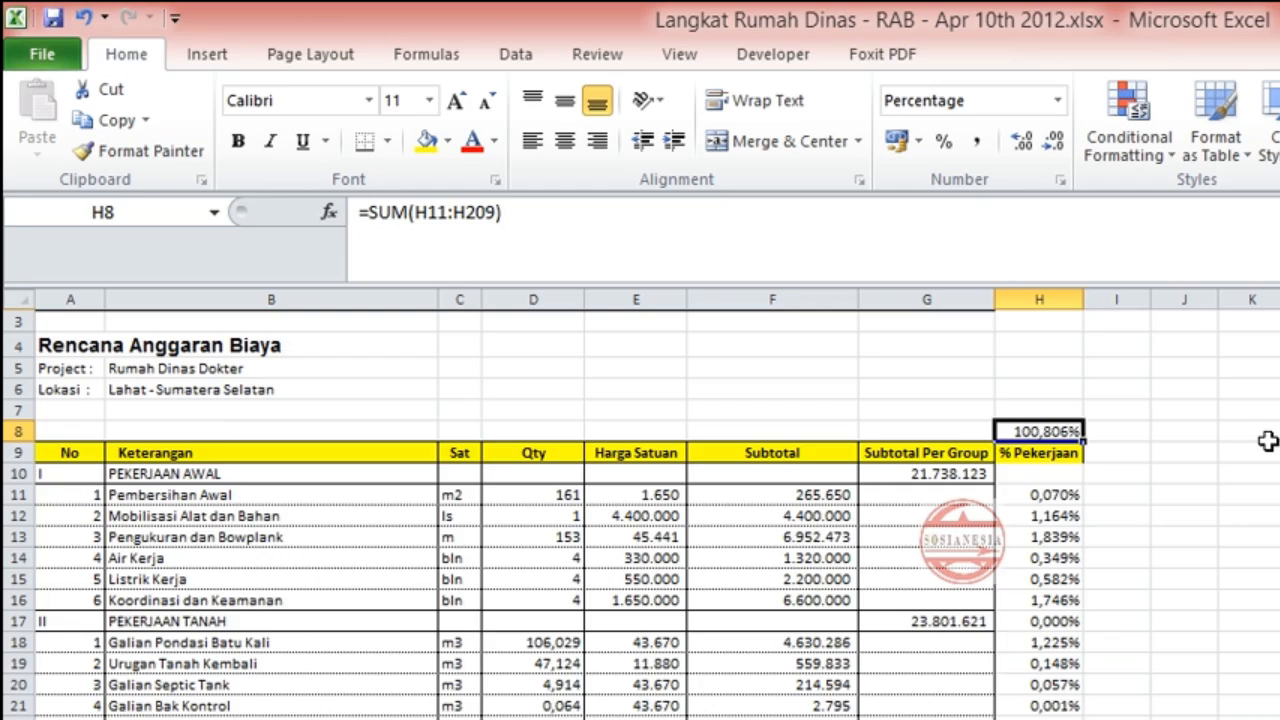
Review the % Pekerjaan values from H11 down to the last work item in row 209 and the totals block.
left_click(1040, 494)
scroll(1040, 525, "down", 1)
scroll(1040, 525, "down", 20)
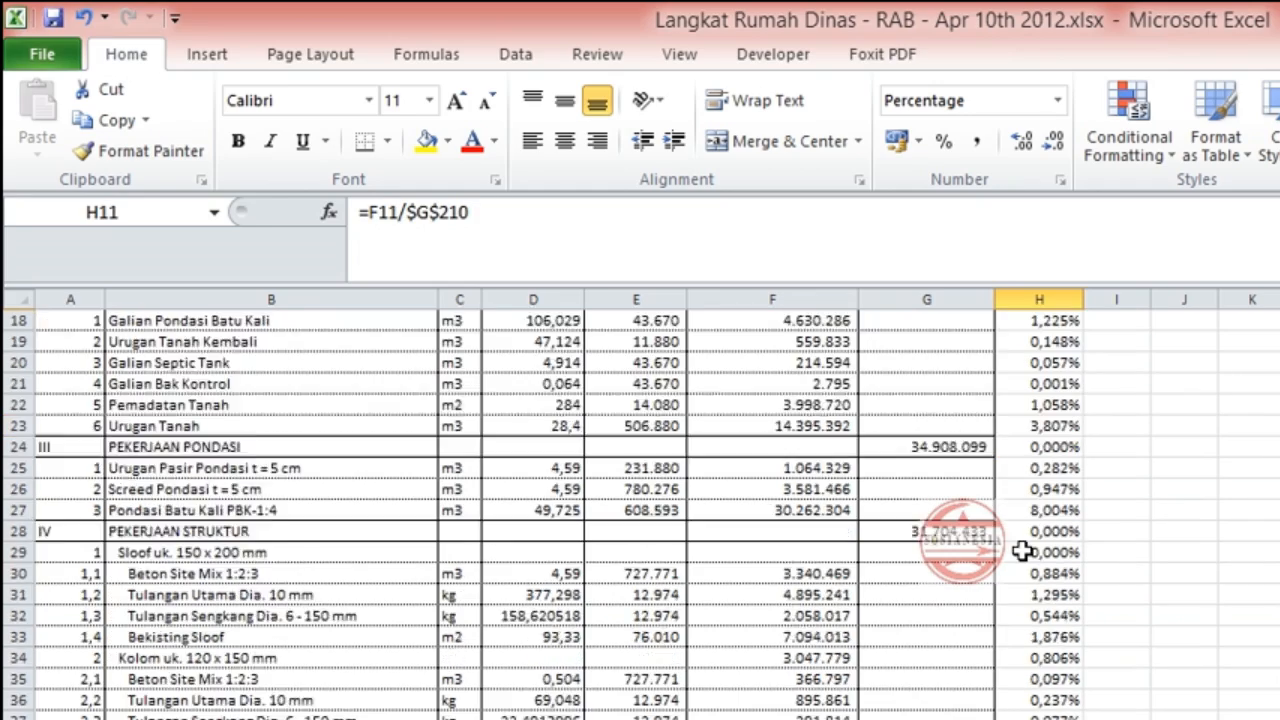
scroll(1040, 598, "down", 20)
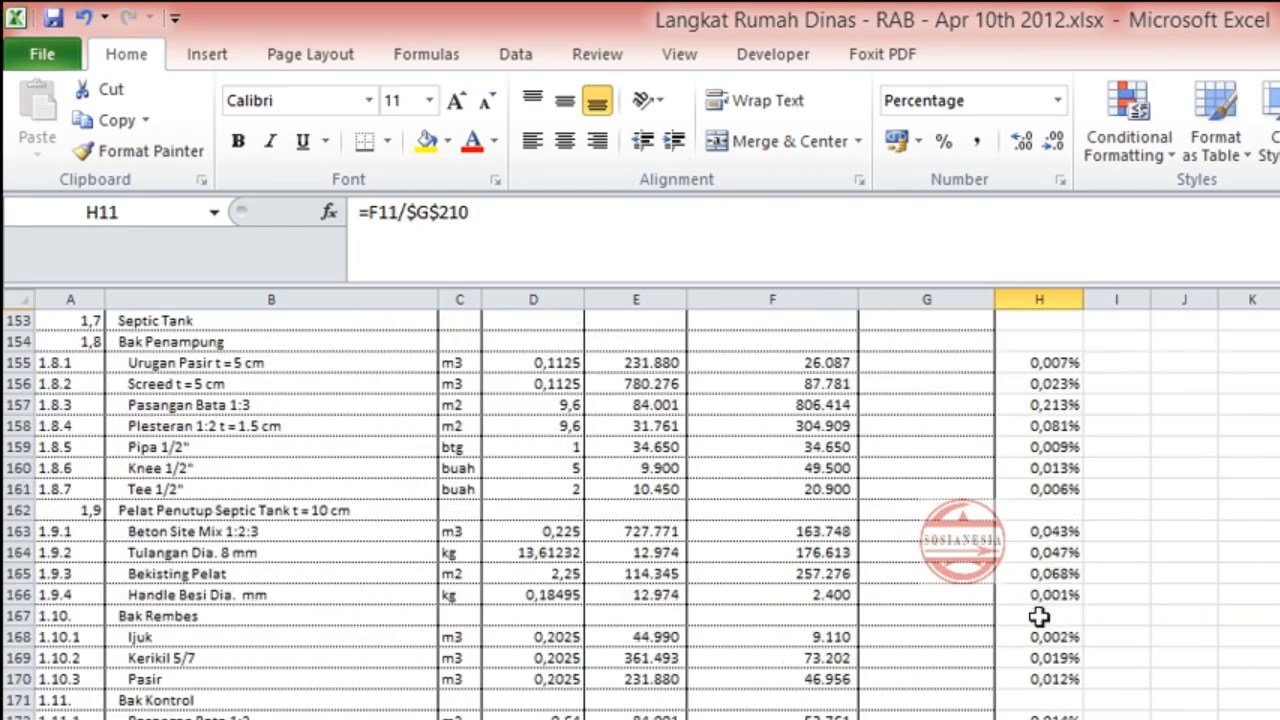
scroll(1040, 624, "up", 1)
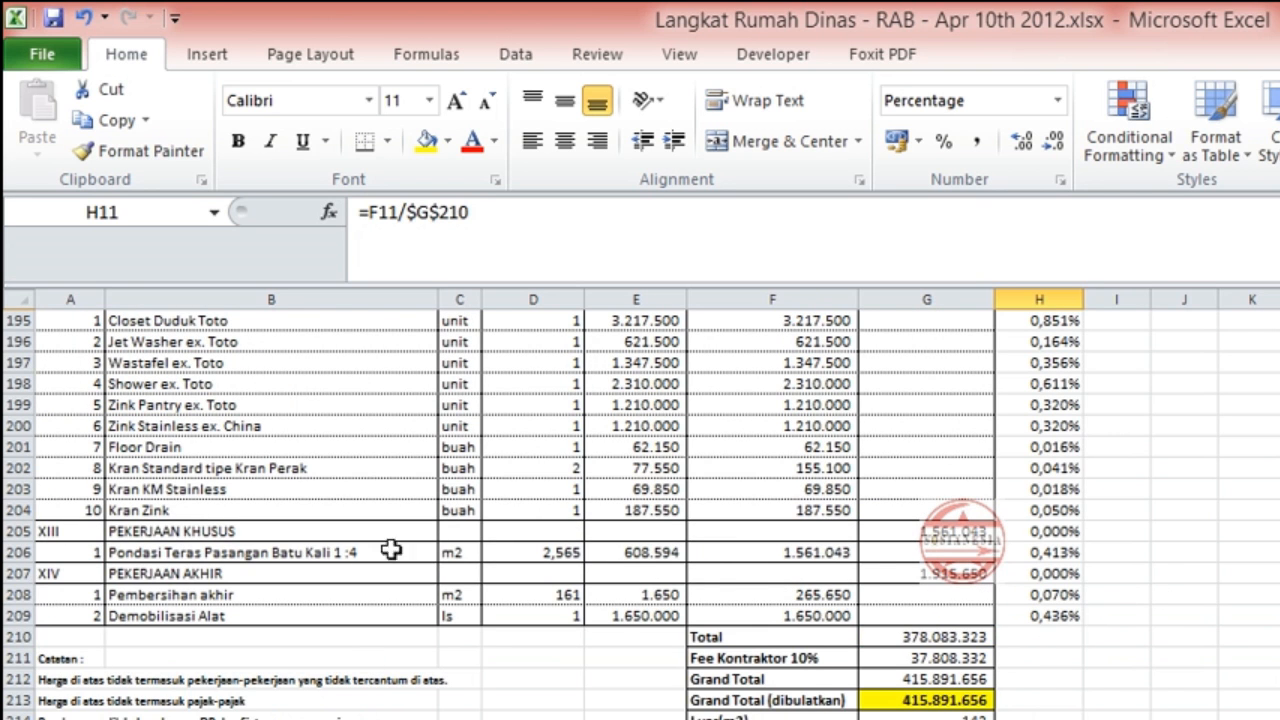
left_click(18, 615)
left_click(1260, 571)
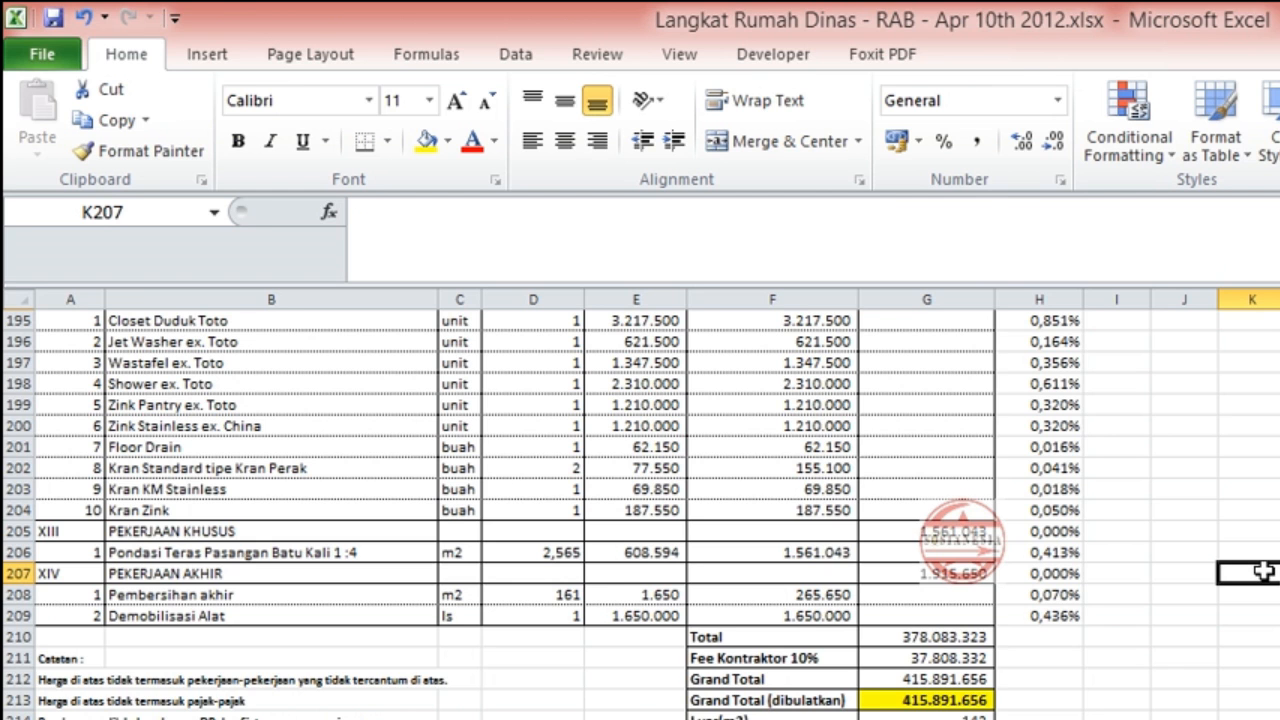
scroll(1263, 571, "up", 20)
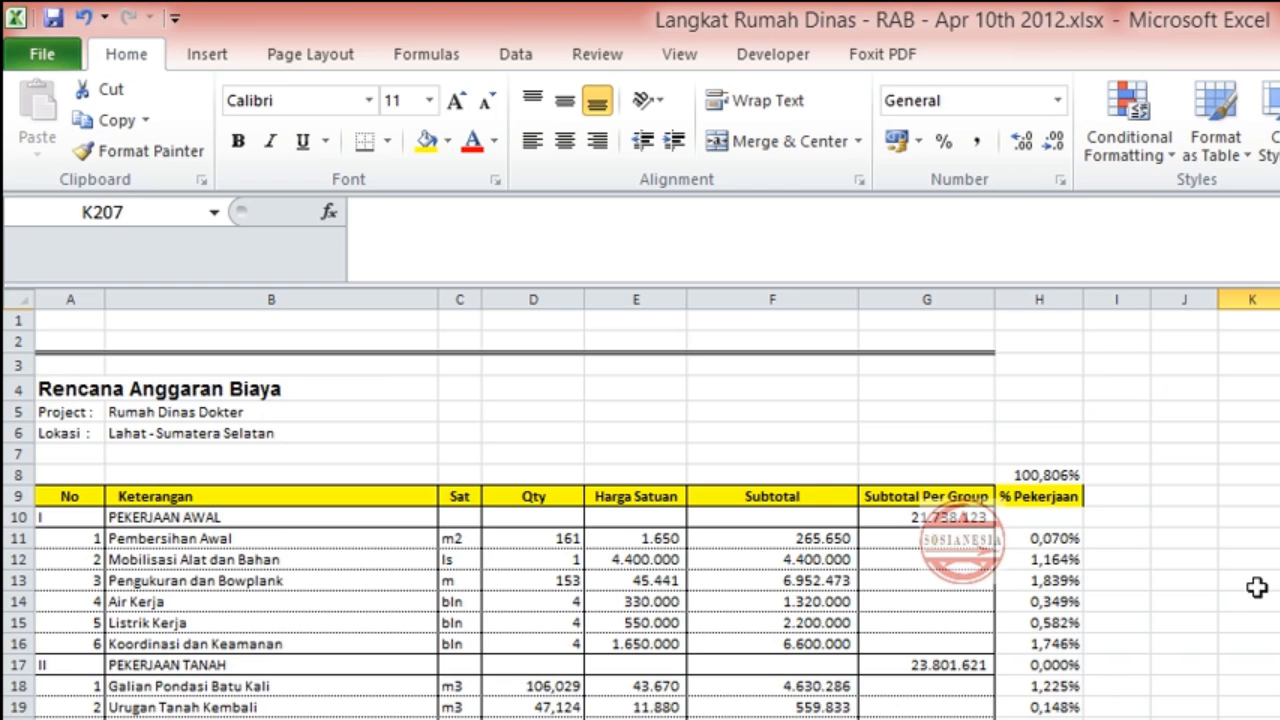
left_click(1104, 542)
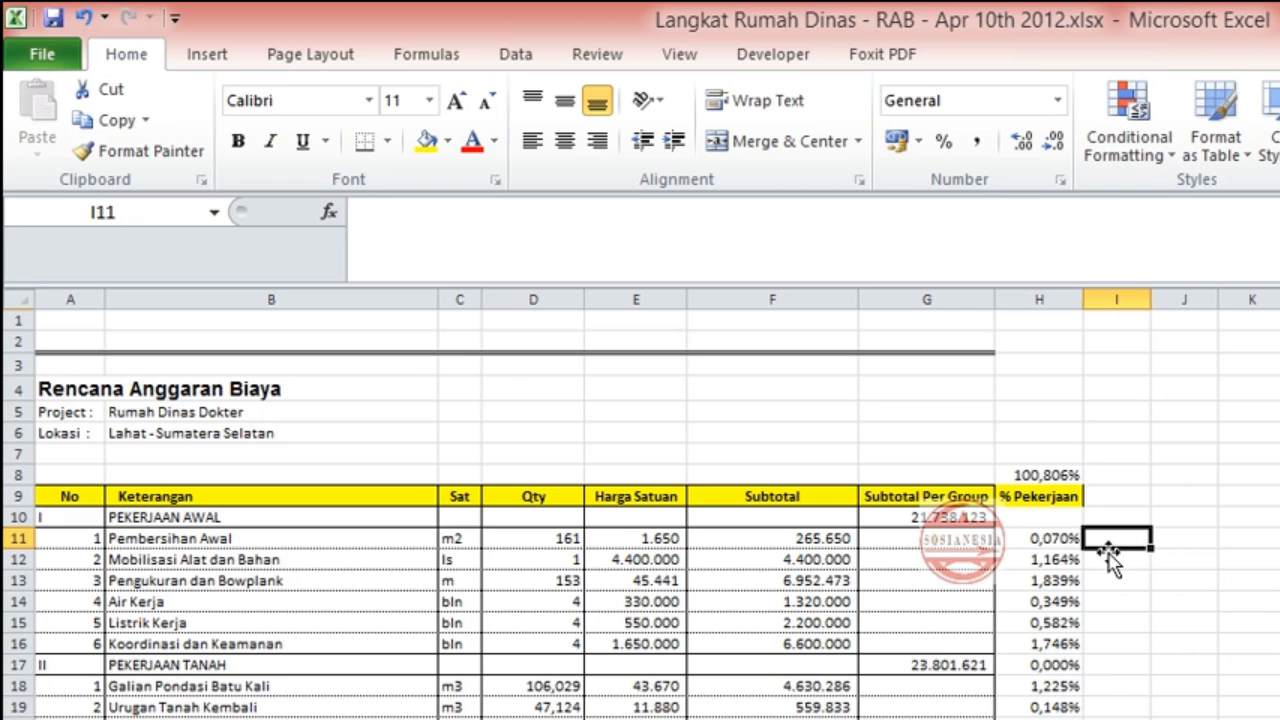
Enter =IF(D11="";"x";"") in I11 to mark empty Qty cells, and fill it down column I alongside the work items.
left_click(1068, 475)
type("=if")
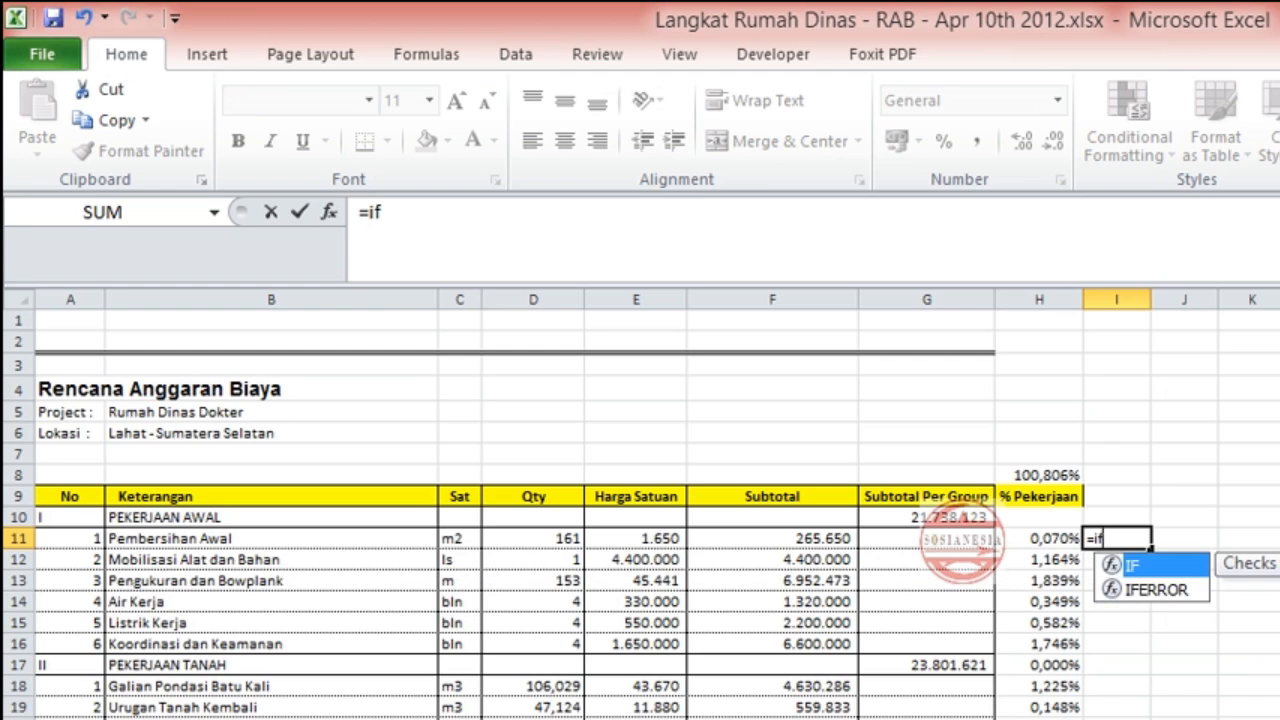
type("(")
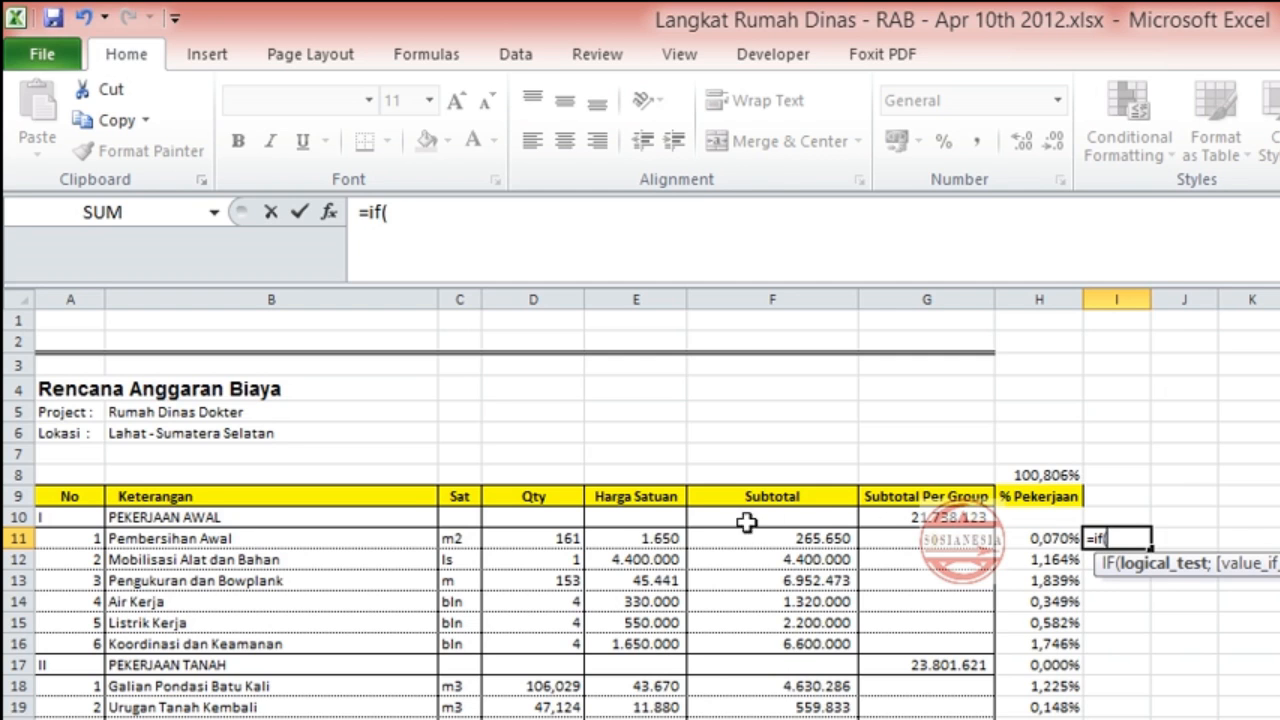
left_click(549, 538)
type("=")
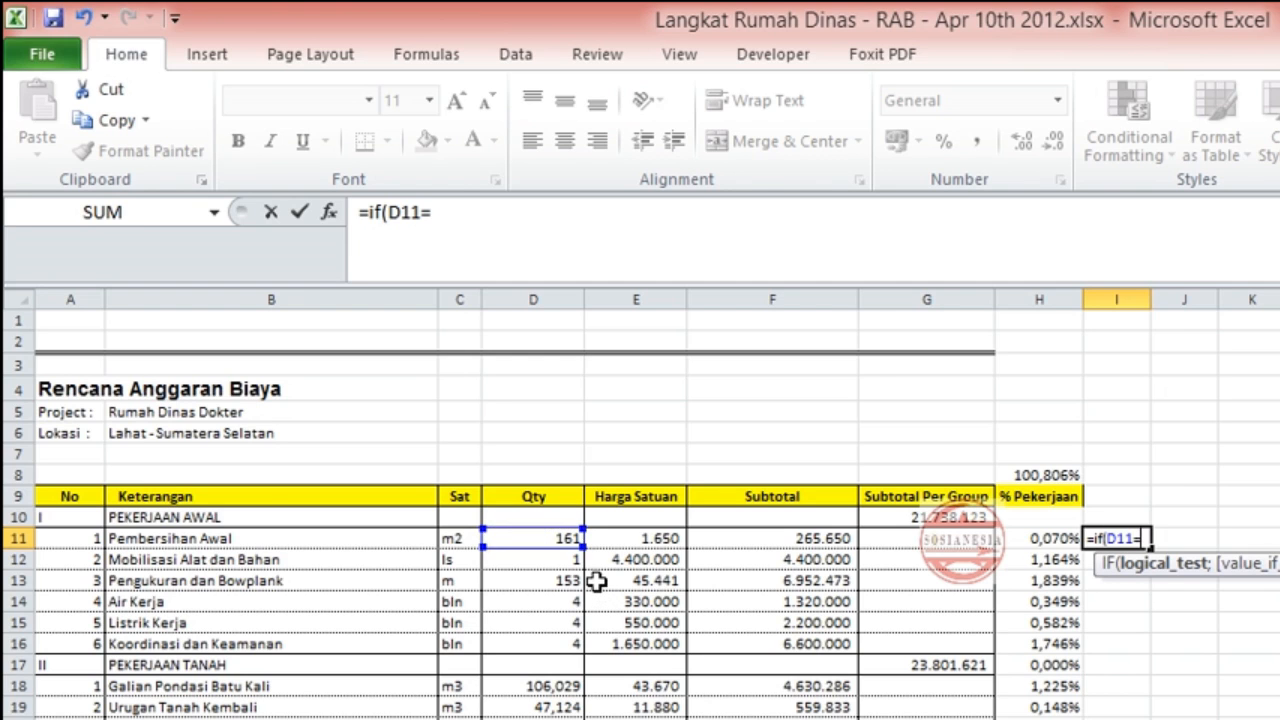
type("\"\";")
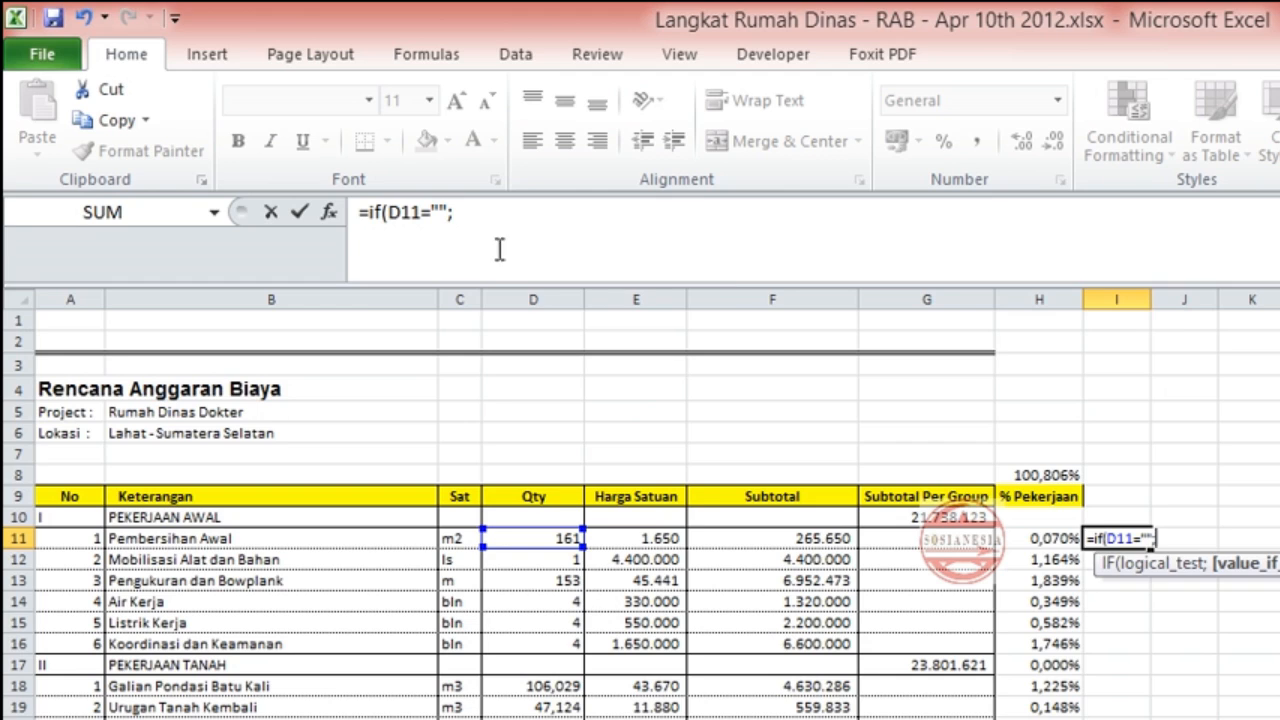
left_click(482, 220)
type("\"")
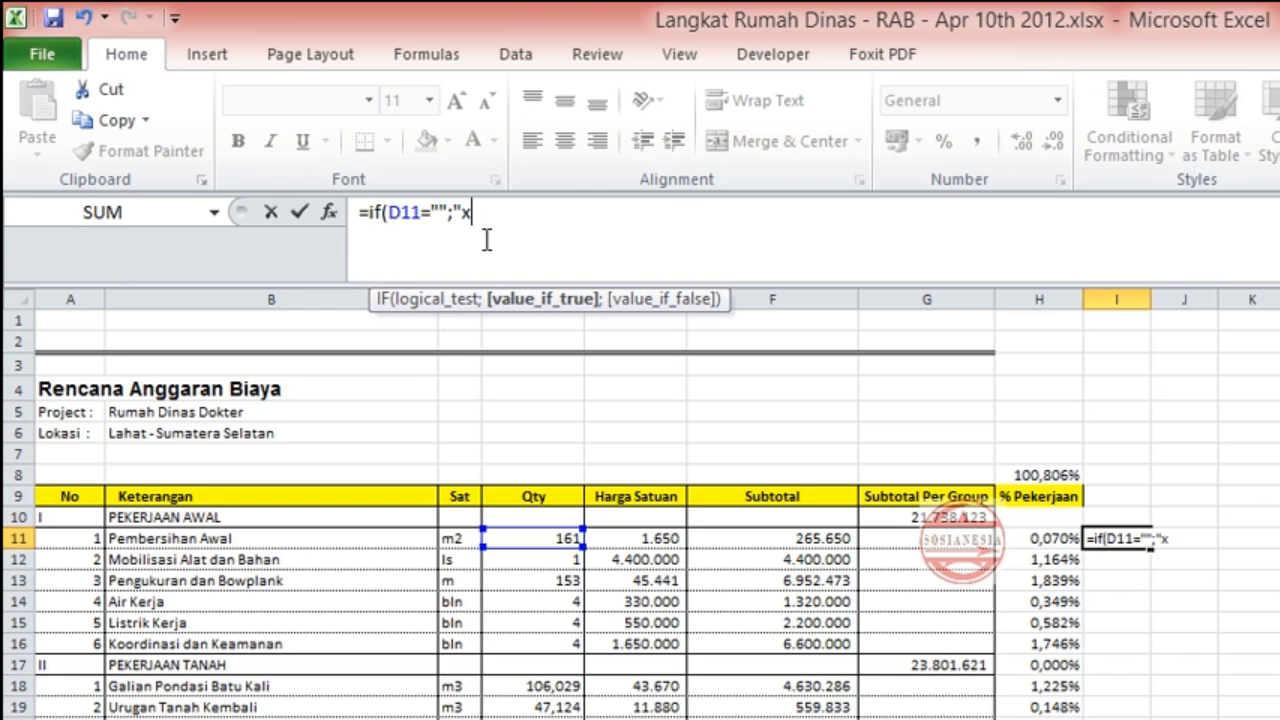
type("x\"")
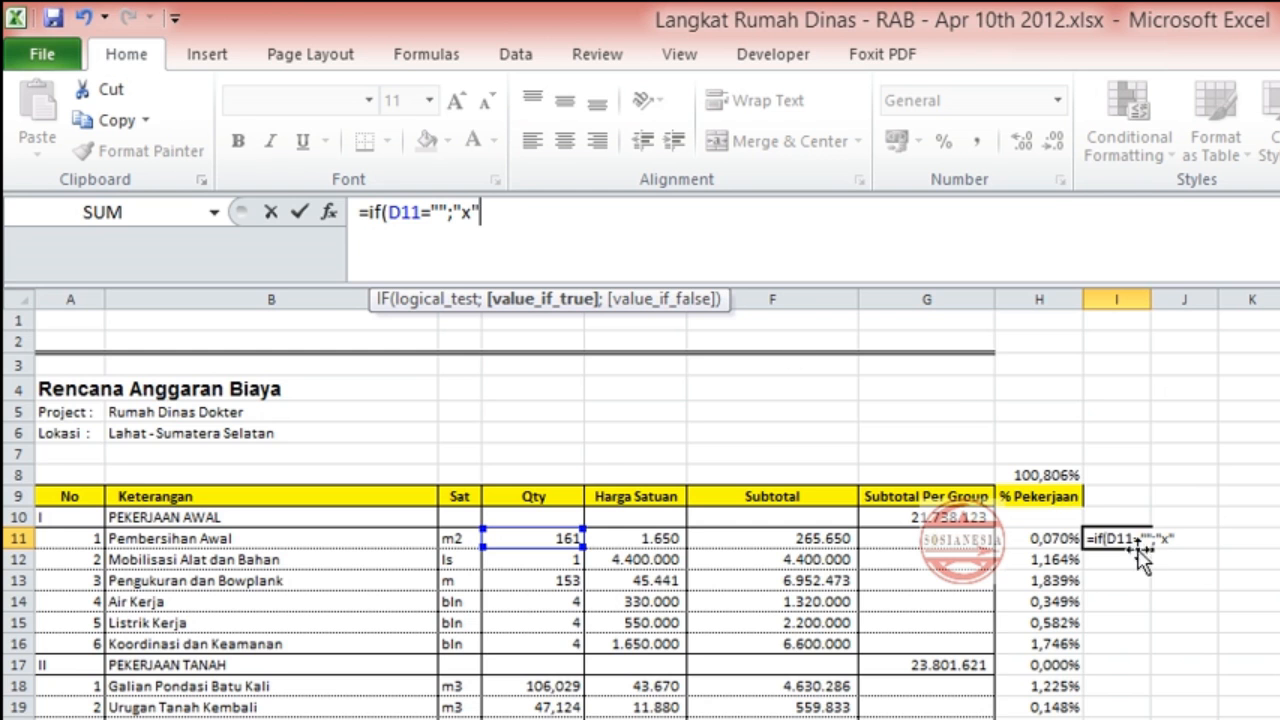
type(";")
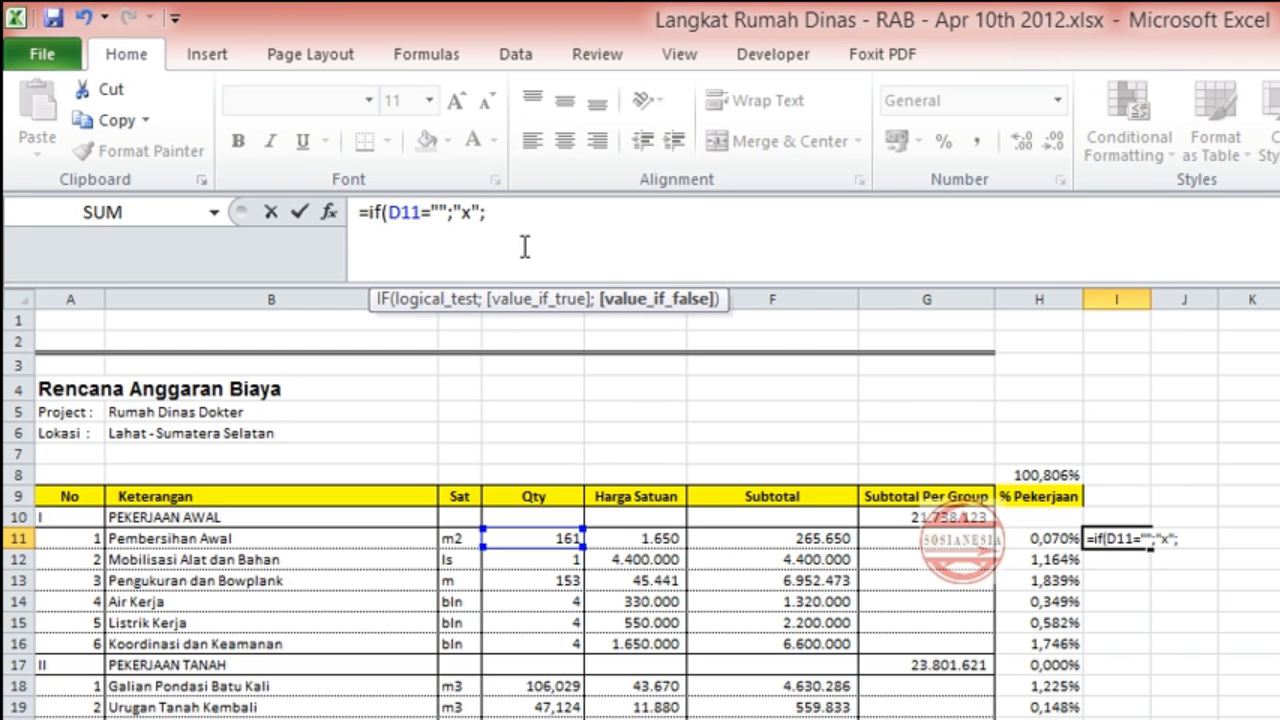
type("\"\"")
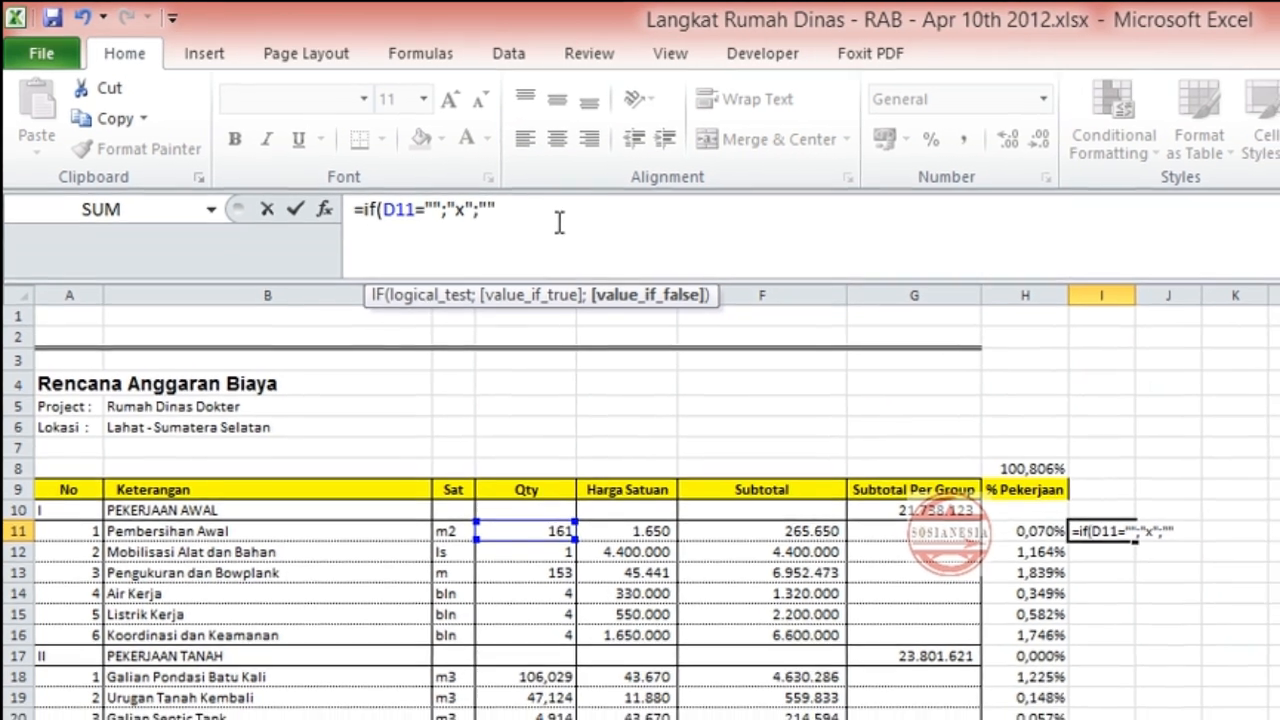
type(")")
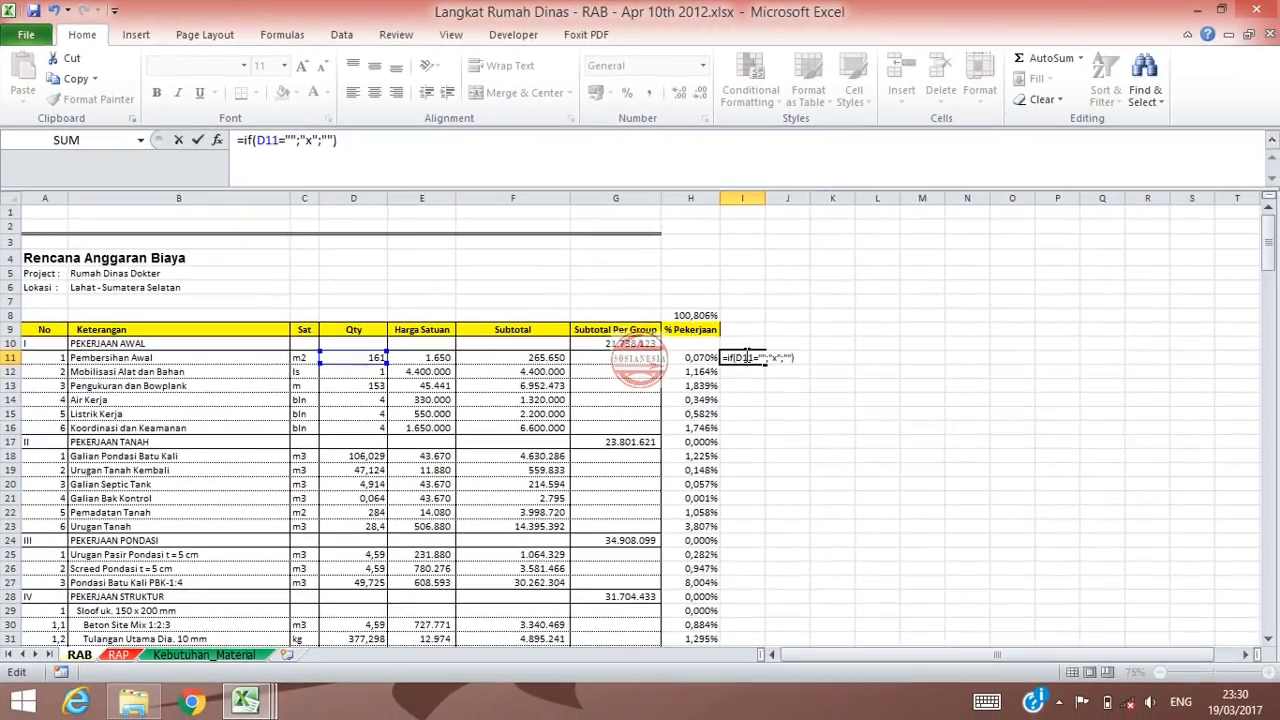
key("ctrl+Return")
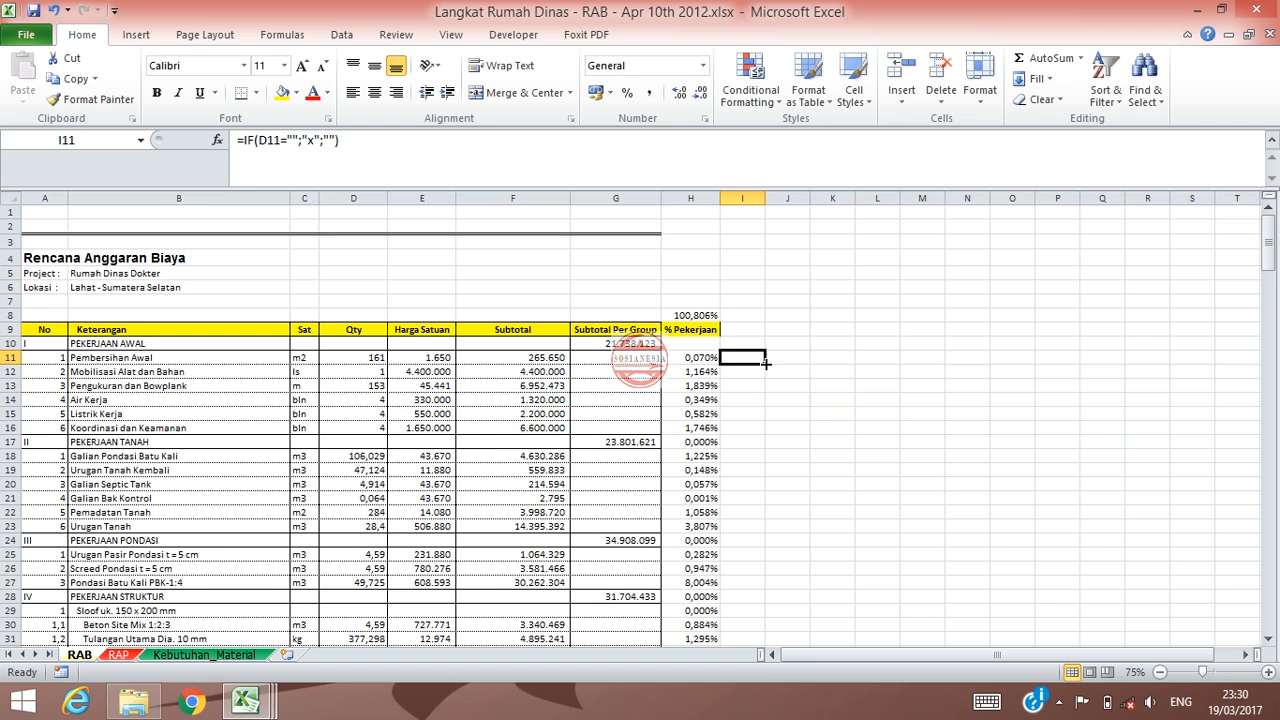
double_click(765, 364)
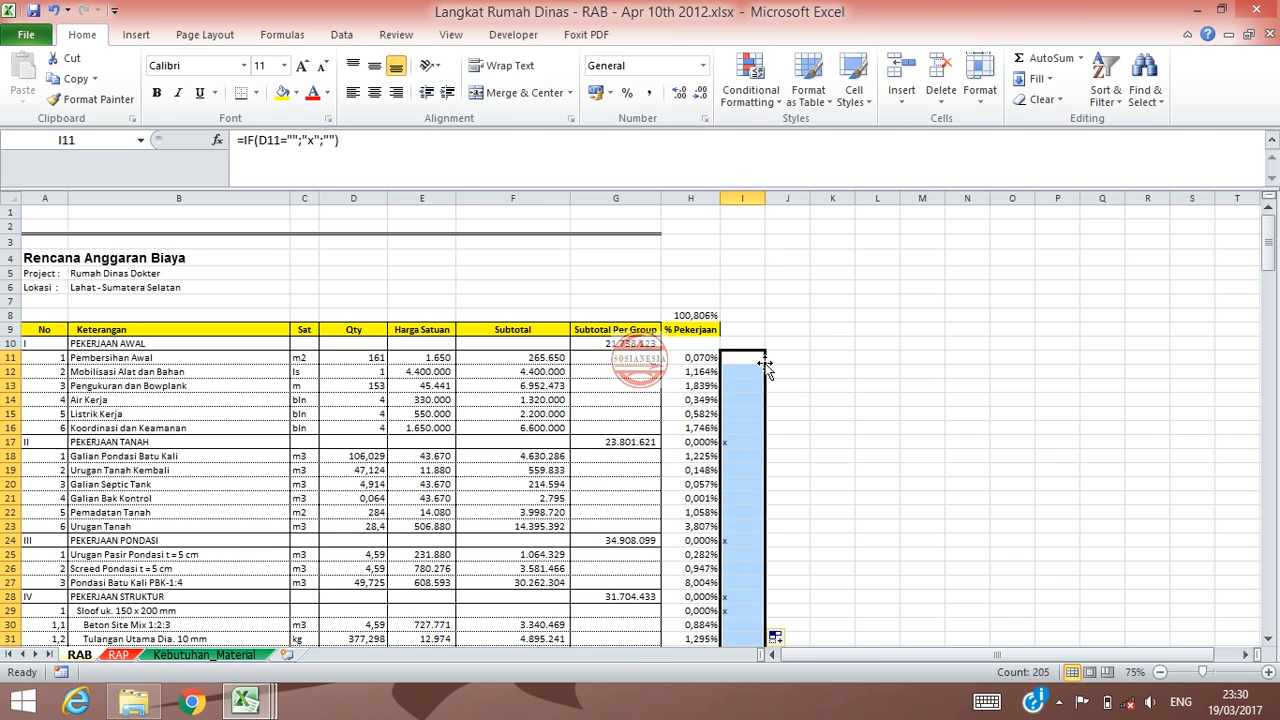
Check the x marks in column I against the Qty and Subtotal cells of the group and sub-heading rows, such as rows 17, 28 and 29.
scroll(765, 366, "down", 3)
scroll(765, 364, "up", 3)
scroll(755, 350, "down", 3)
left_click(736, 314)
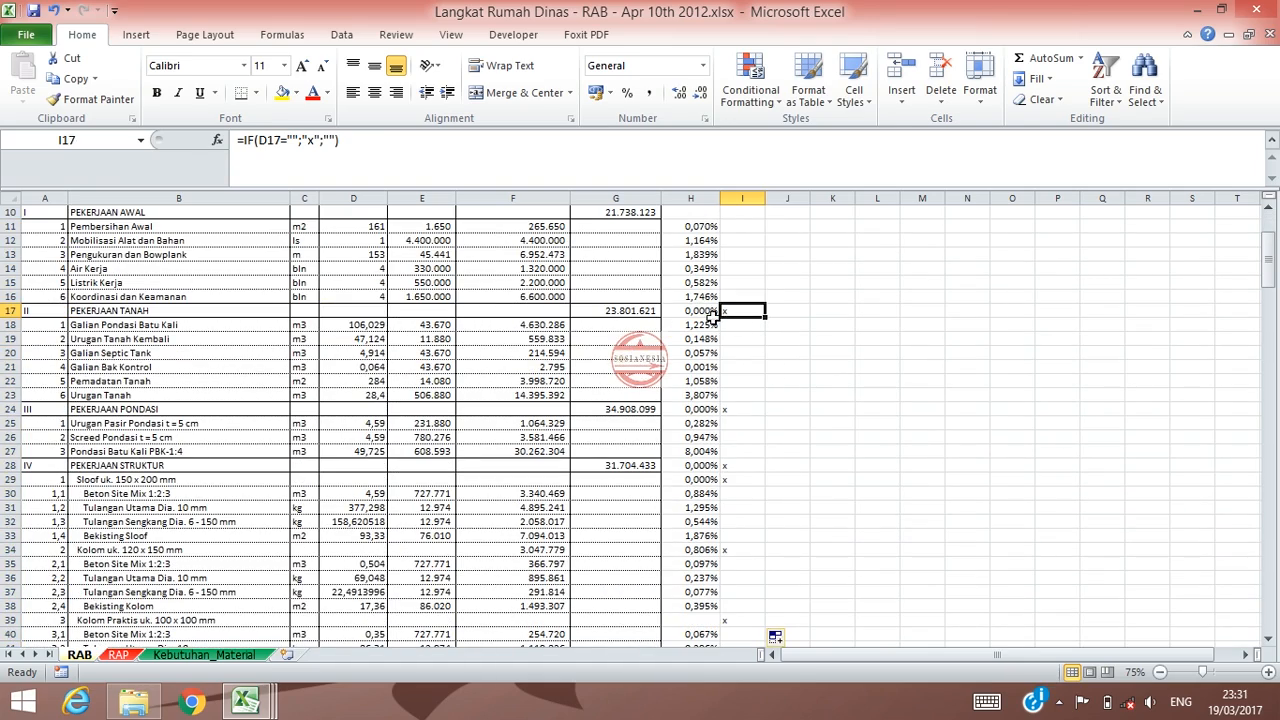
scroll(748, 376, "down", 2)
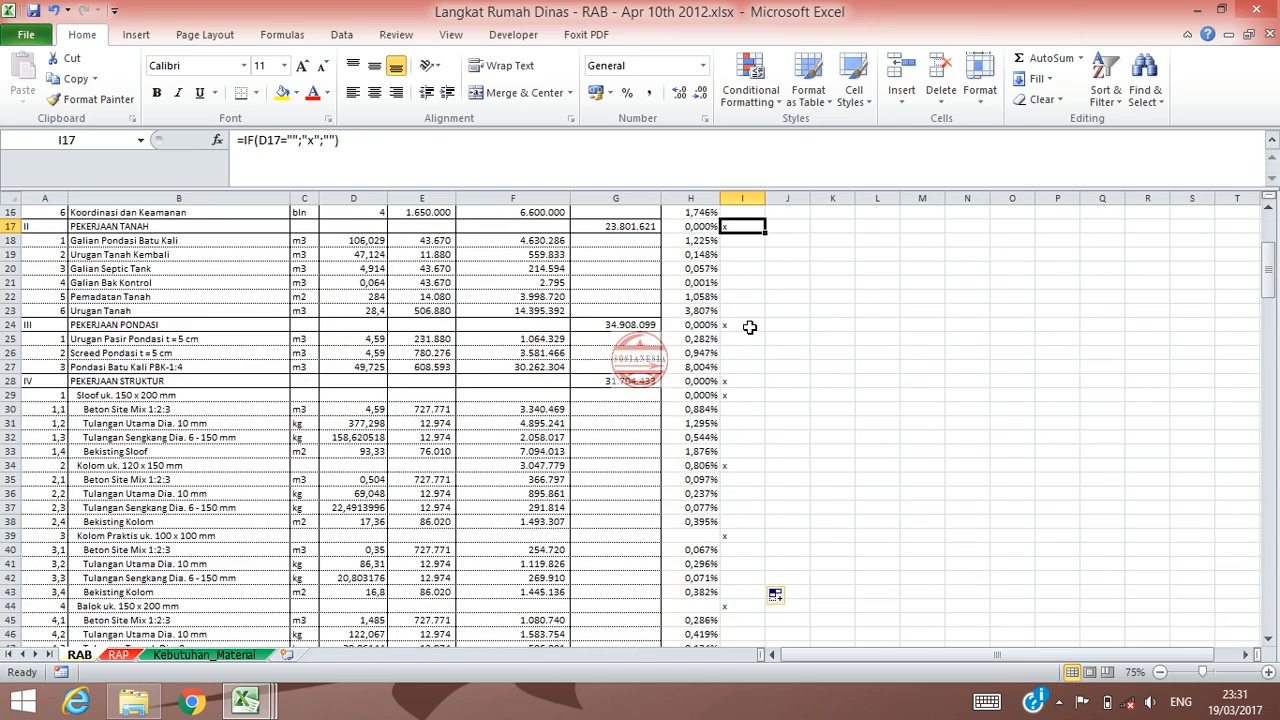
scroll(749, 327, "up", 2)
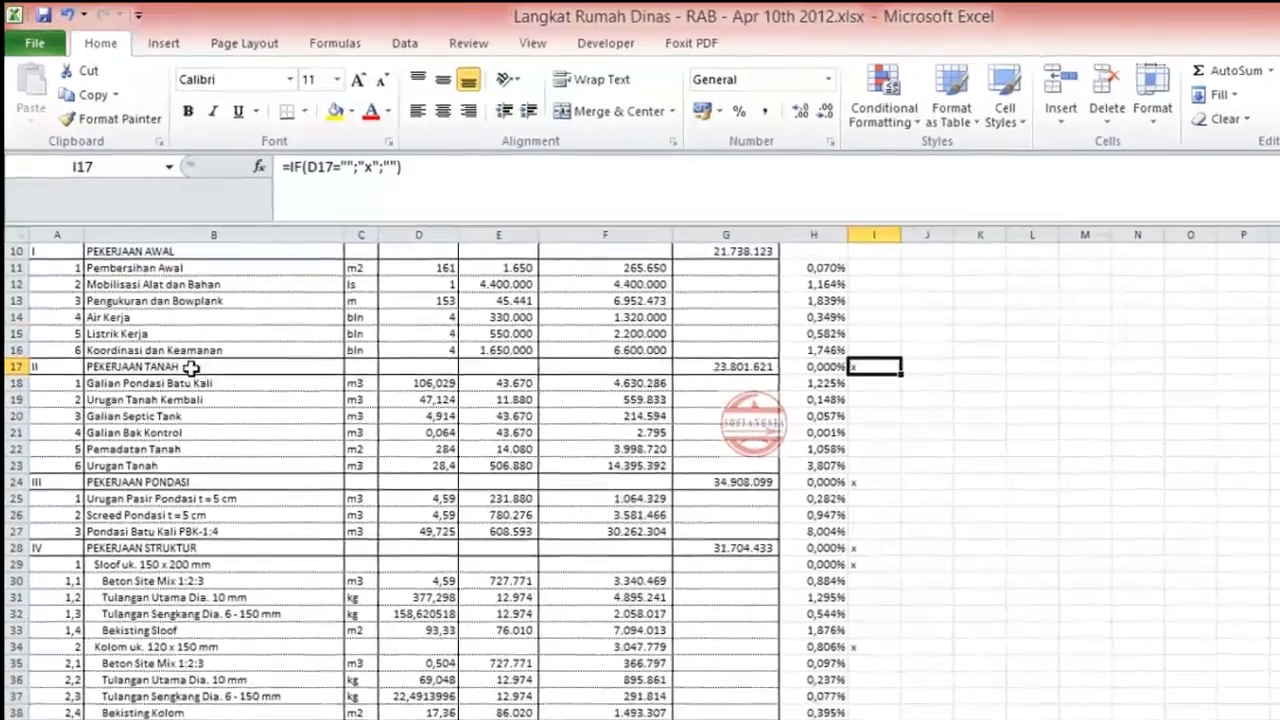
scroll(37, 396, "up", 2)
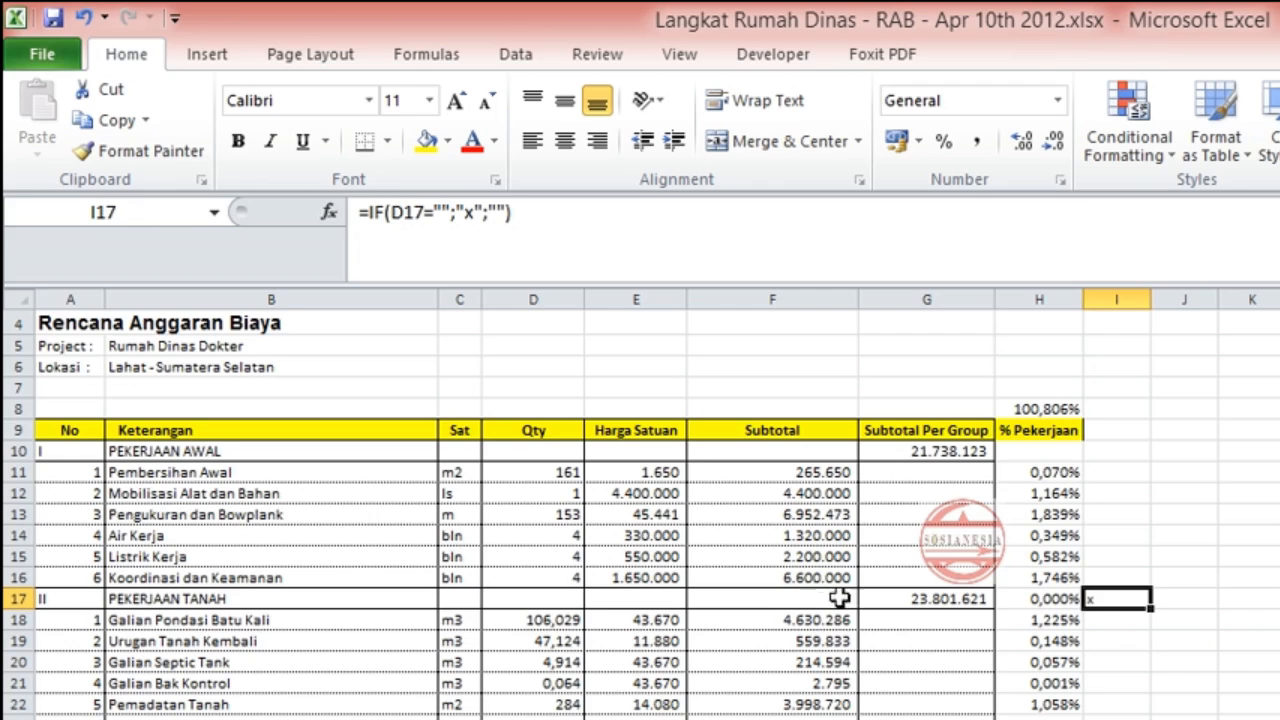
scroll(1087, 612, "up", 1)
left_click(1116, 716)
left_click(1116, 649)
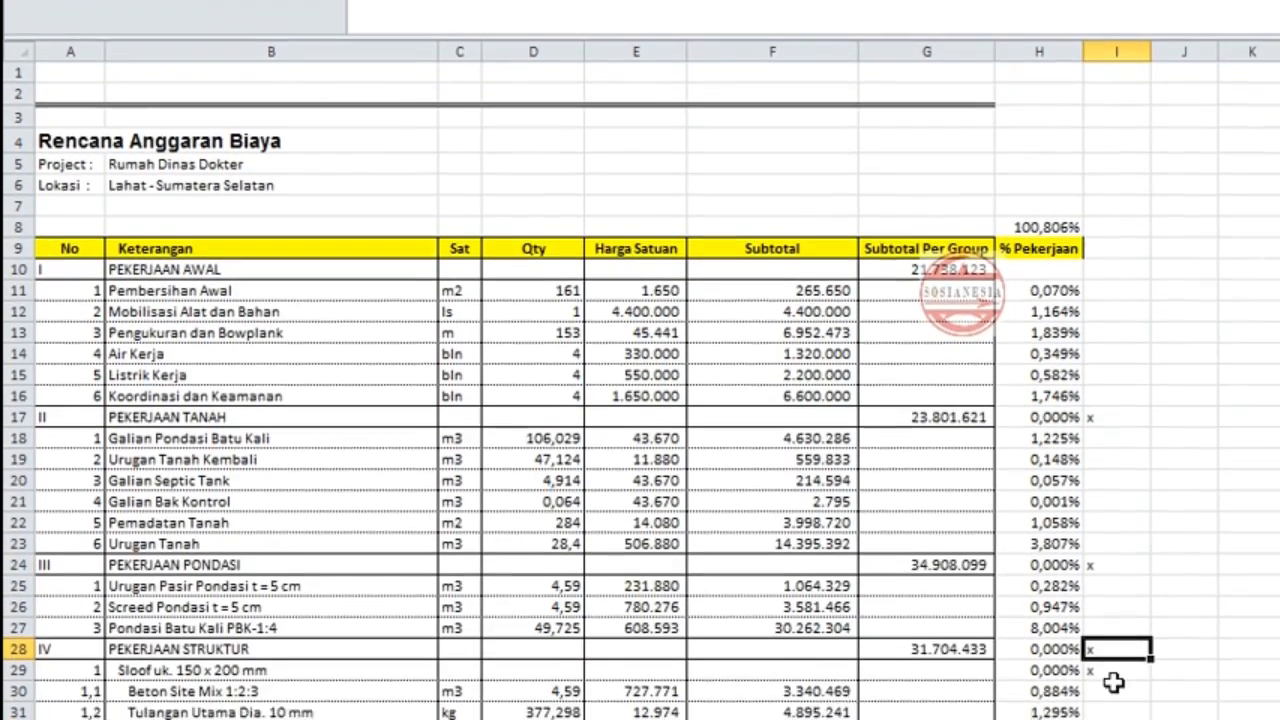
left_click(1114, 672)
scroll(870, 575, "down", 2)
left_click(775, 498)
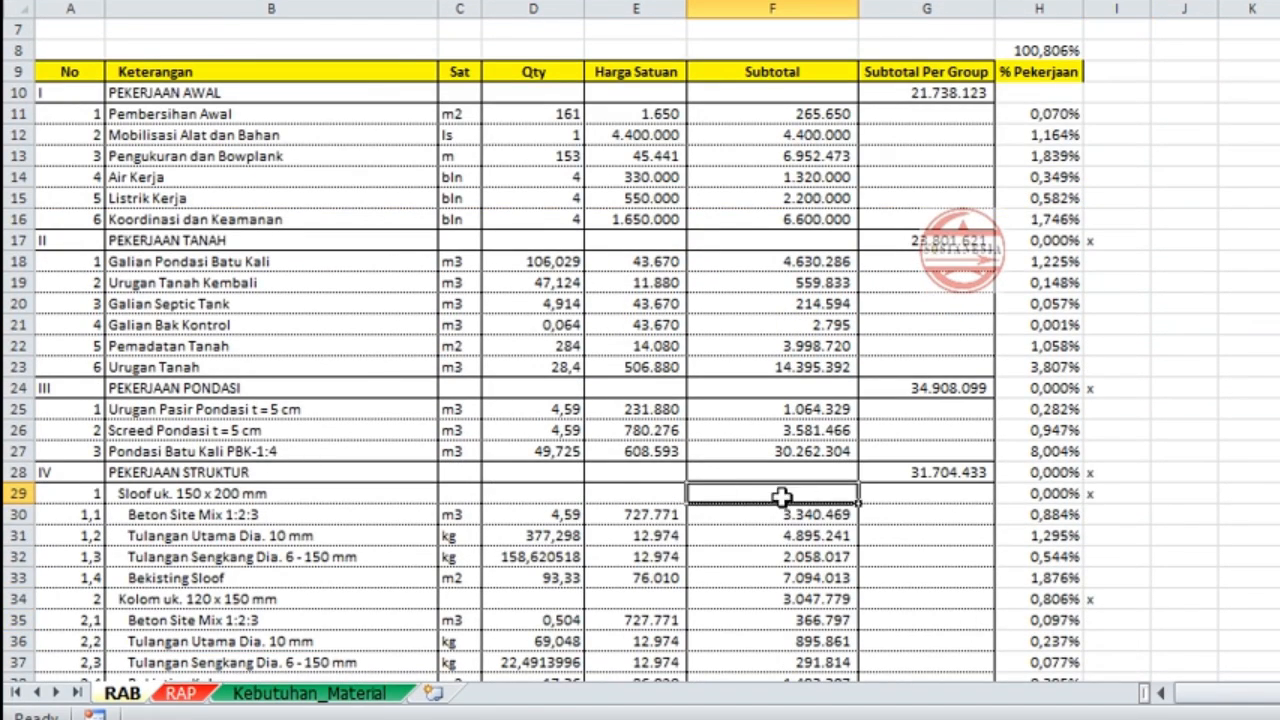
left_click(535, 490)
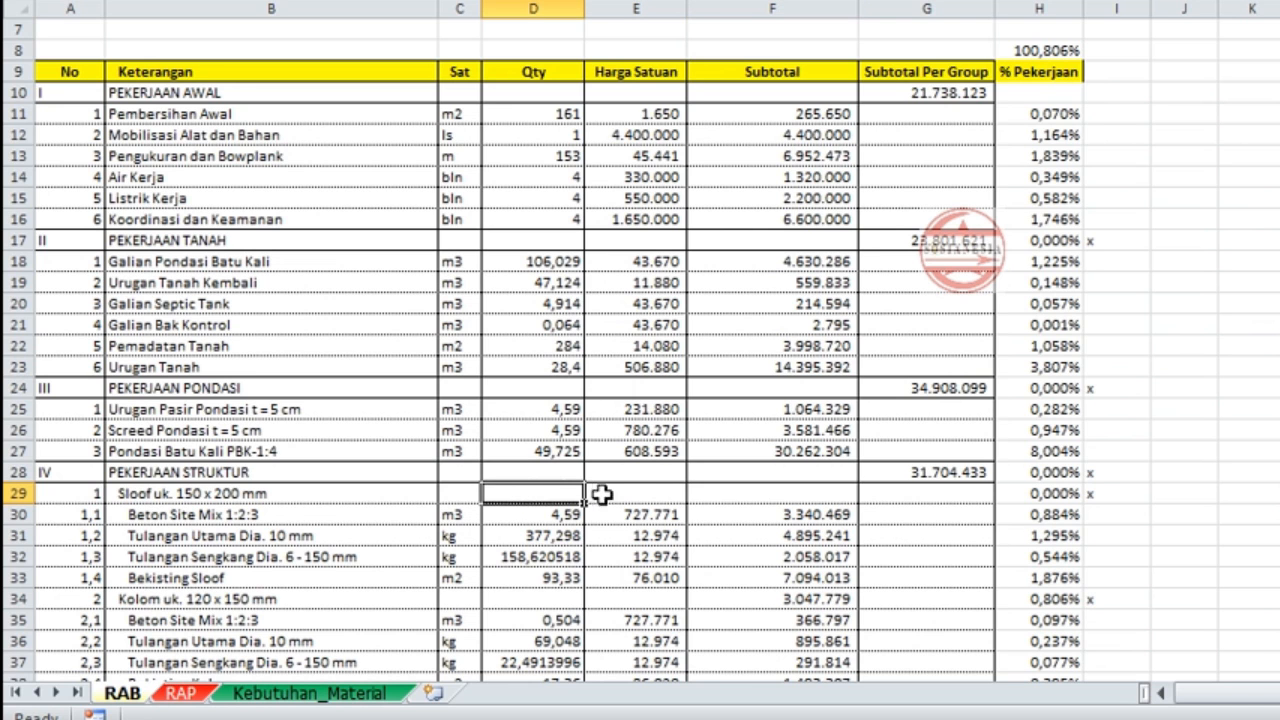
left_click(1105, 493)
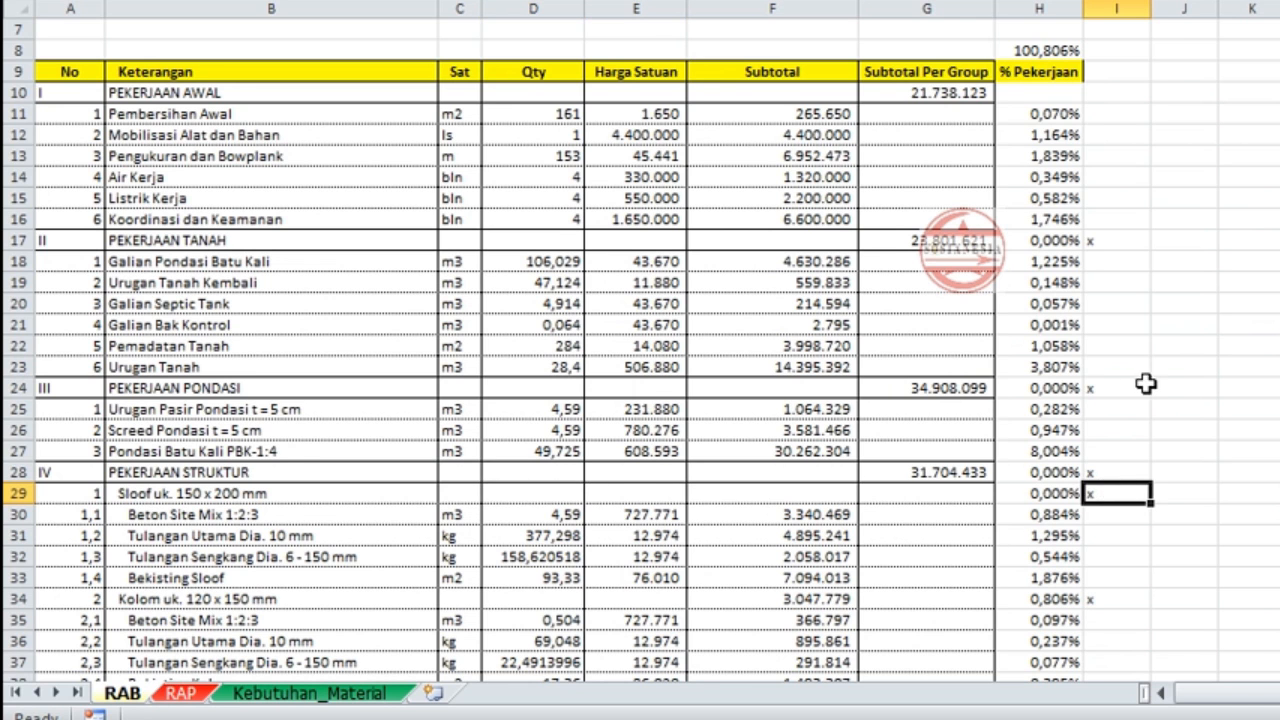
Turn on a filter for the marker cells in column I, from I10 down through the work items.
scroll(1145, 384, "up", 2)
left_click(1128, 210)
left_click_drag(1134, 228, 1143, 391)
scroll(1120, 430, "down", 3)
scroll(1120, 430, "up", 20)
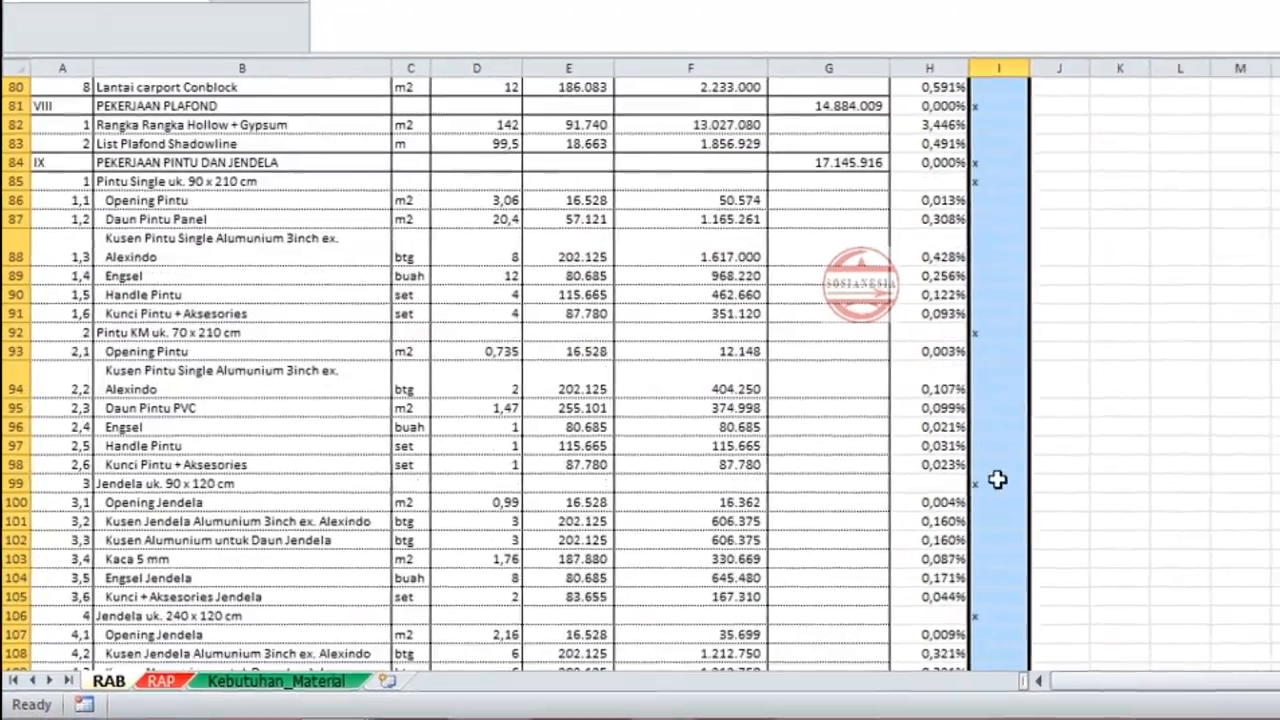
scroll(881, 477, "up", 4)
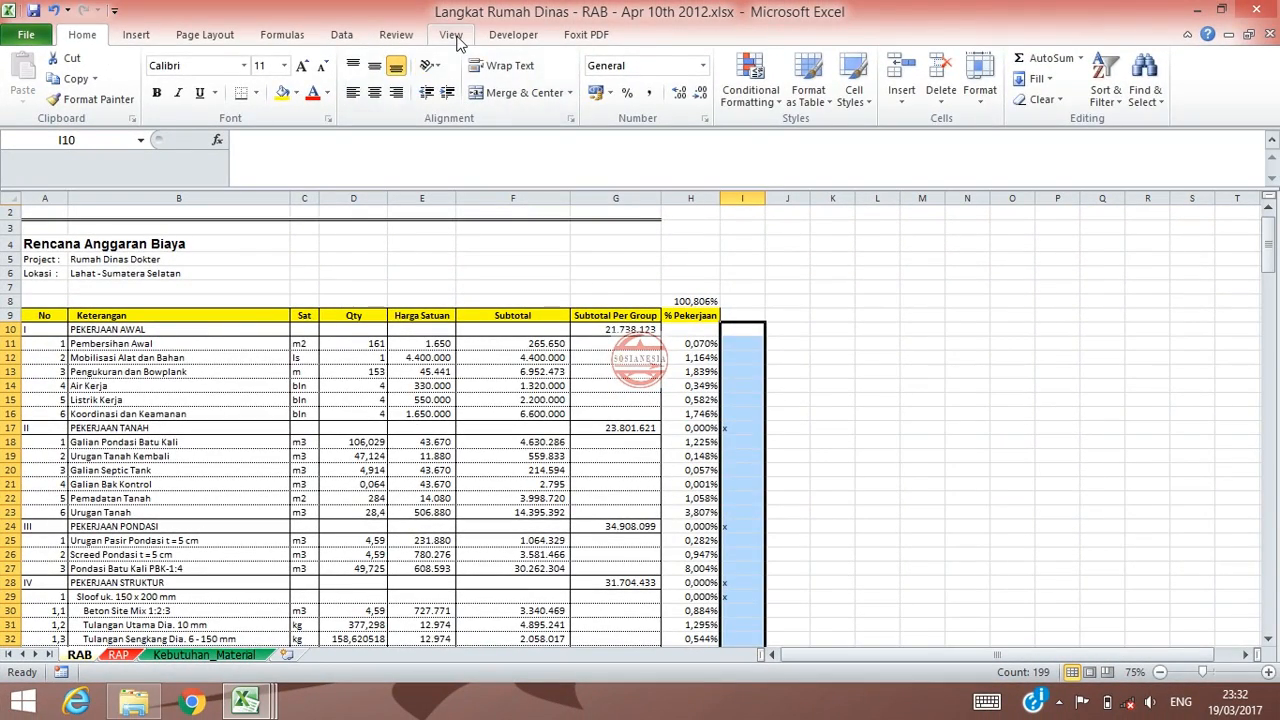
left_click(342, 38)
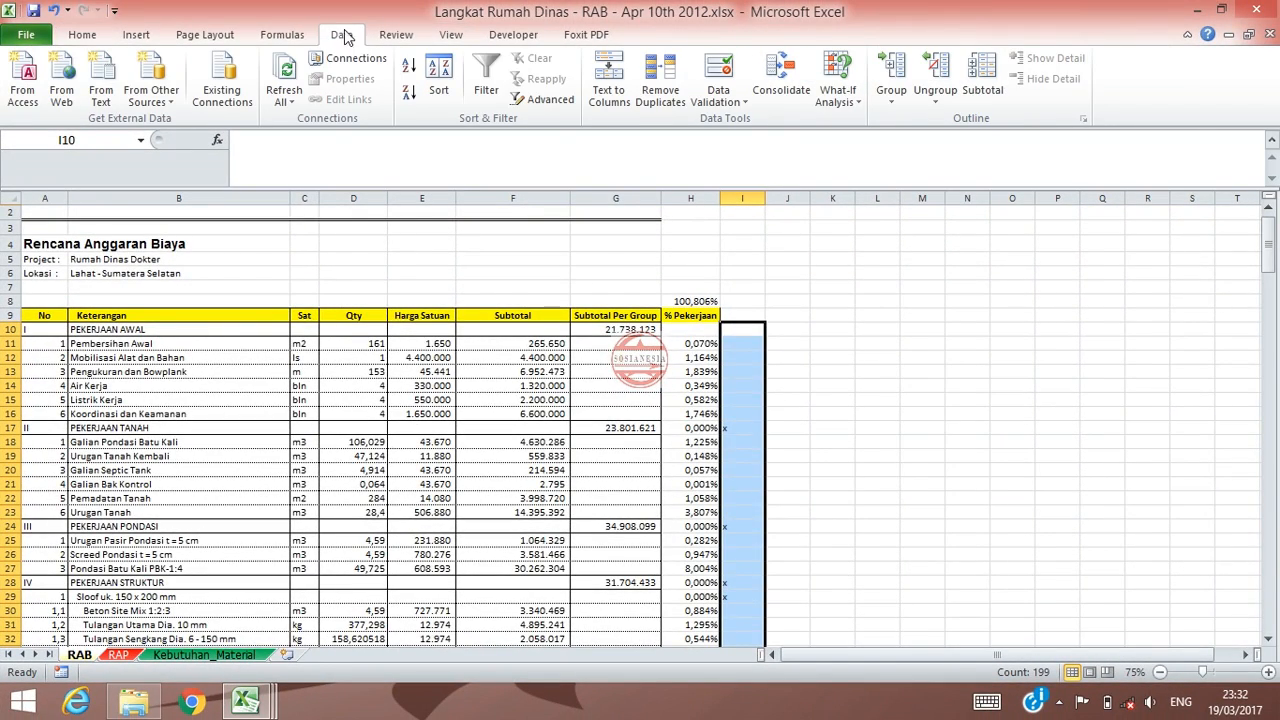
left_click(487, 80)
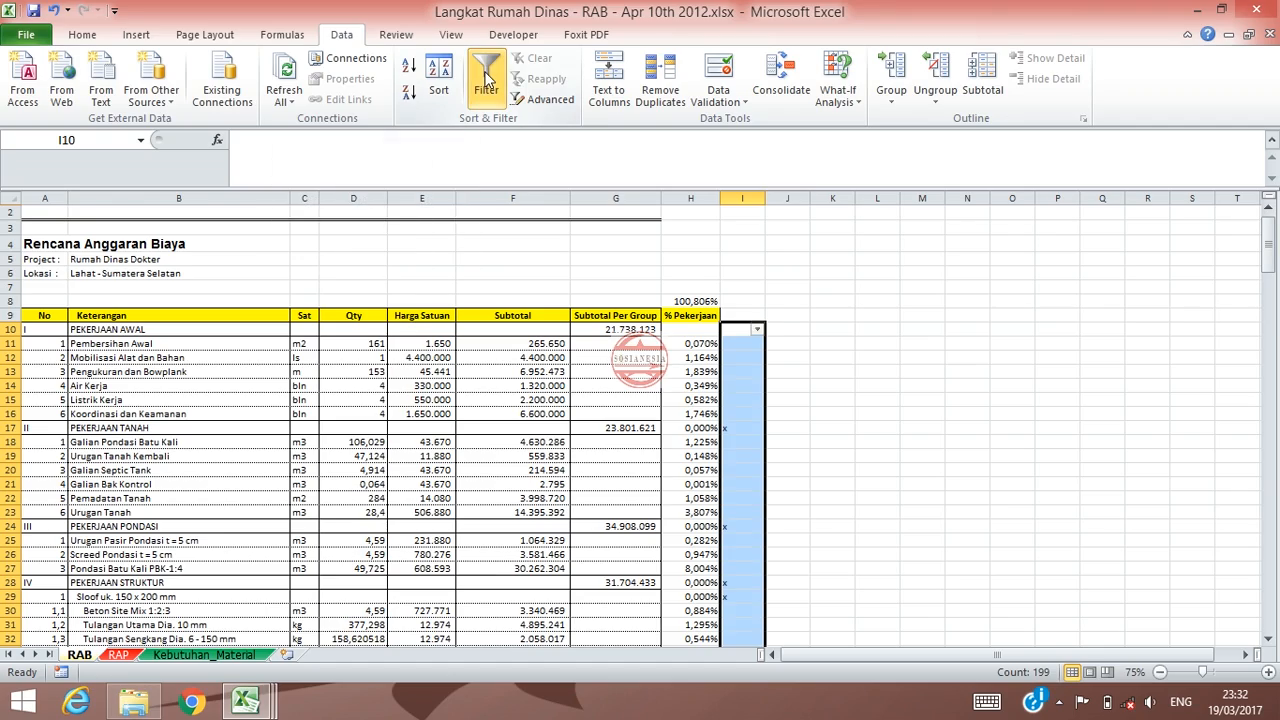
Filter column I to show only the rows marked x.
left_click(842, 315)
left_click(752, 331)
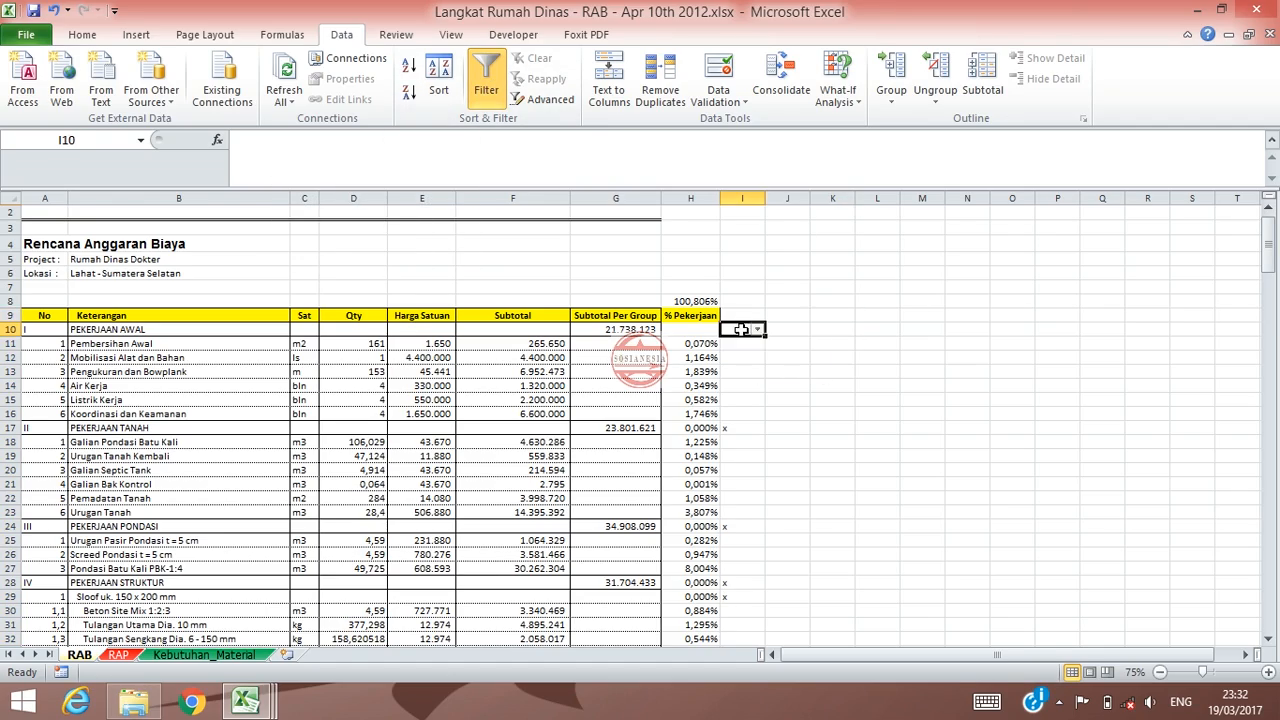
key("Right")
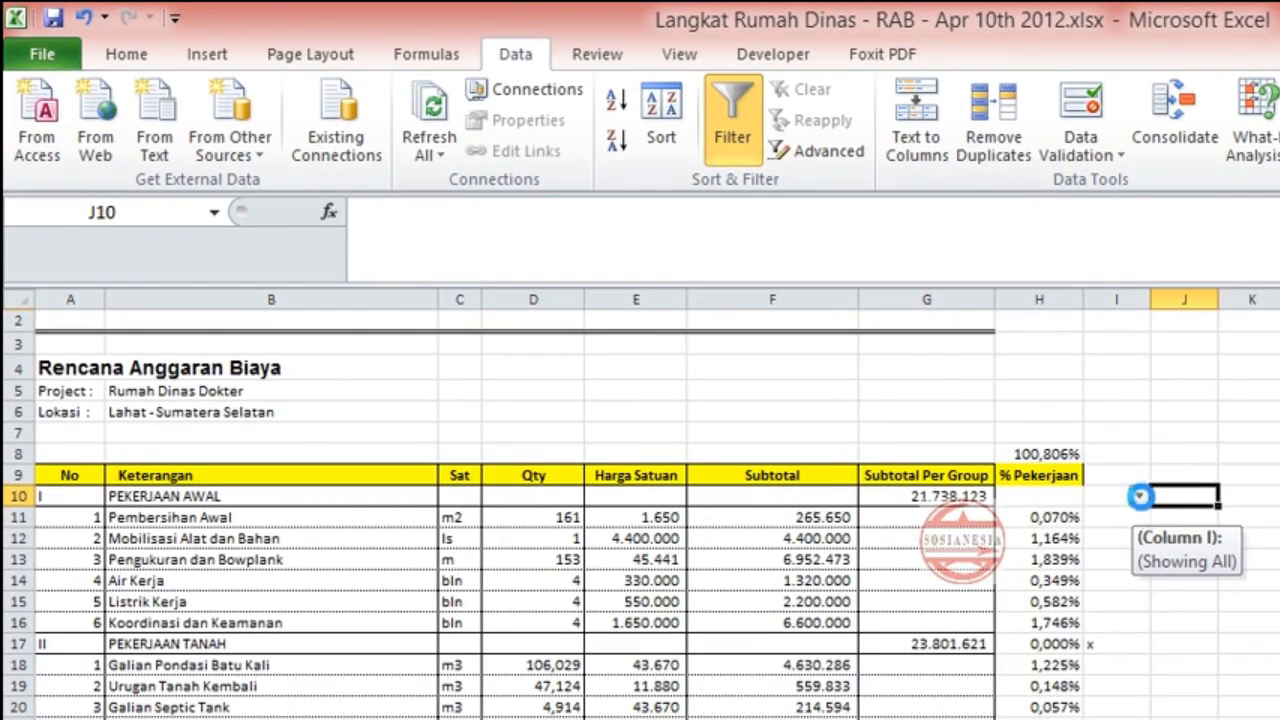
left_click(1138, 496)
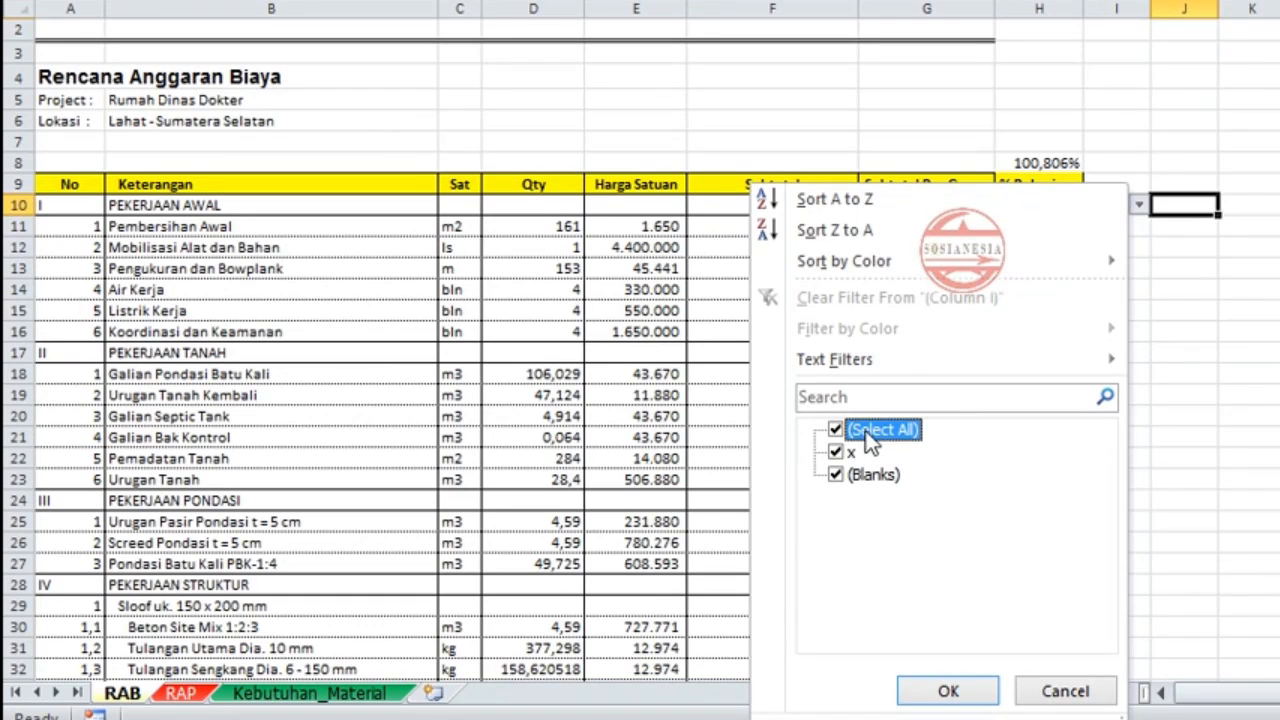
left_click(838, 429)
left_click(835, 453)
left_click(950, 690)
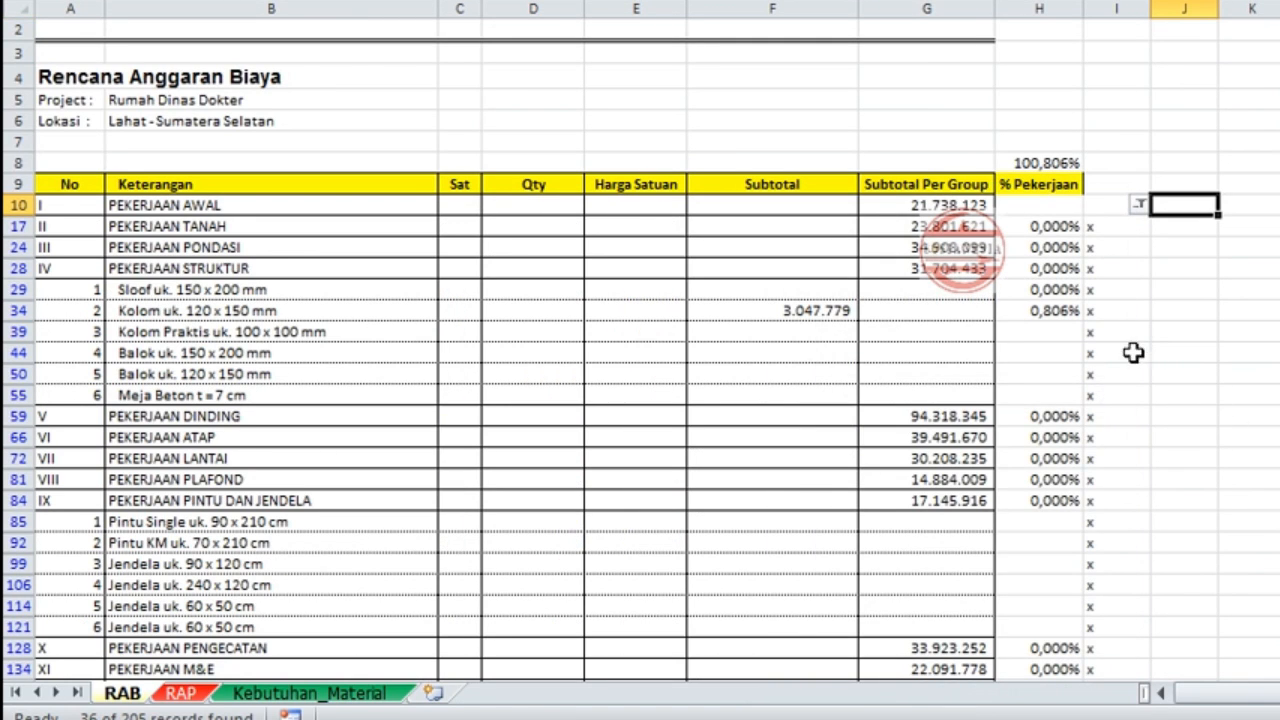
Check the percentage in H34 and the subtotal formula in F34 for Kolom uk. 120 x 150 mm, and highlight F34 with yellow fill.
left_click(1062, 314)
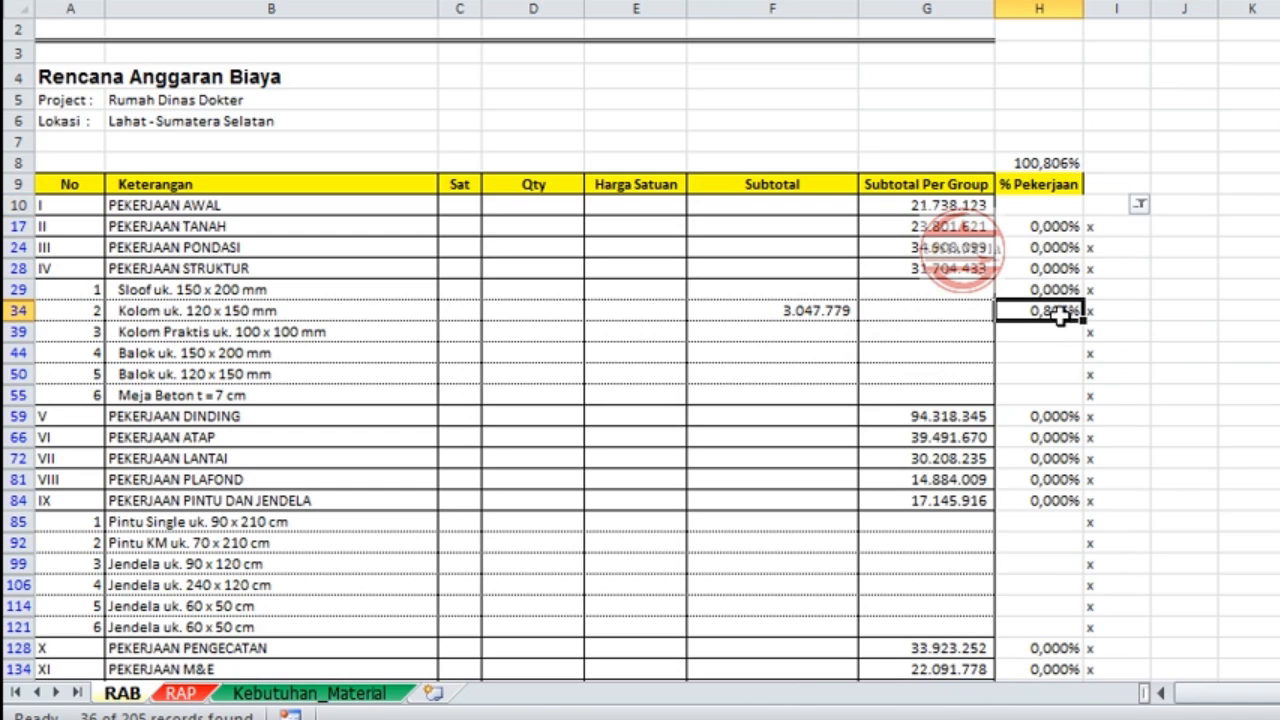
left_click(822, 314)
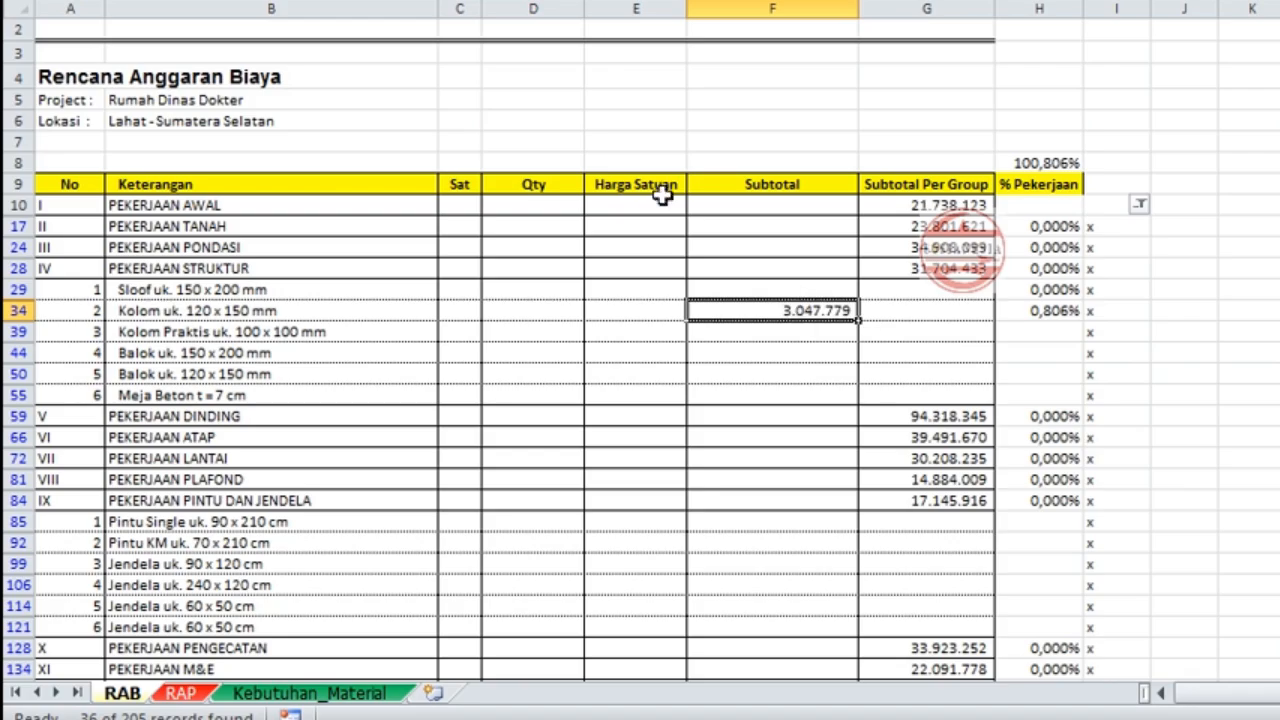
key("F2")
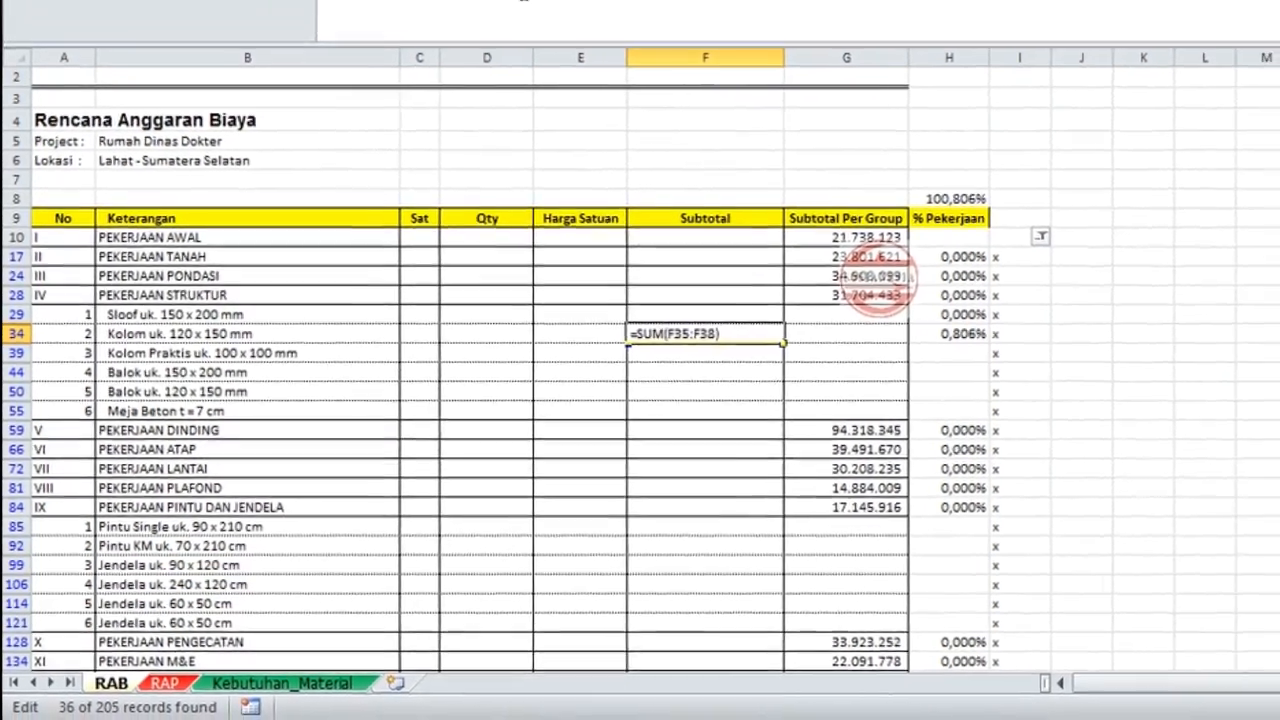
key("Escape")
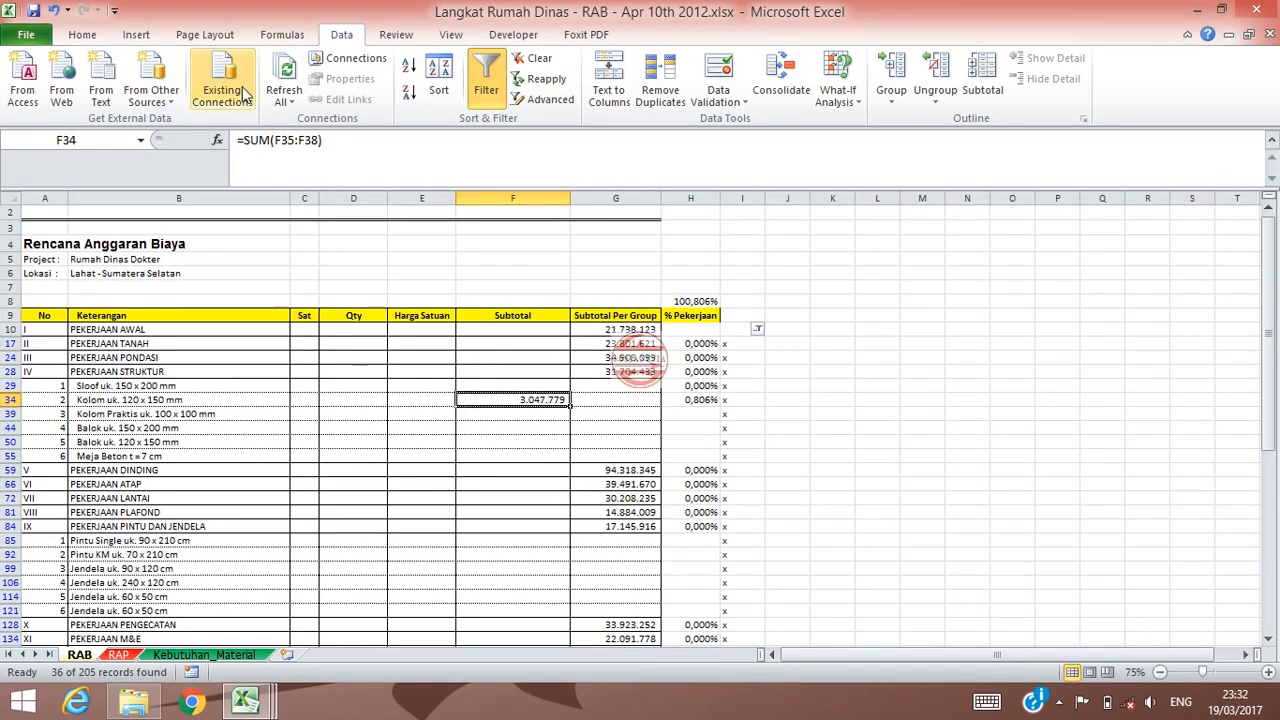
left_click(82, 34)
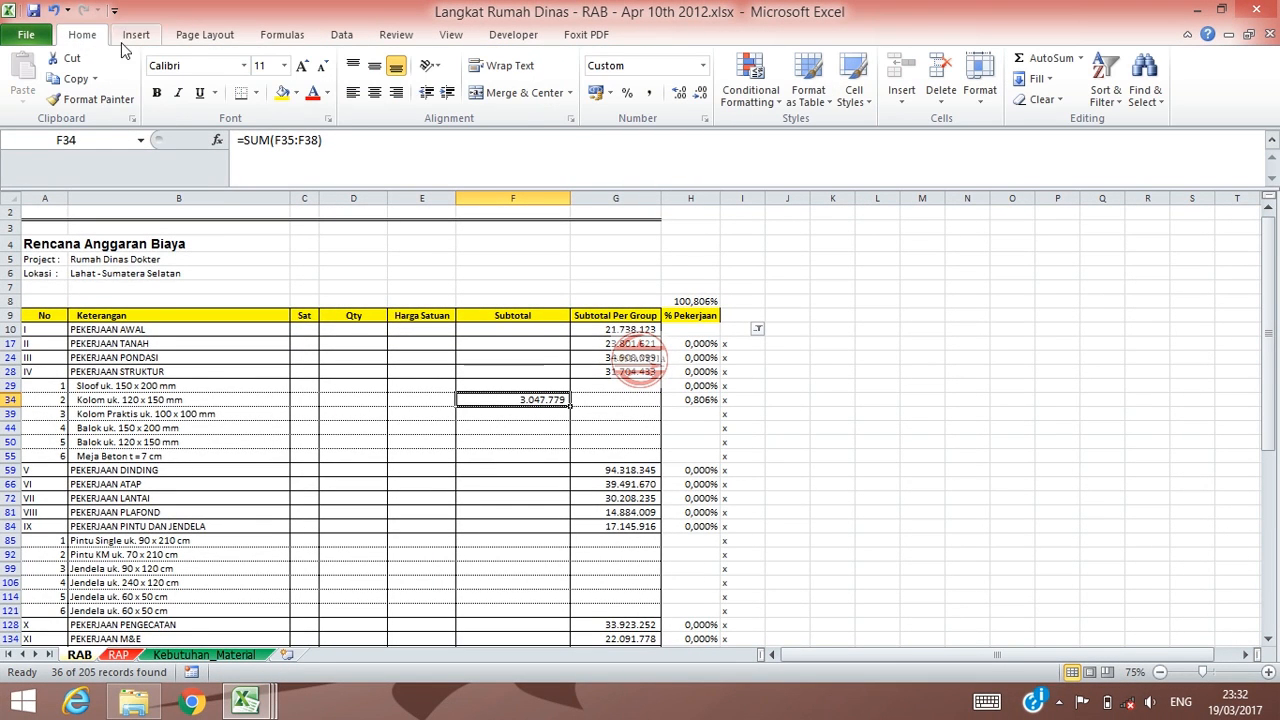
left_click(704, 401)
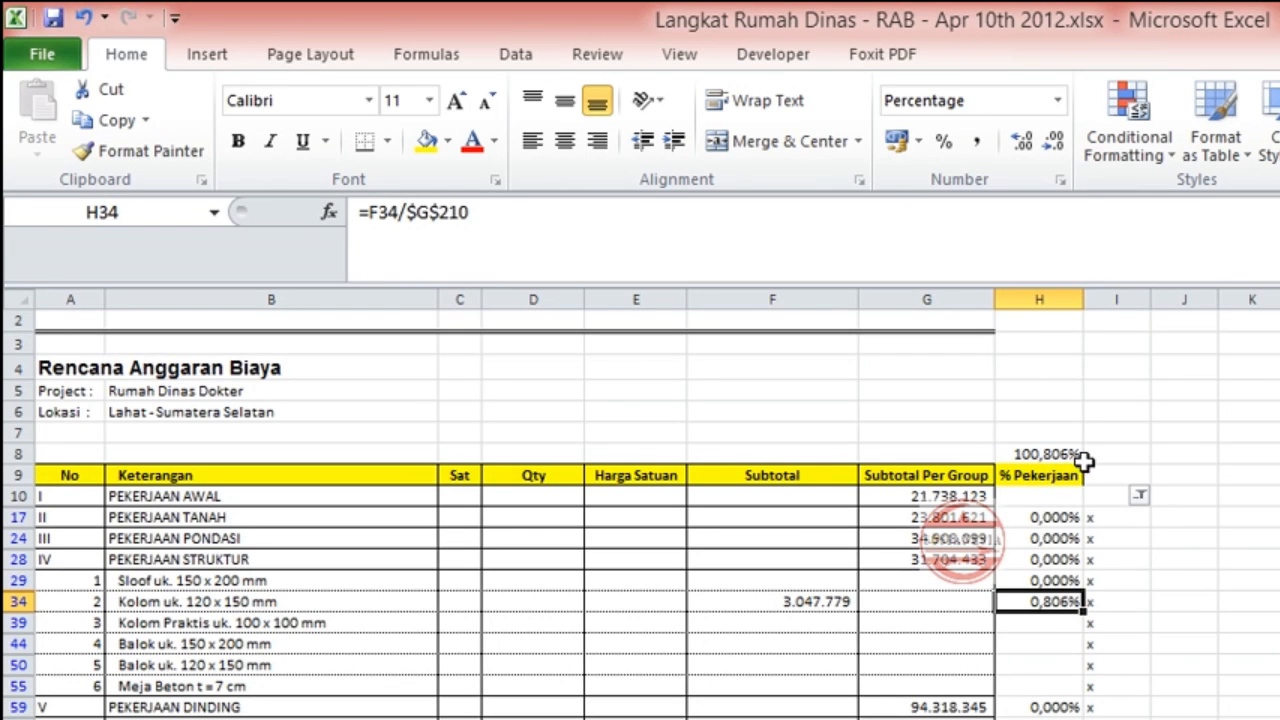
left_click(815, 600)
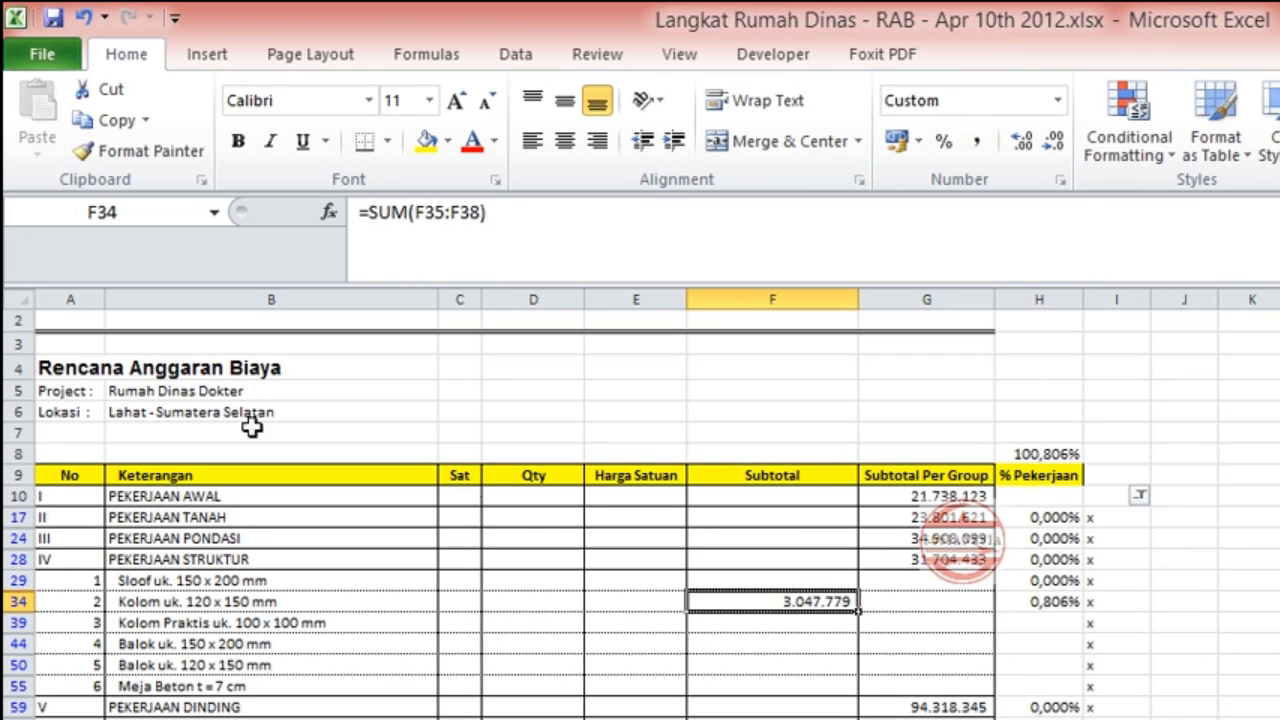
left_click(426, 140)
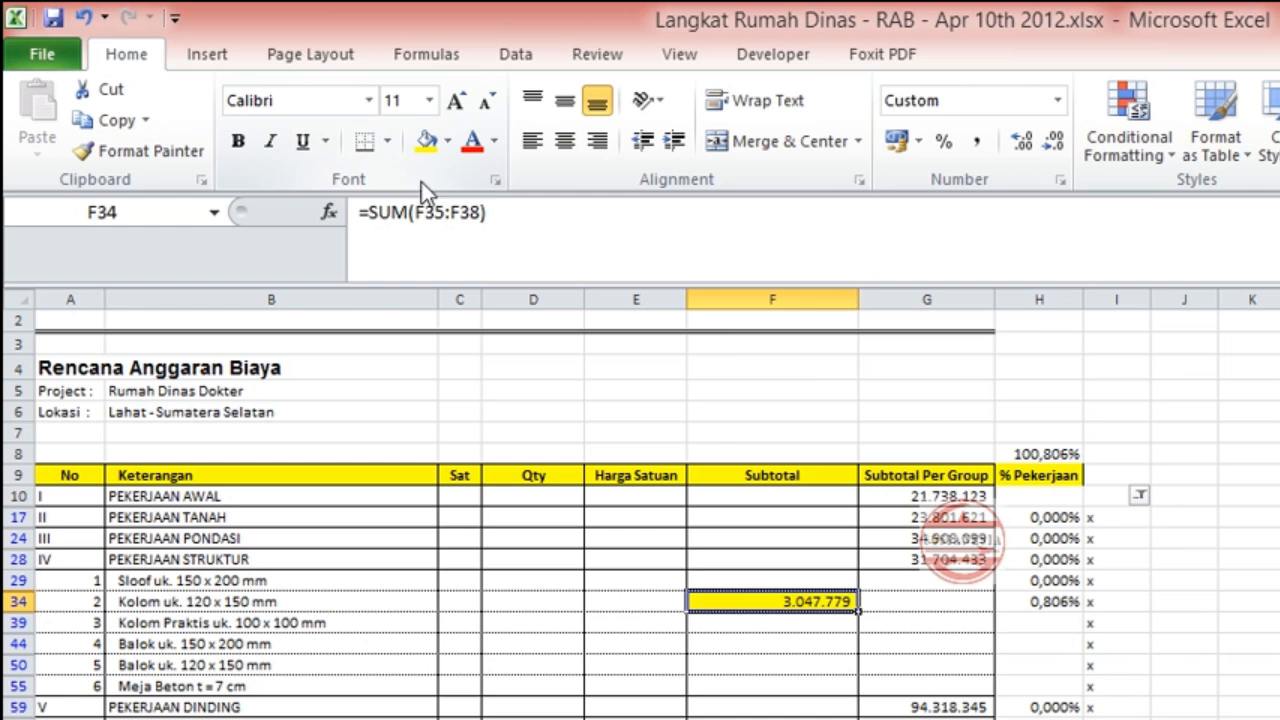
Select all values in the column I filter to show every row of the budget again.
left_click(1140, 495)
left_click(837, 717)
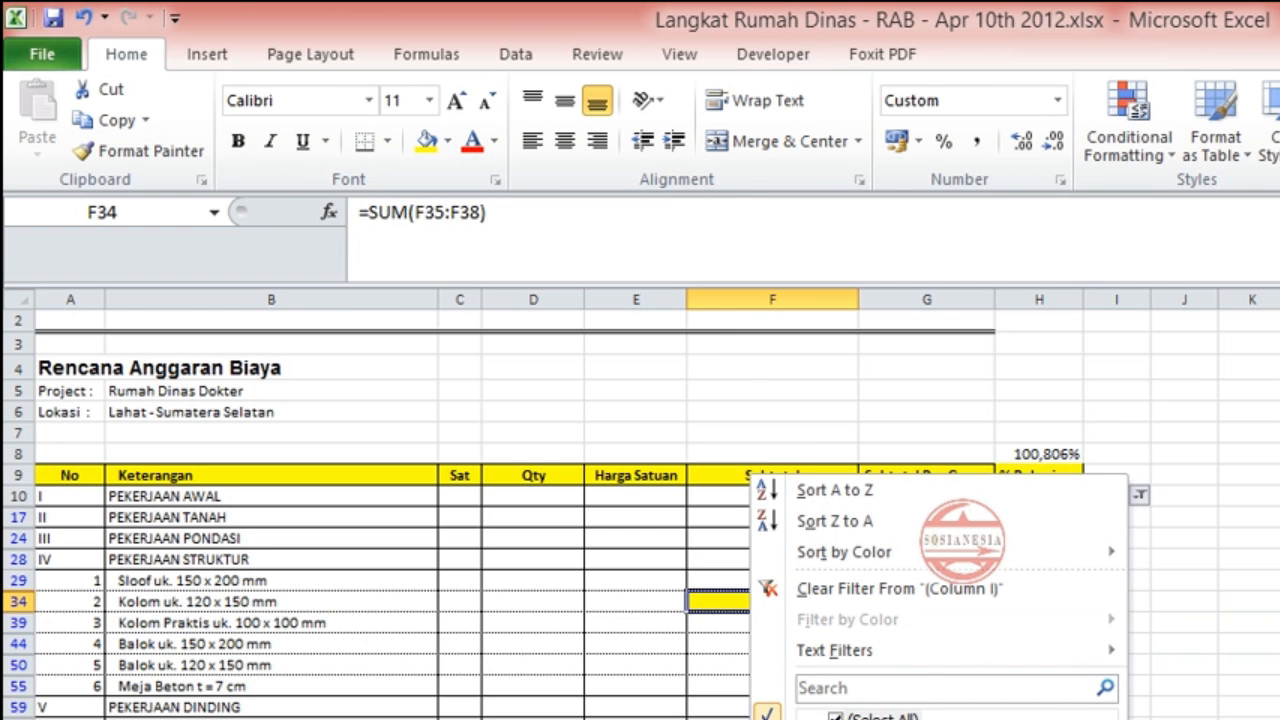
key("Return")
Compare the SUM formula in F34 with the item subtotals in F35:F38 and the percentage formula in H34.
scroll(730, 480, "down", 8)
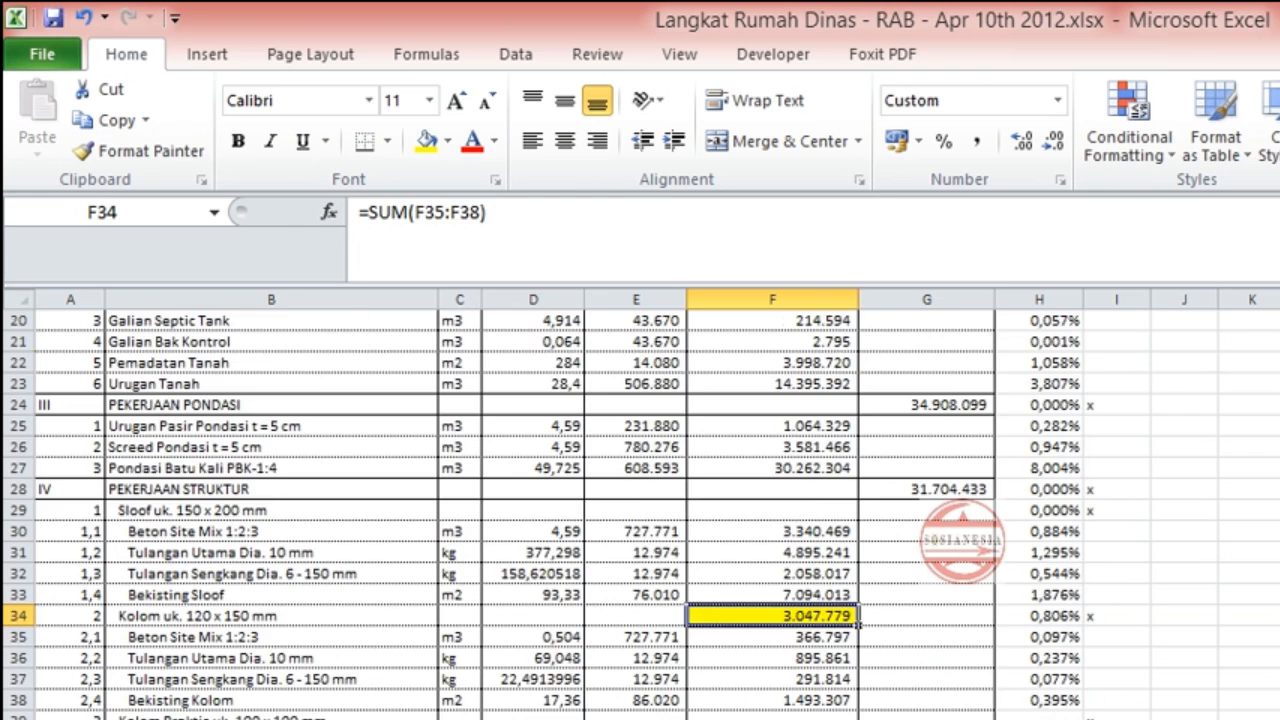
left_click(752, 515)
left_click(730, 489)
left_click(568, 205)
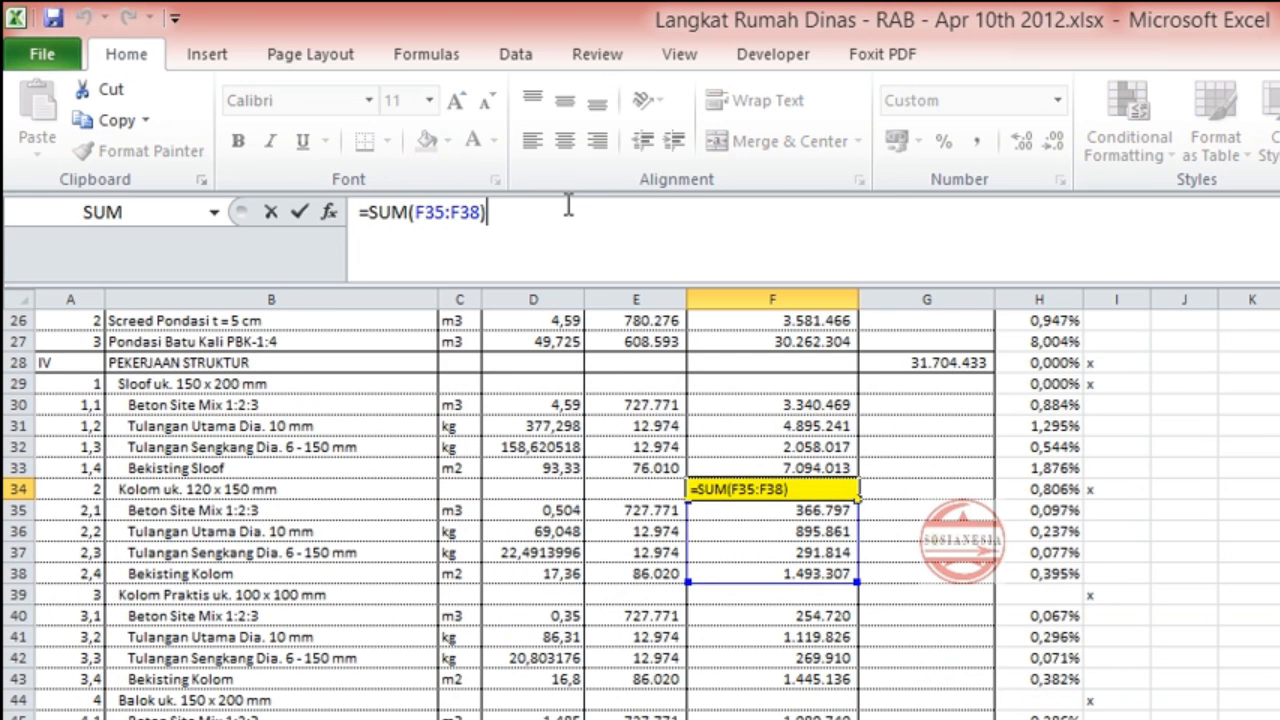
key("Escape")
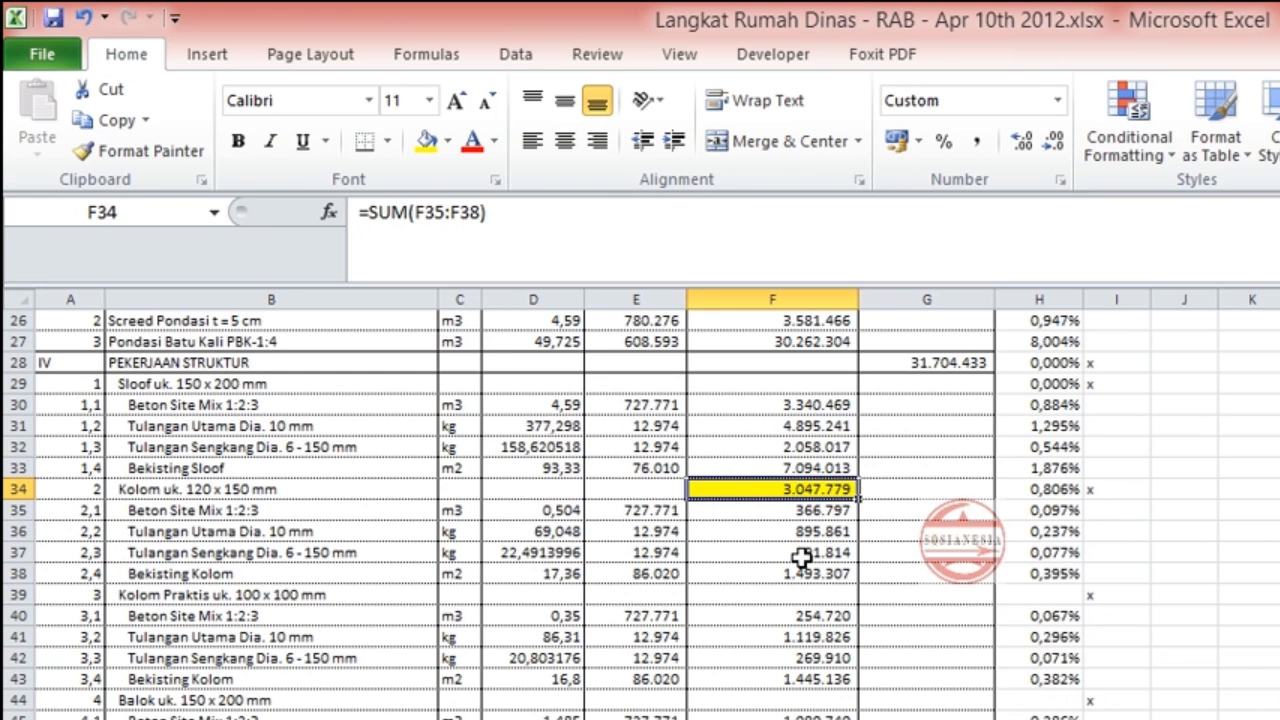
left_click_drag(810, 512, 820, 571)
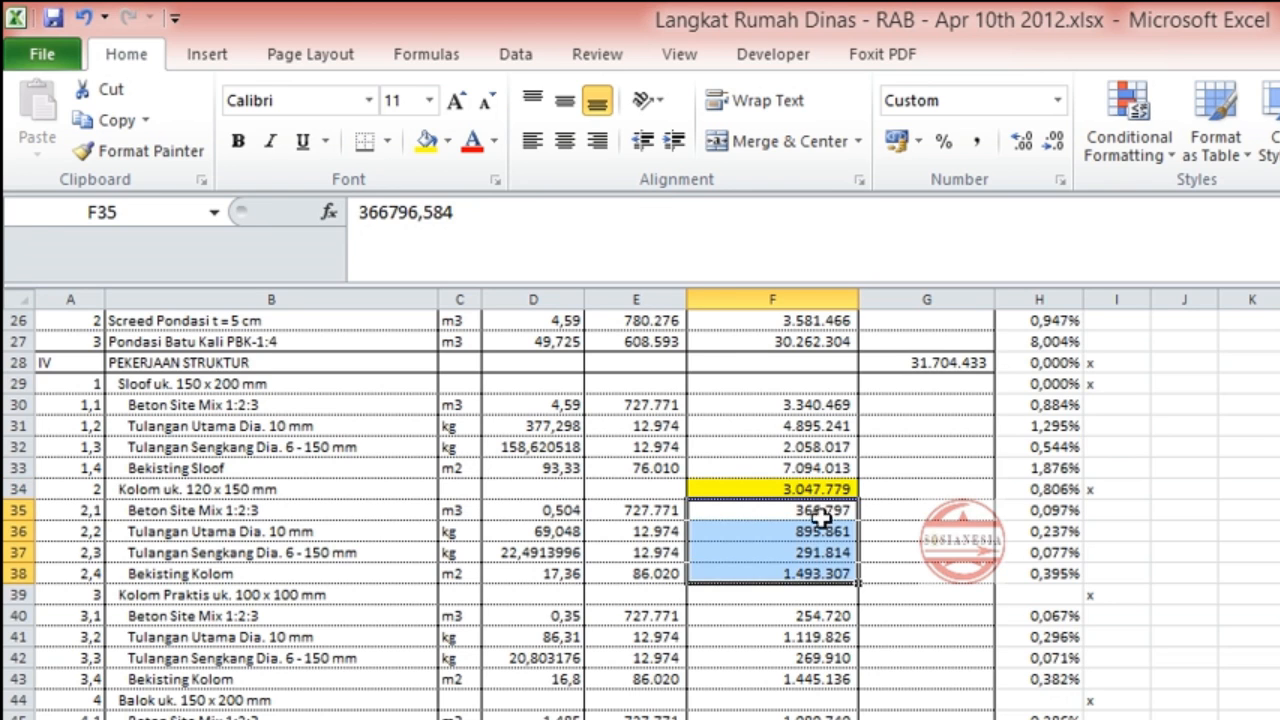
left_click(820, 489)
left_click(680, 250)
key("Escape")
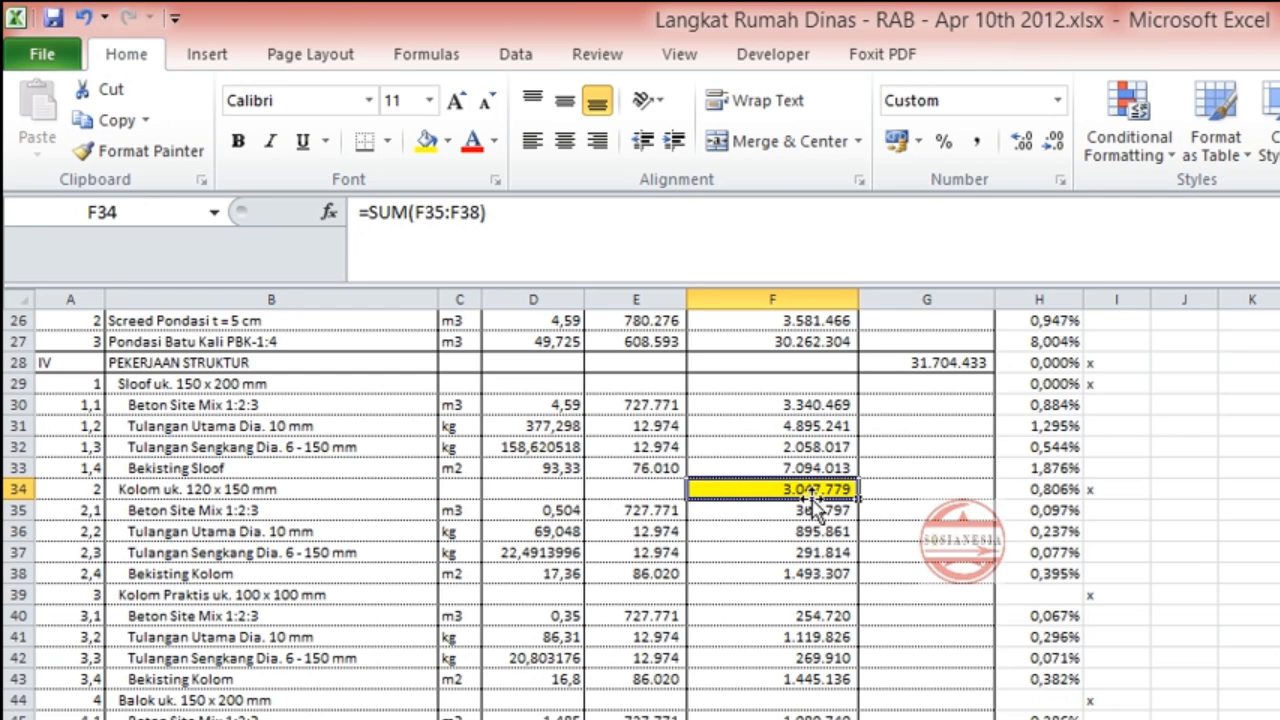
left_click(1065, 487)
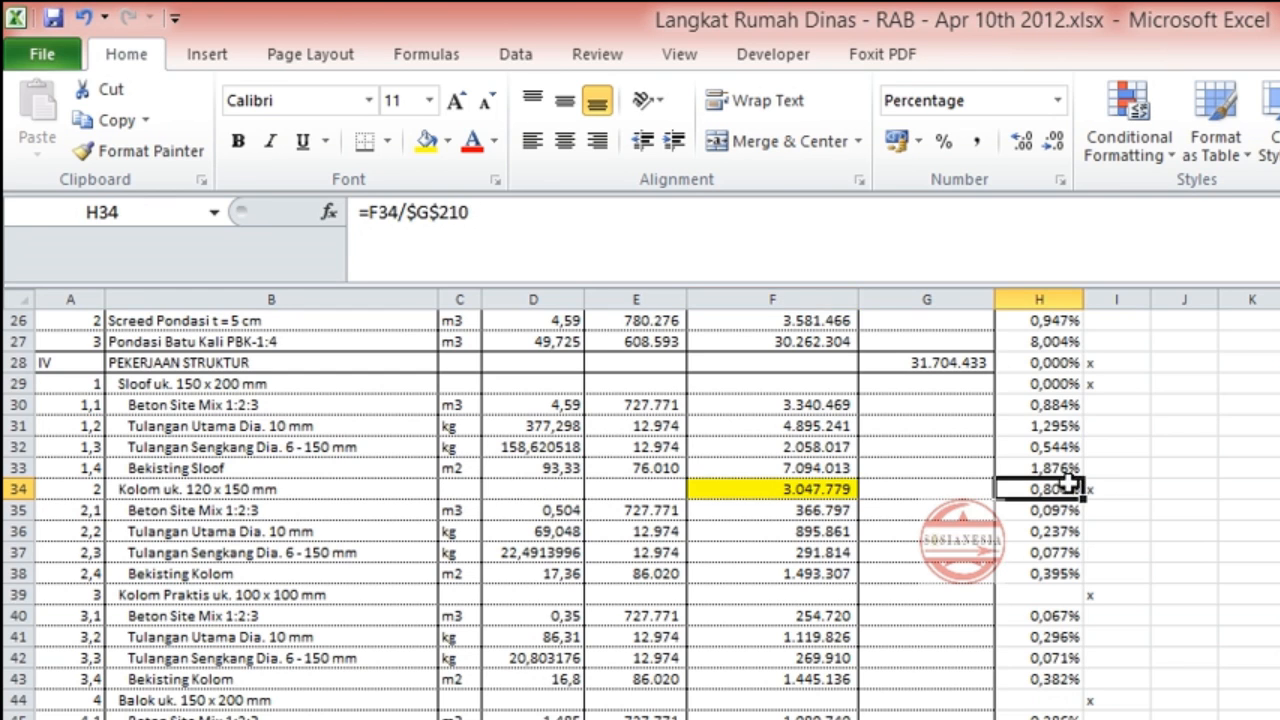
Clear the subtotal formula from F34 for Kolom uk. 120 x 150 mm and remove its yellow fill.
left_click(798, 492)
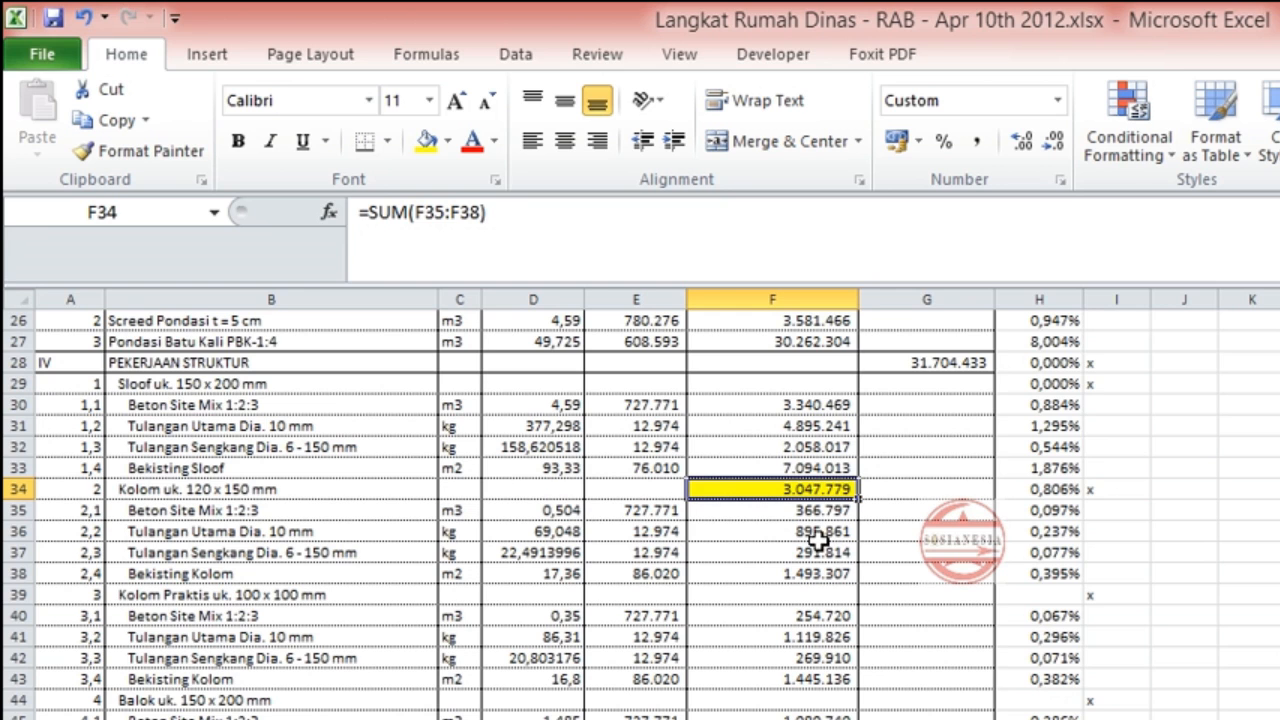
key("Delete")
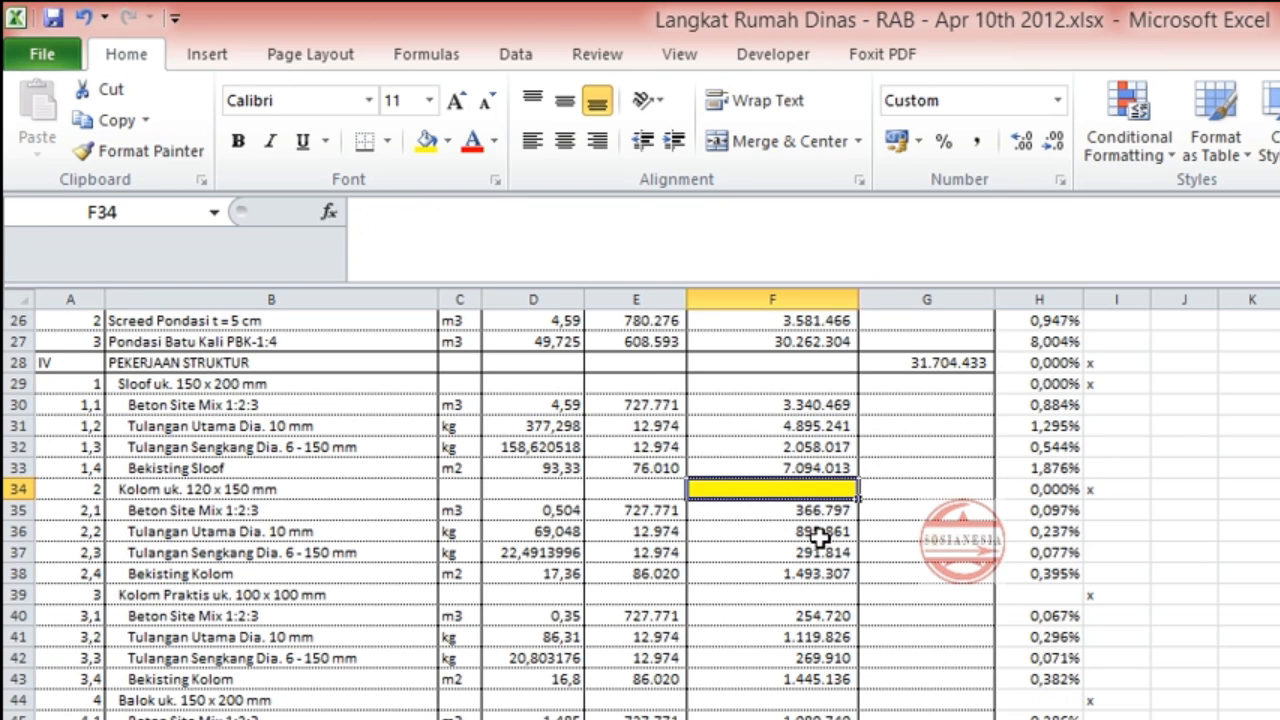
left_click(449, 143)
left_click(282, 373)
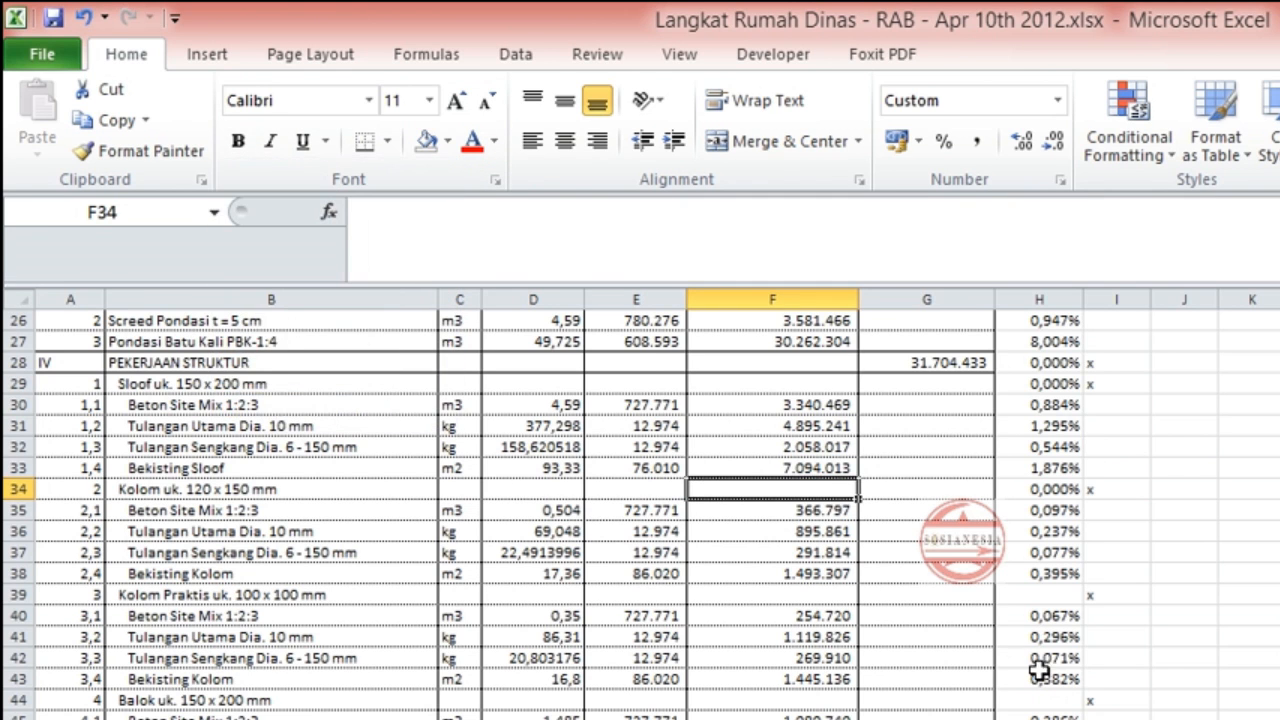
Check the total percentage in H8 above the % Pekerjaan column.
scroll(1040, 672, "up", 8)
left_click(1062, 455)
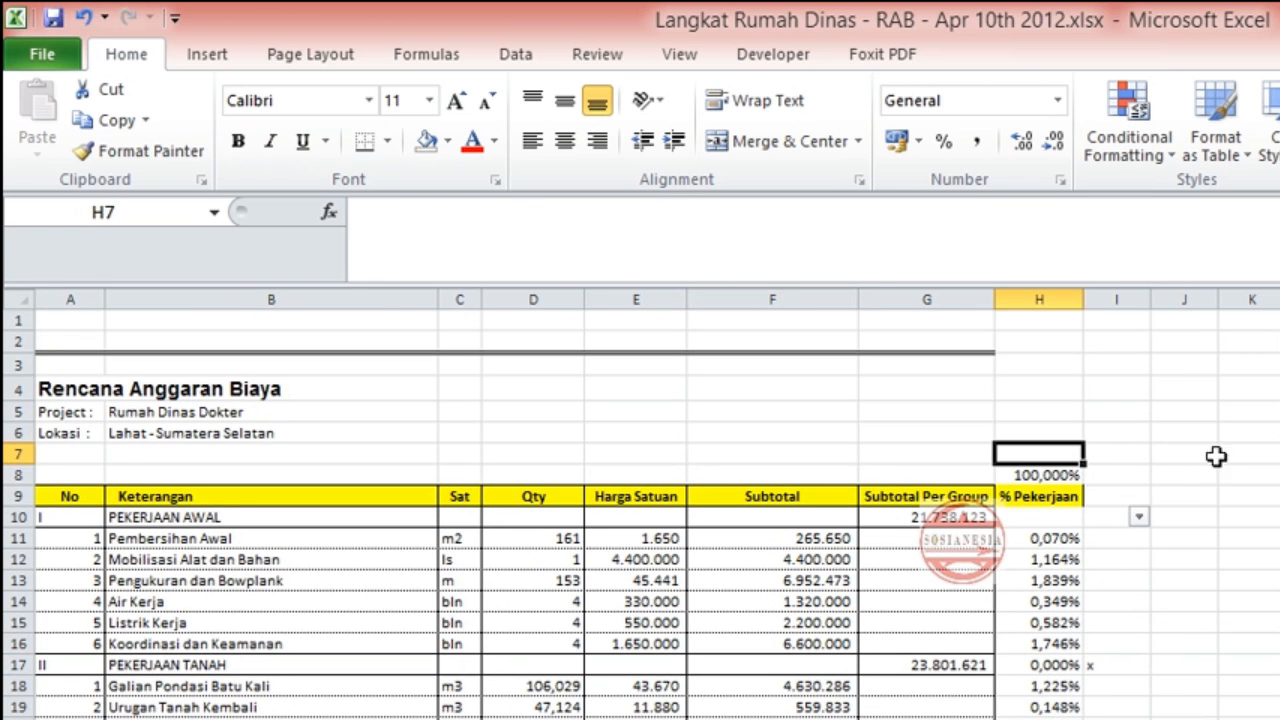
left_click(1075, 474)
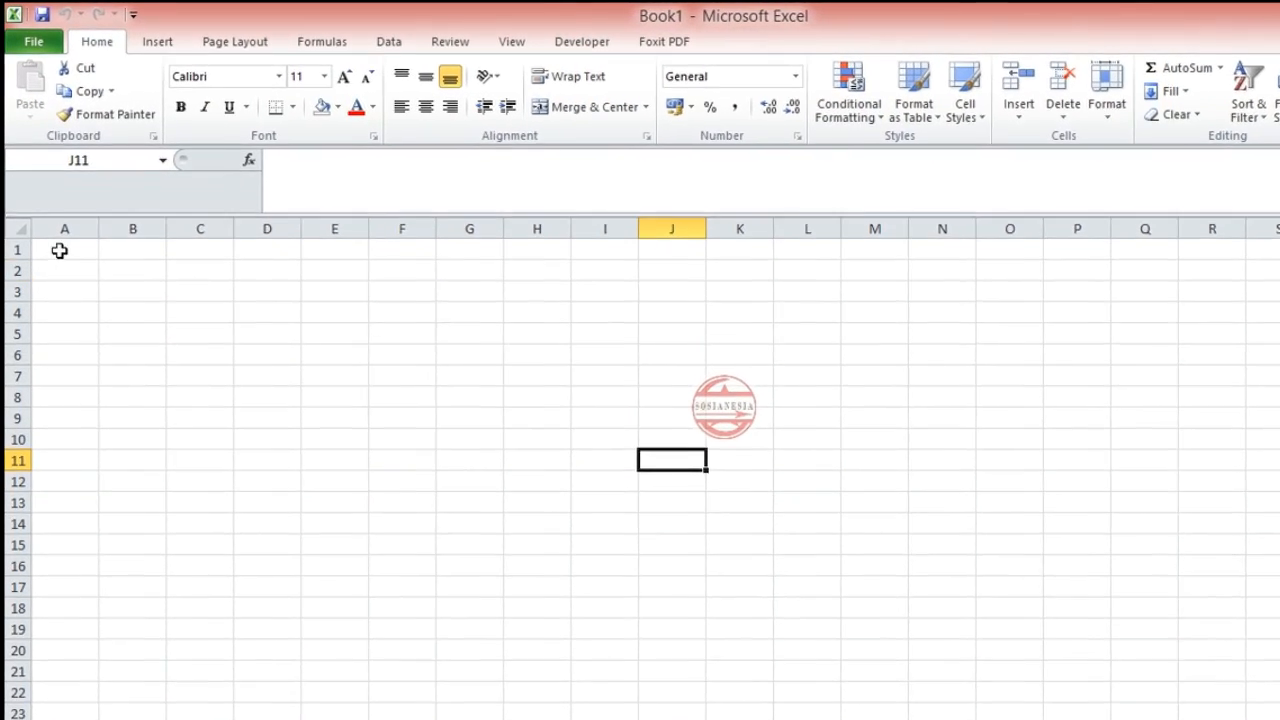
Open the Macro Settings of the Trust Center from the blank workbook Book1.
left_click(51, 222)
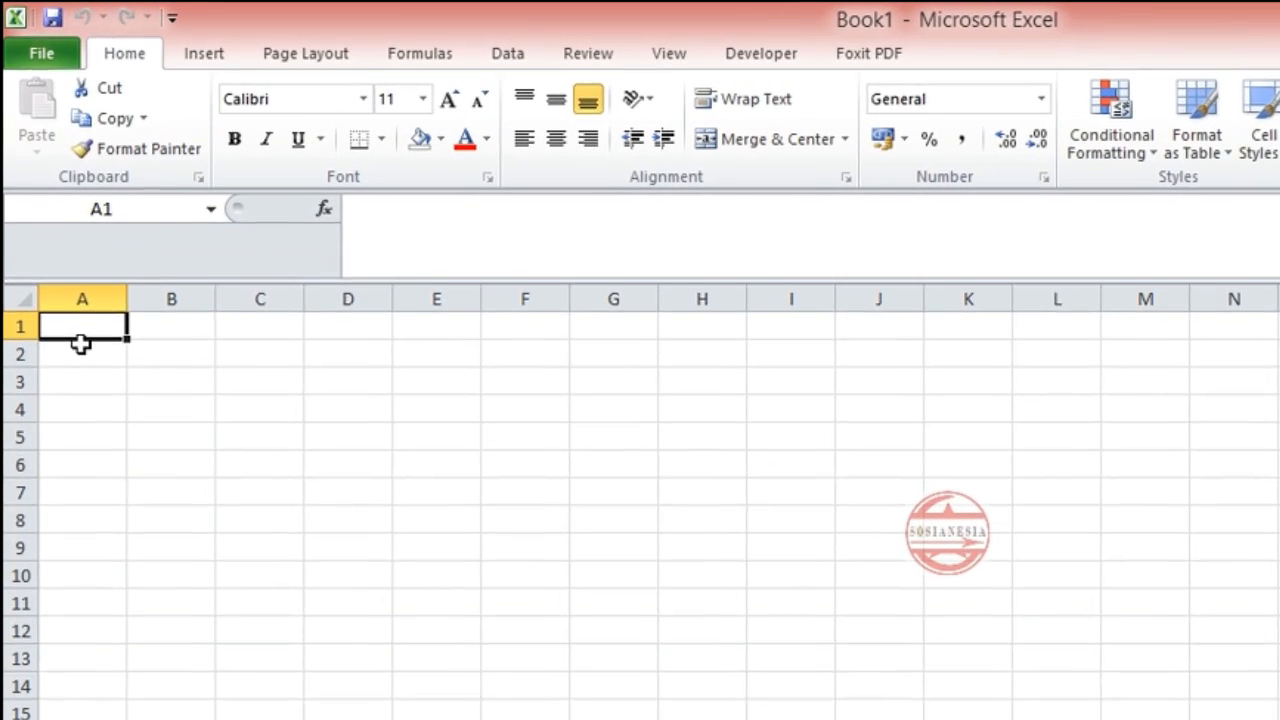
left_click(57, 64)
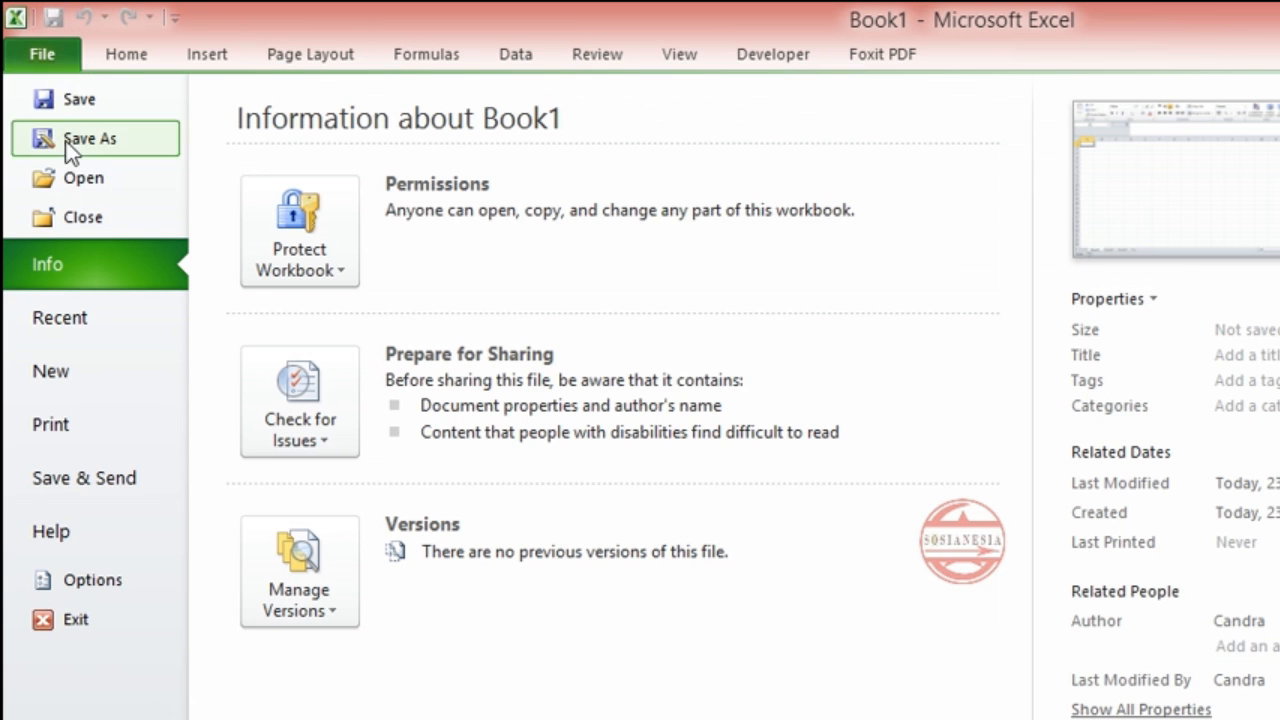
left_click(99, 586)
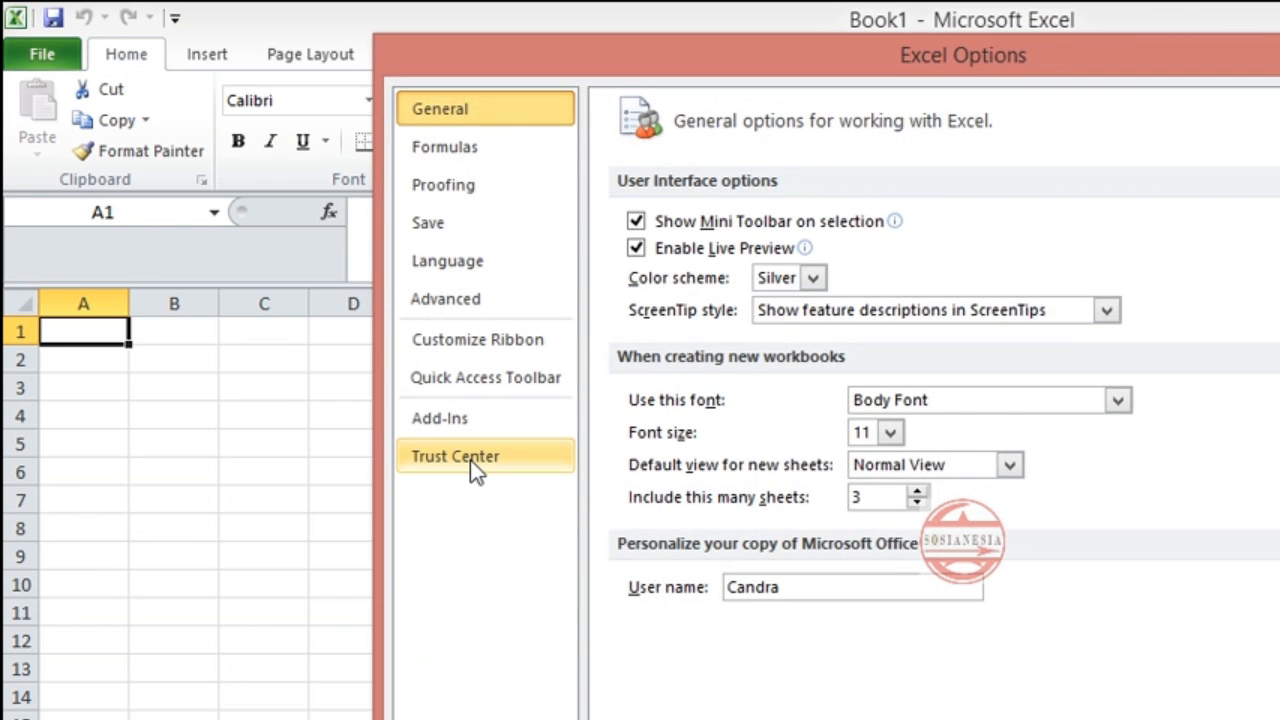
left_click(470, 460)
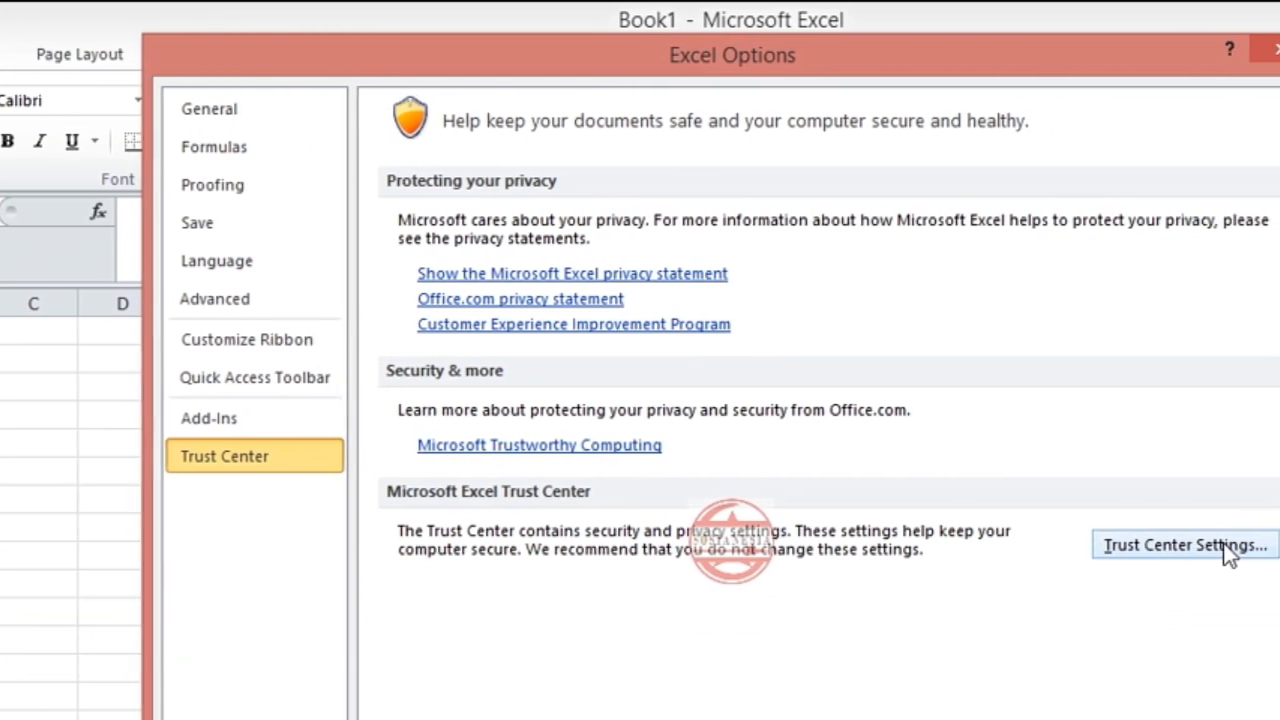
left_click(1260, 545)
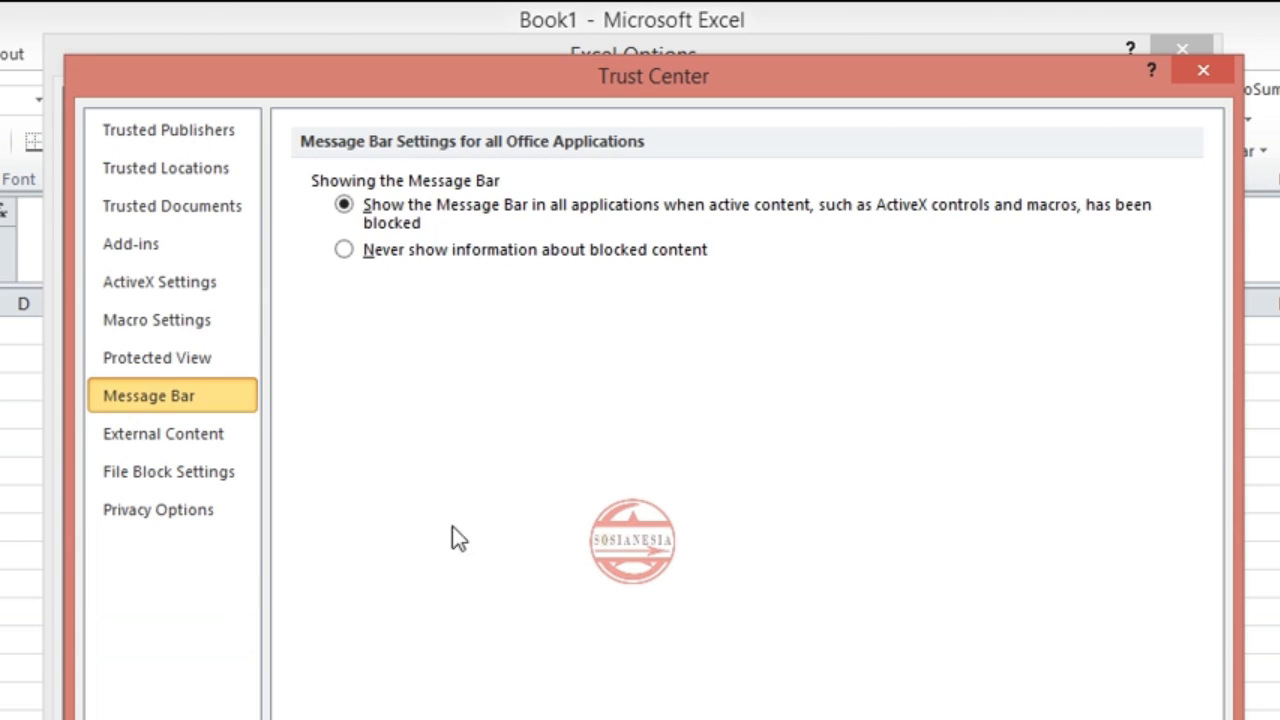
left_click(169, 326)
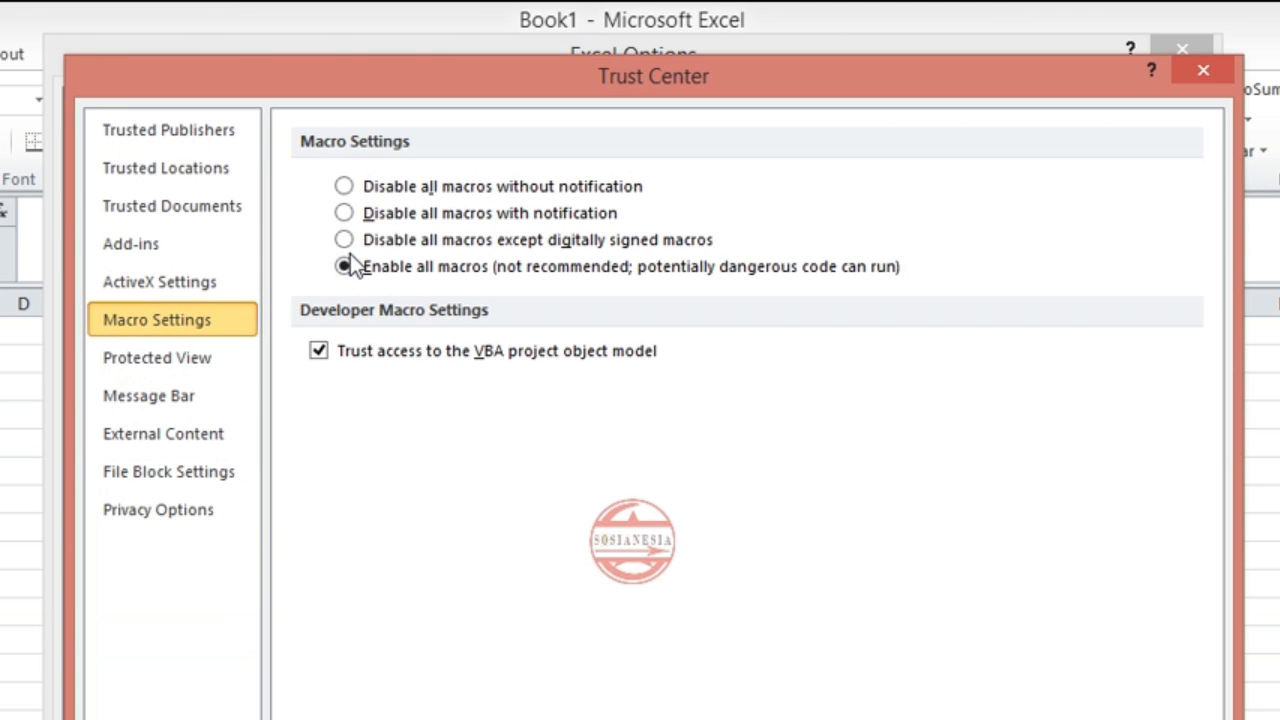
Set macro security to enable all macros, keep access to the VBA project object model trusted, and apply the options.
left_click(343, 187)
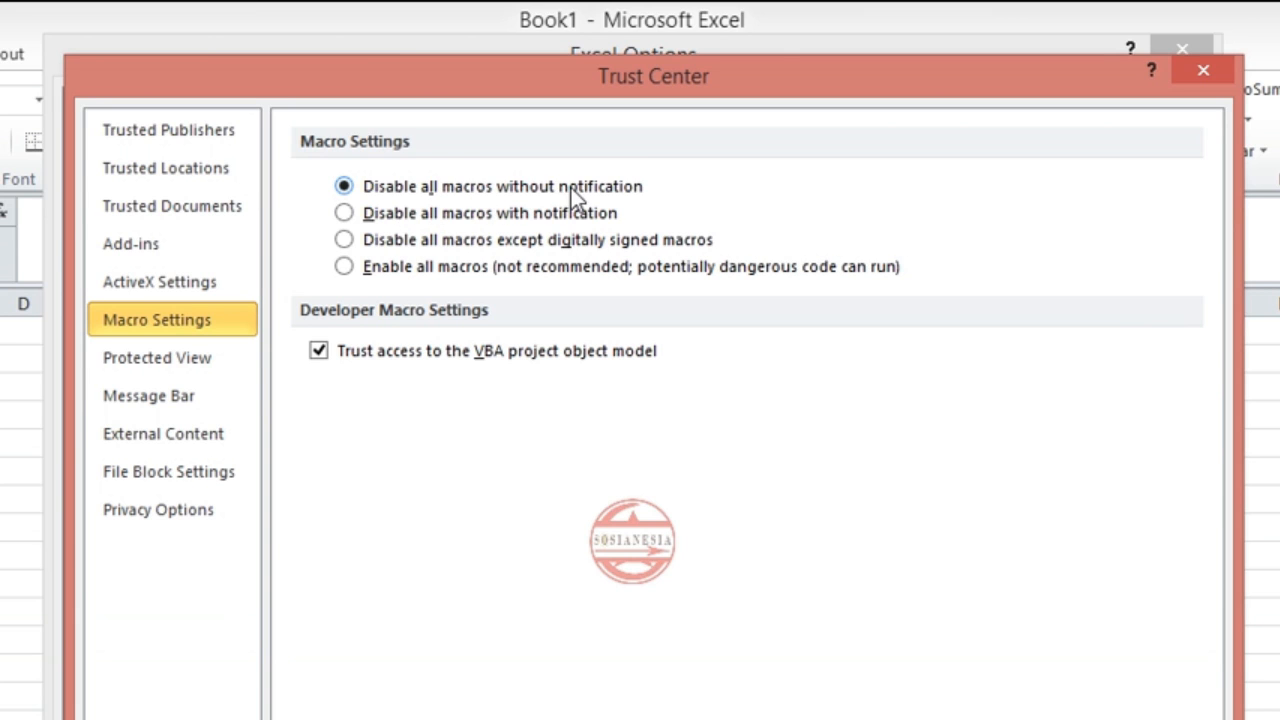
left_click(345, 267)
left_click(325, 344)
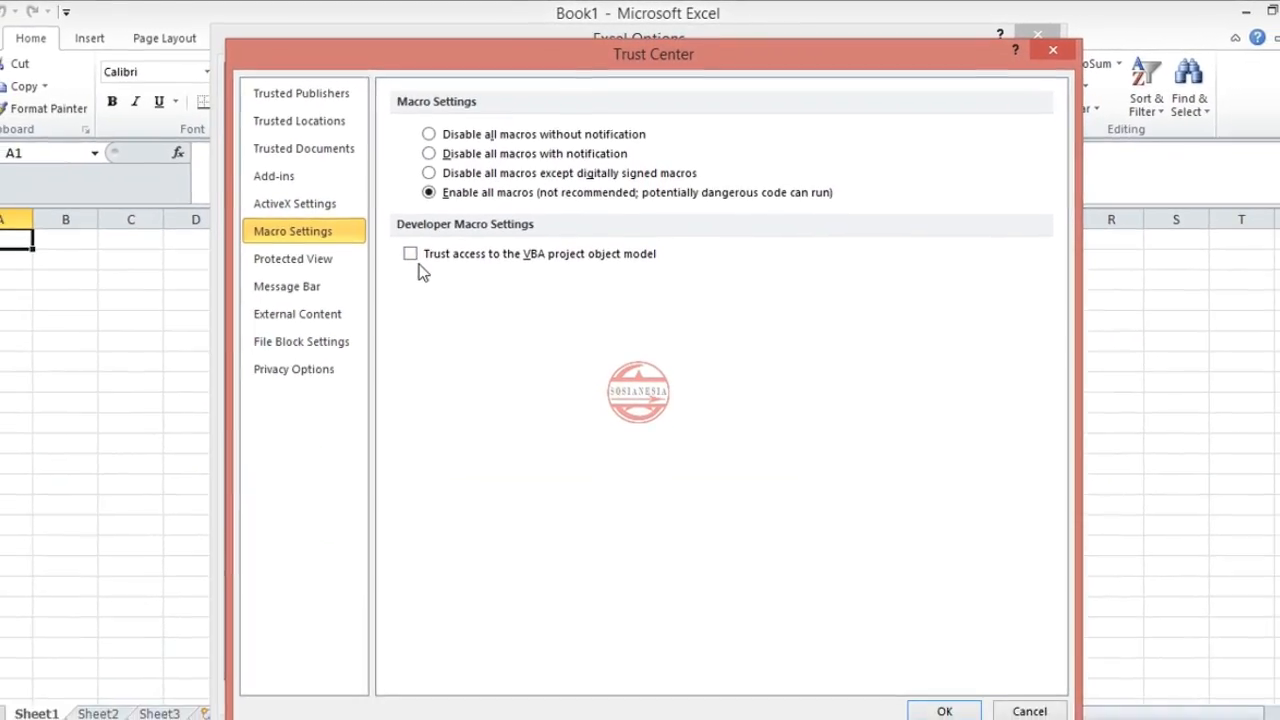
left_click(421, 268)
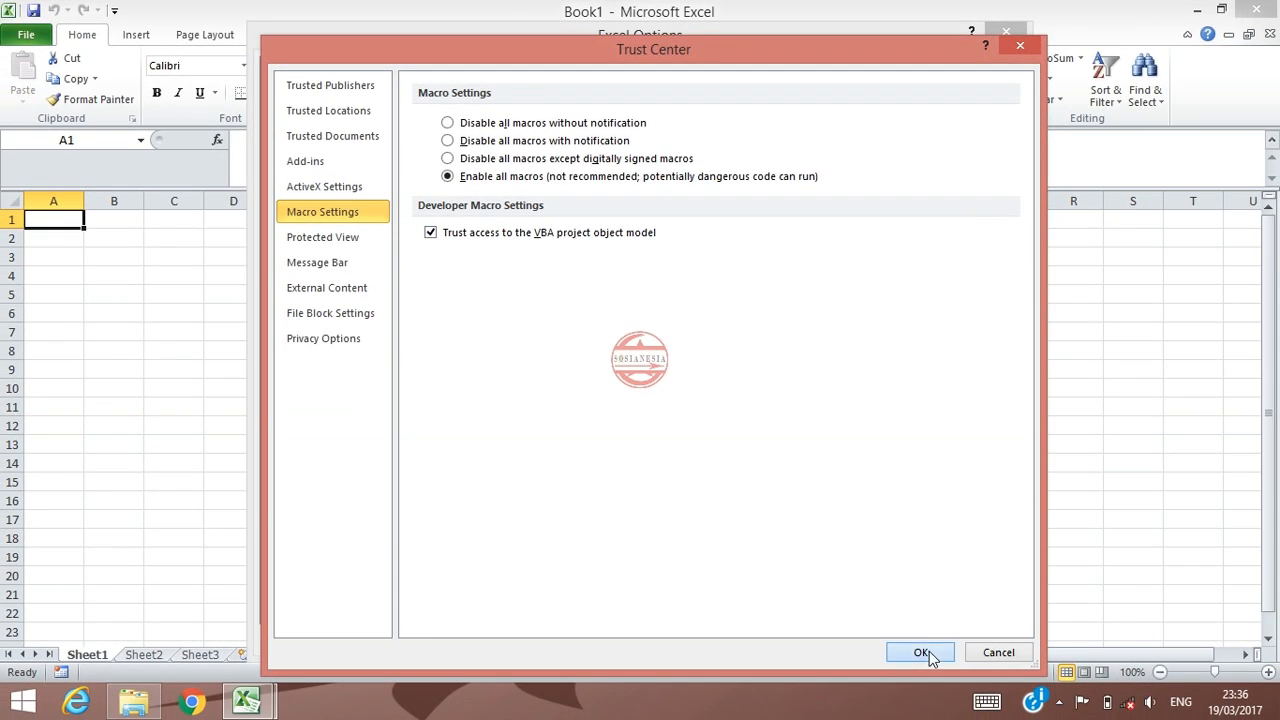
left_click(921, 652)
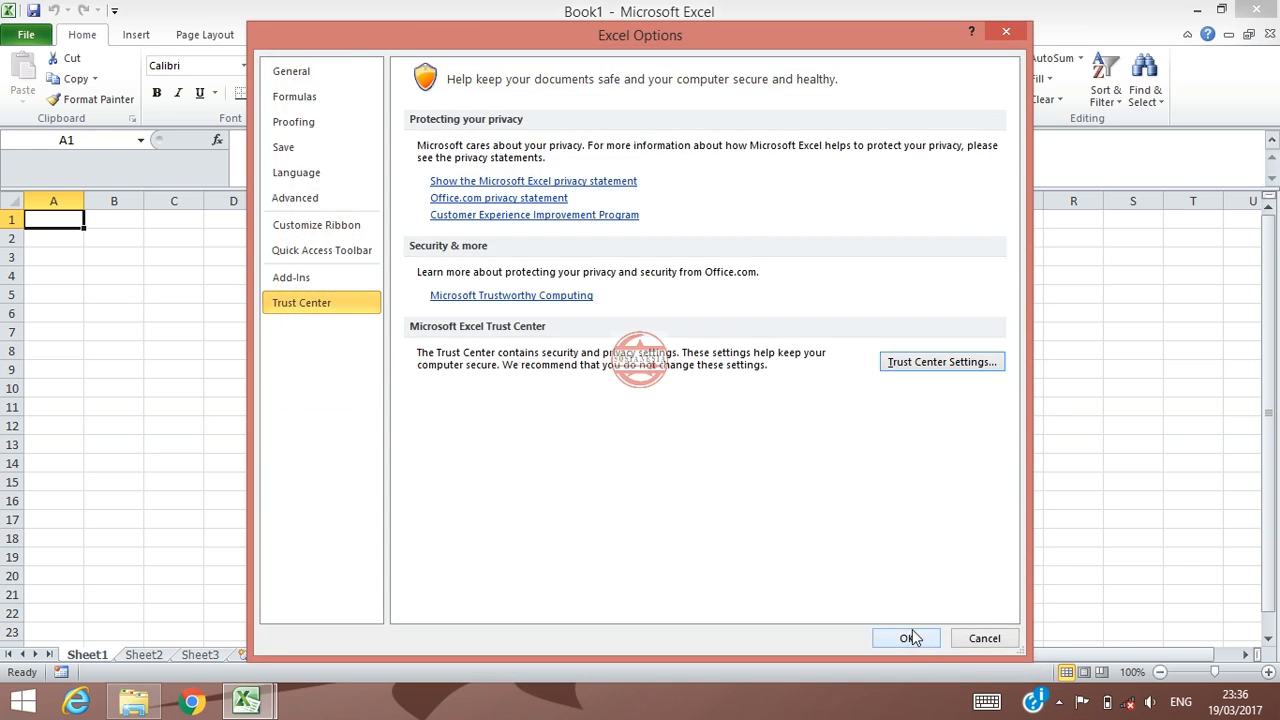
left_click(908, 638)
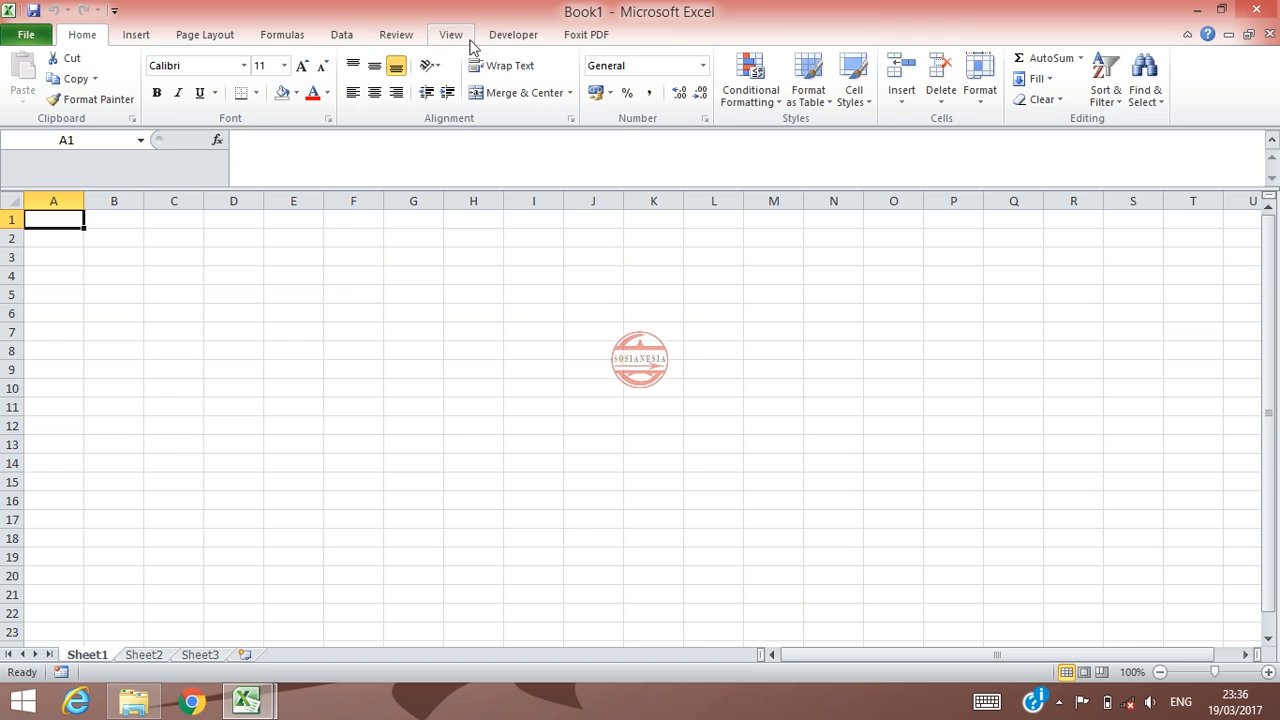
Make sure Developer is enabled among the main tabs in the ribbon customization options and apply them.
left_click(517, 37)
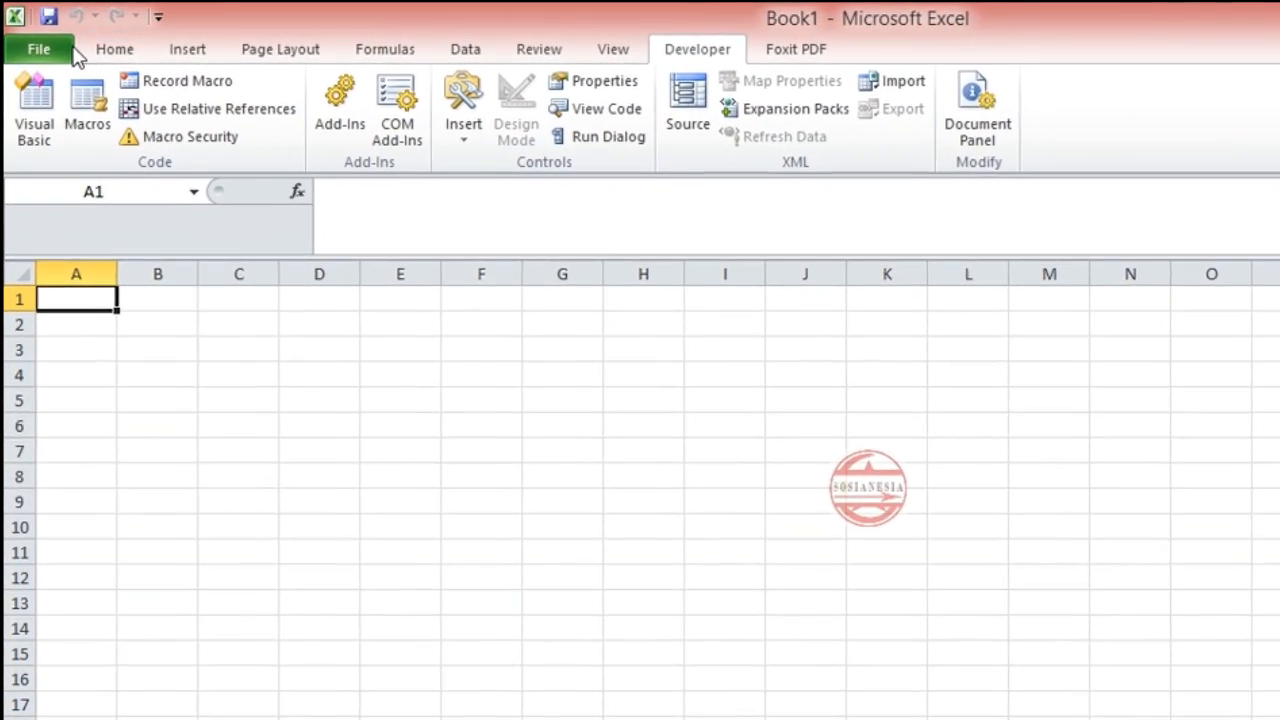
left_click(56, 54)
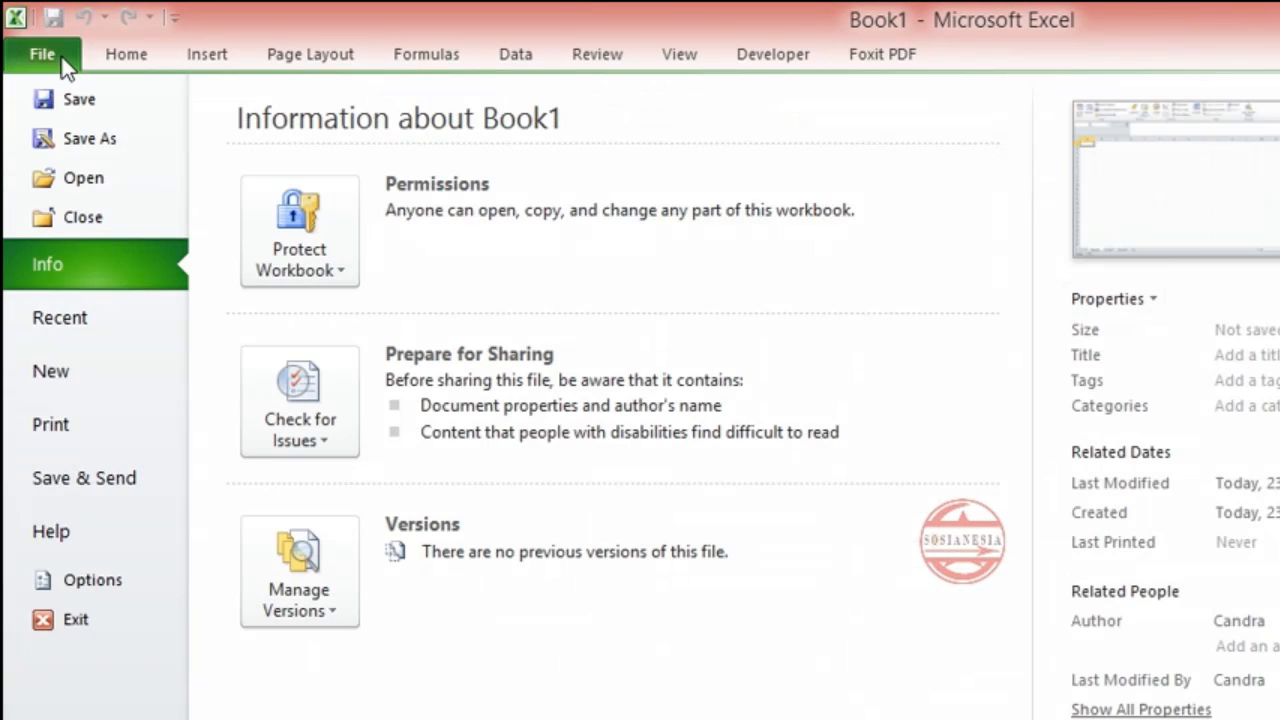
left_click(104, 578)
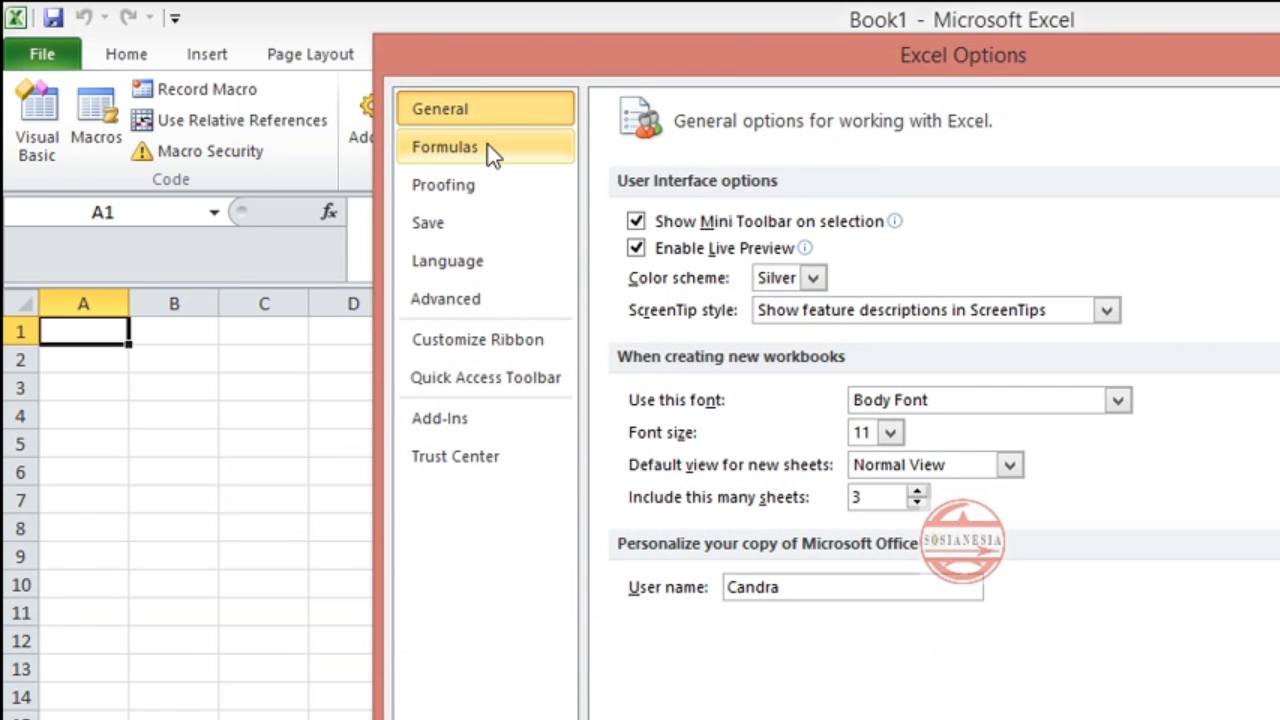
left_click(490, 342)
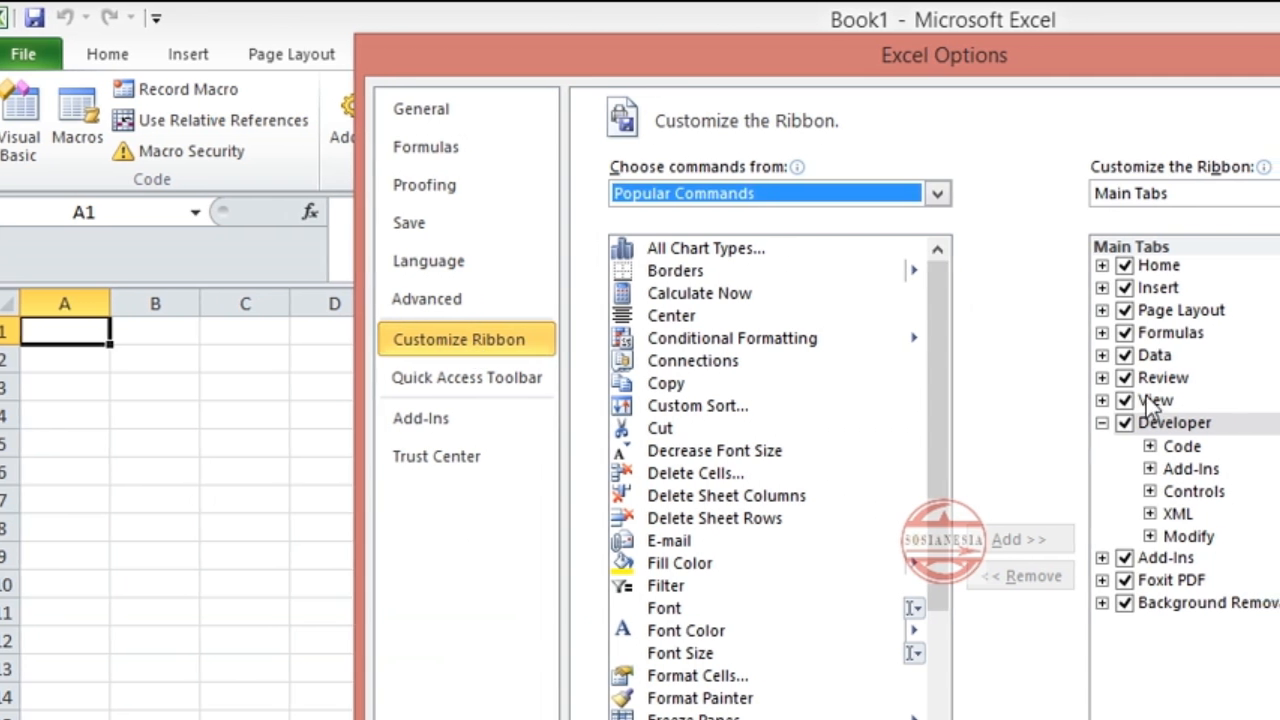
left_click(1143, 422)
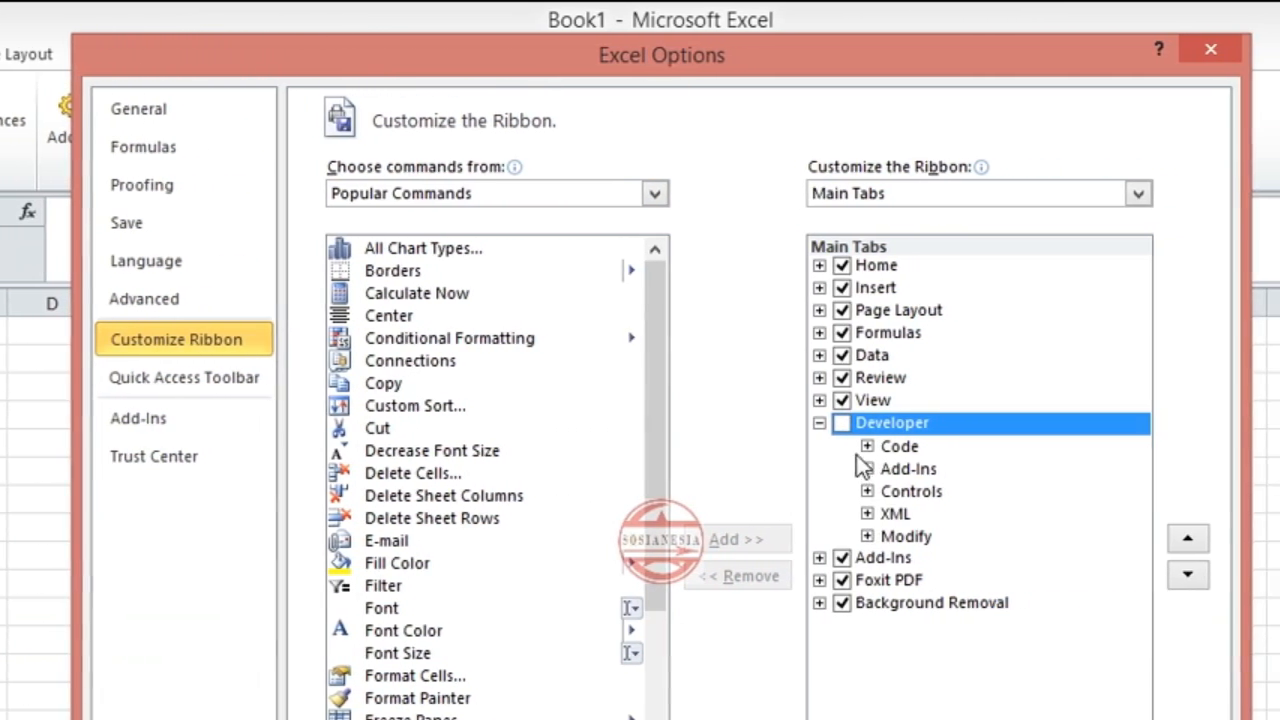
left_click(917, 422)
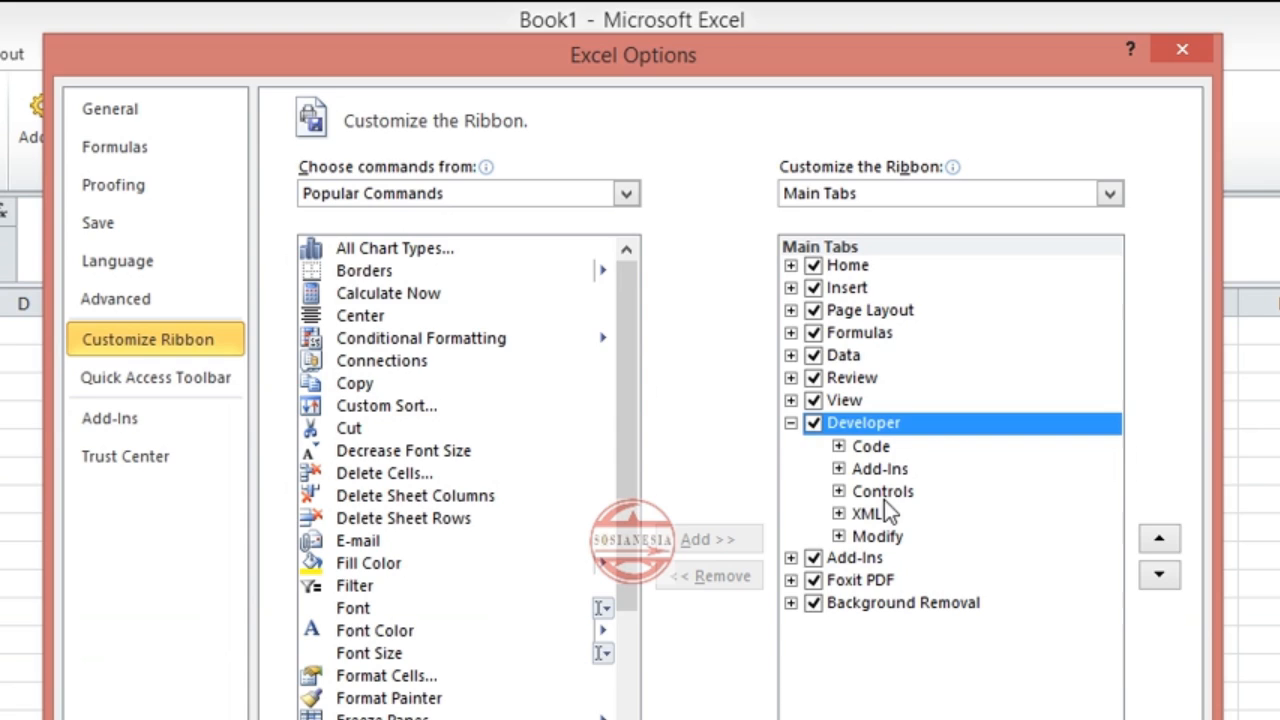
left_click(1040, 719)
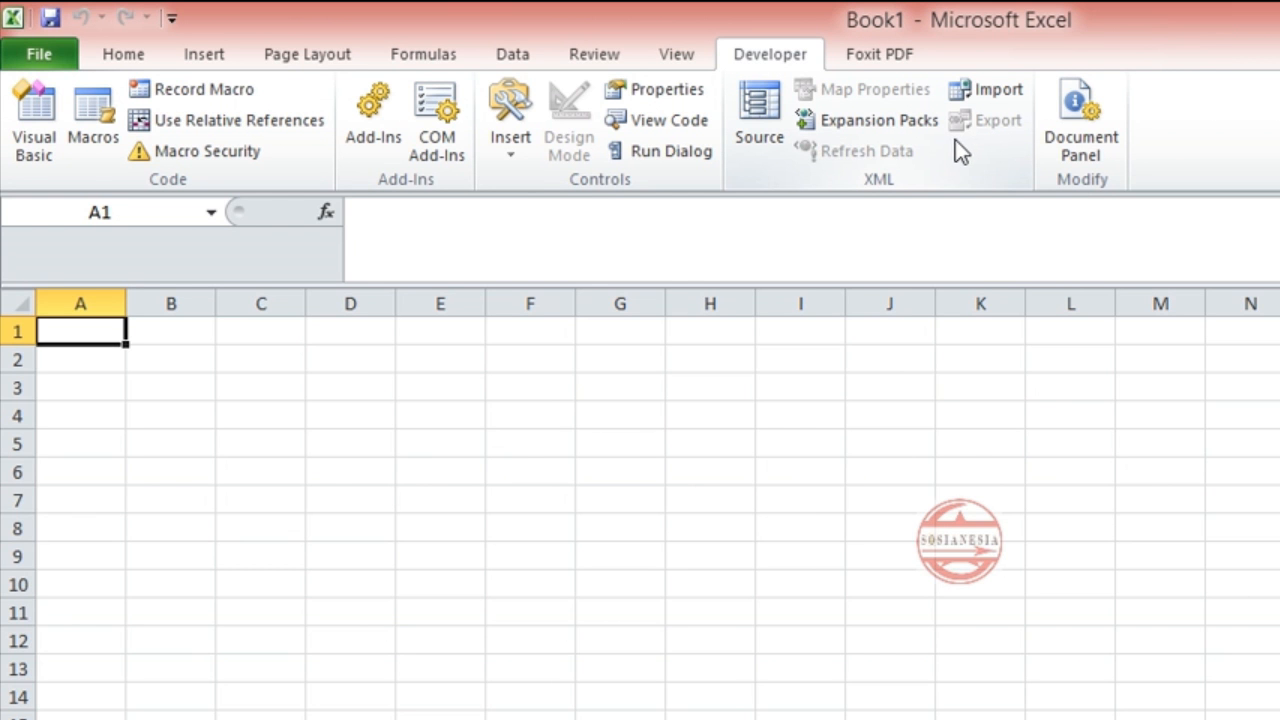
Start recording a macro named Macro1, stored in This Workbook, with cell A1 selected.
left_click(800, 331)
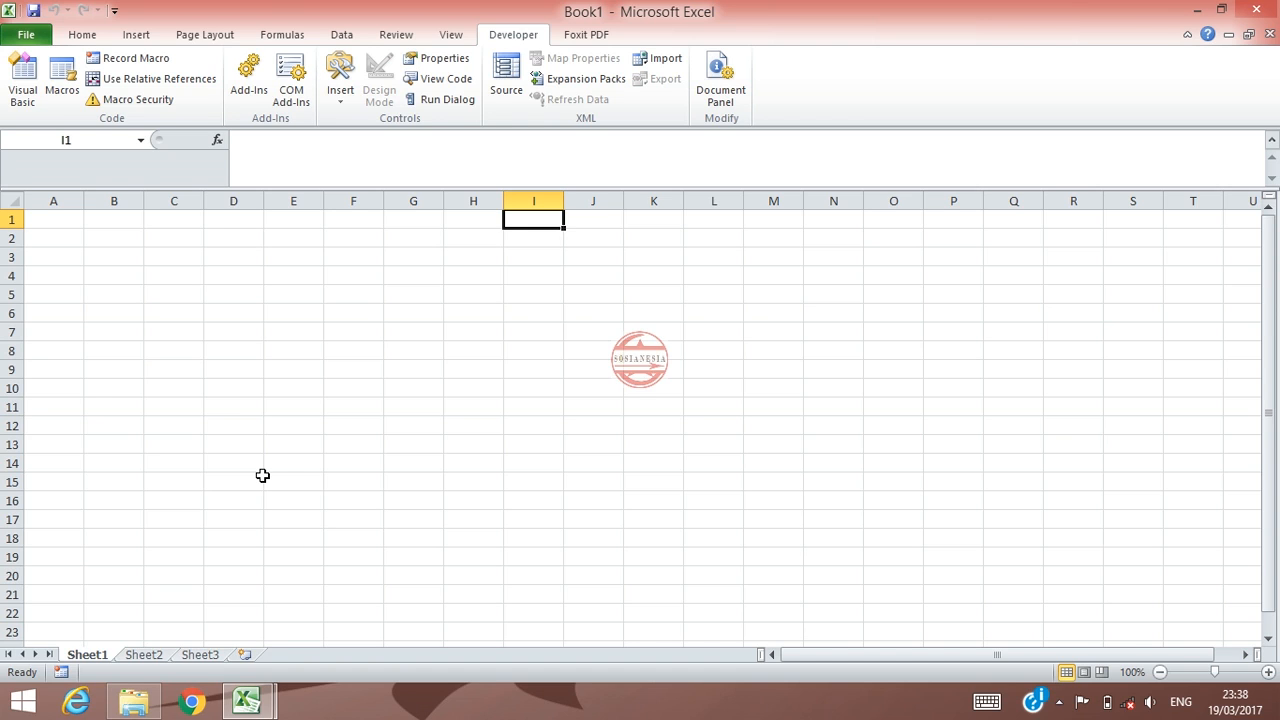
left_click(61, 226)
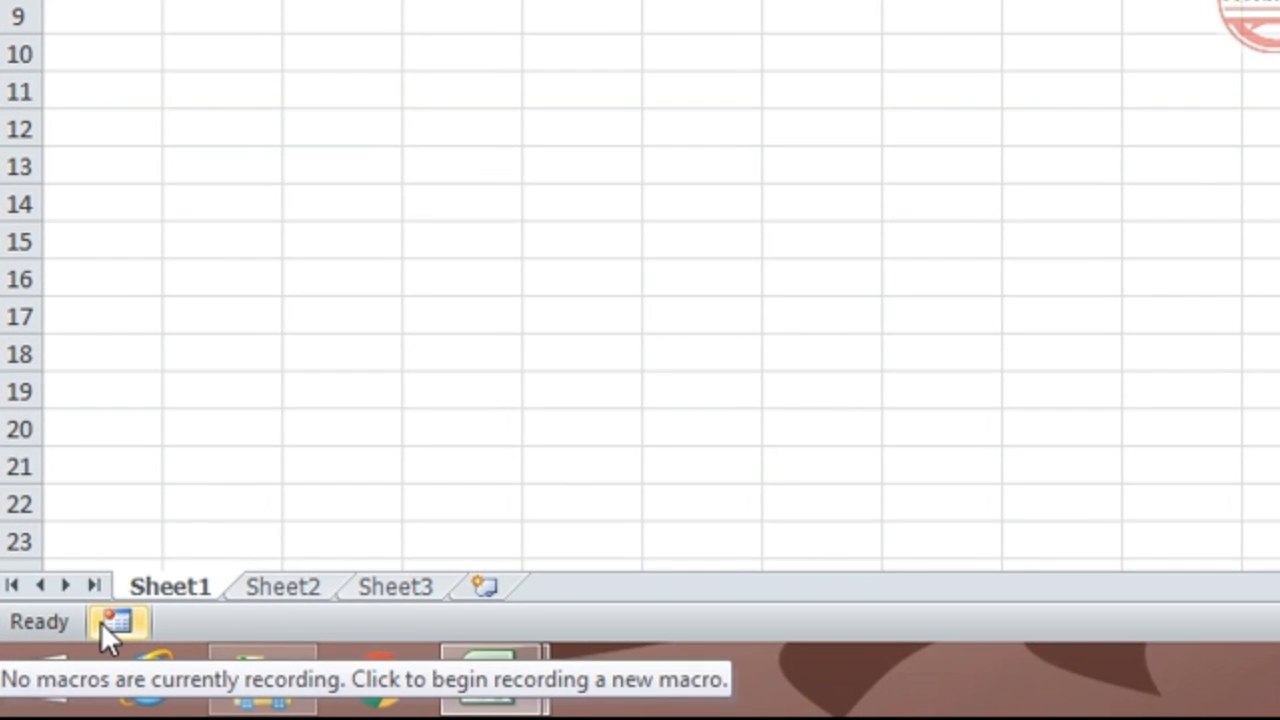
left_click(110, 621)
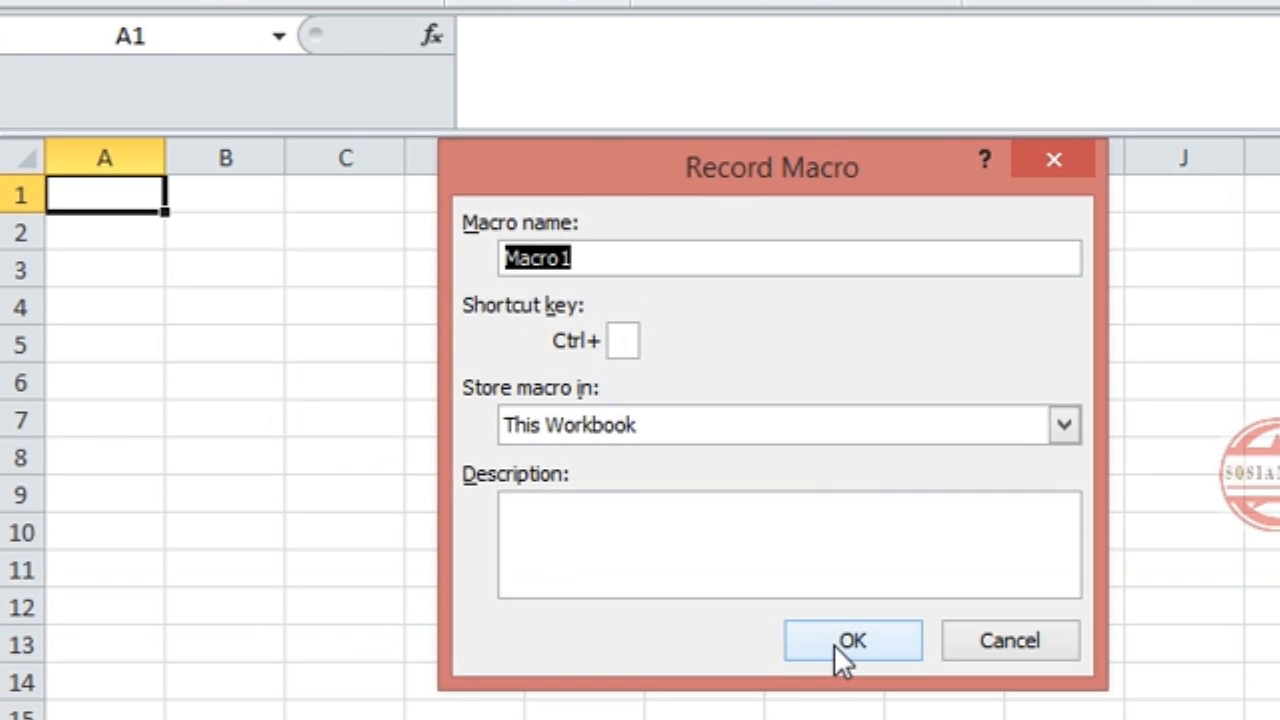
left_click(835, 645)
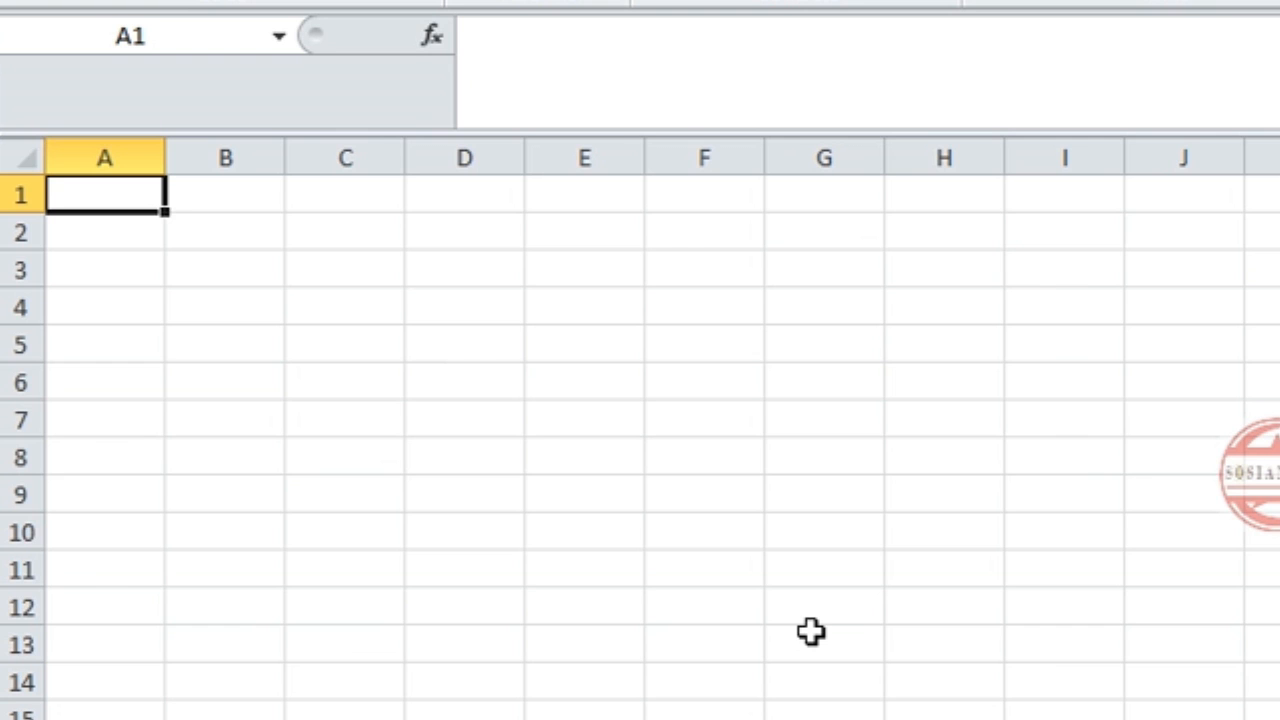
Enter 1 and 2 in cells A1:A2 and 3 and 4 in cells B1:B2, ending with cell D4 selected.
type("1")
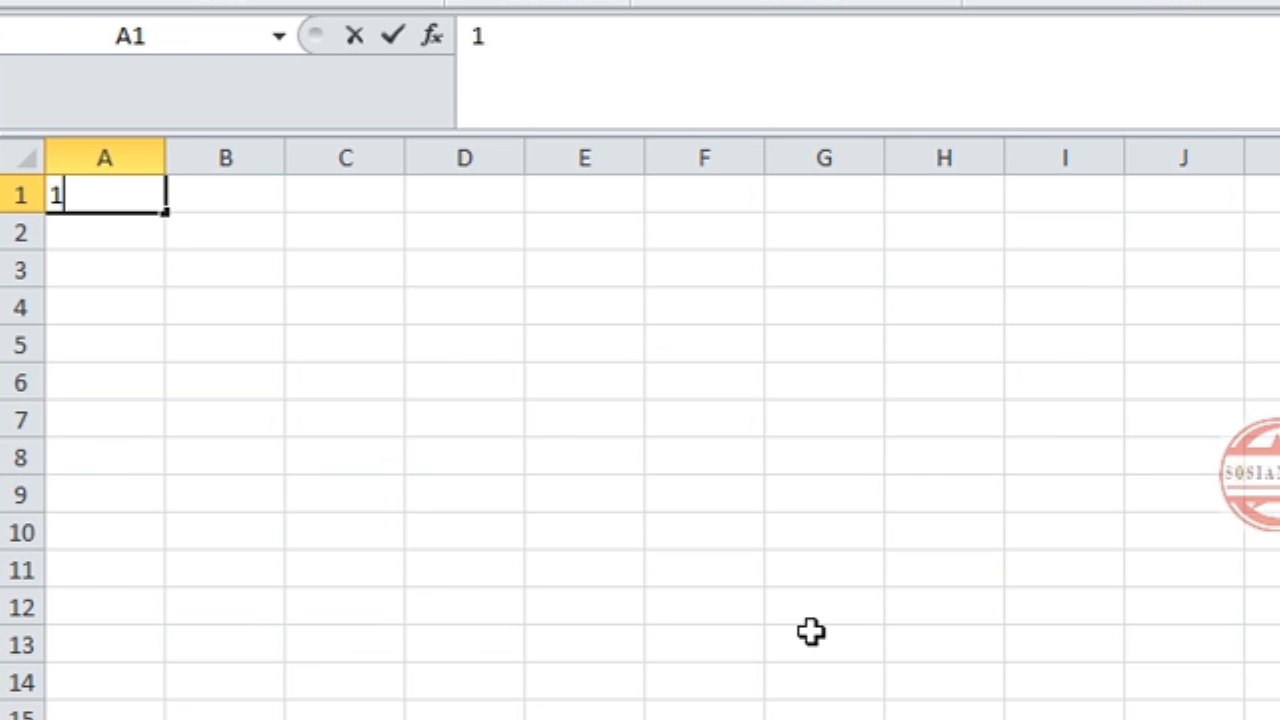
key("Return")
type("2")
key("Return")
left_click(263, 197)
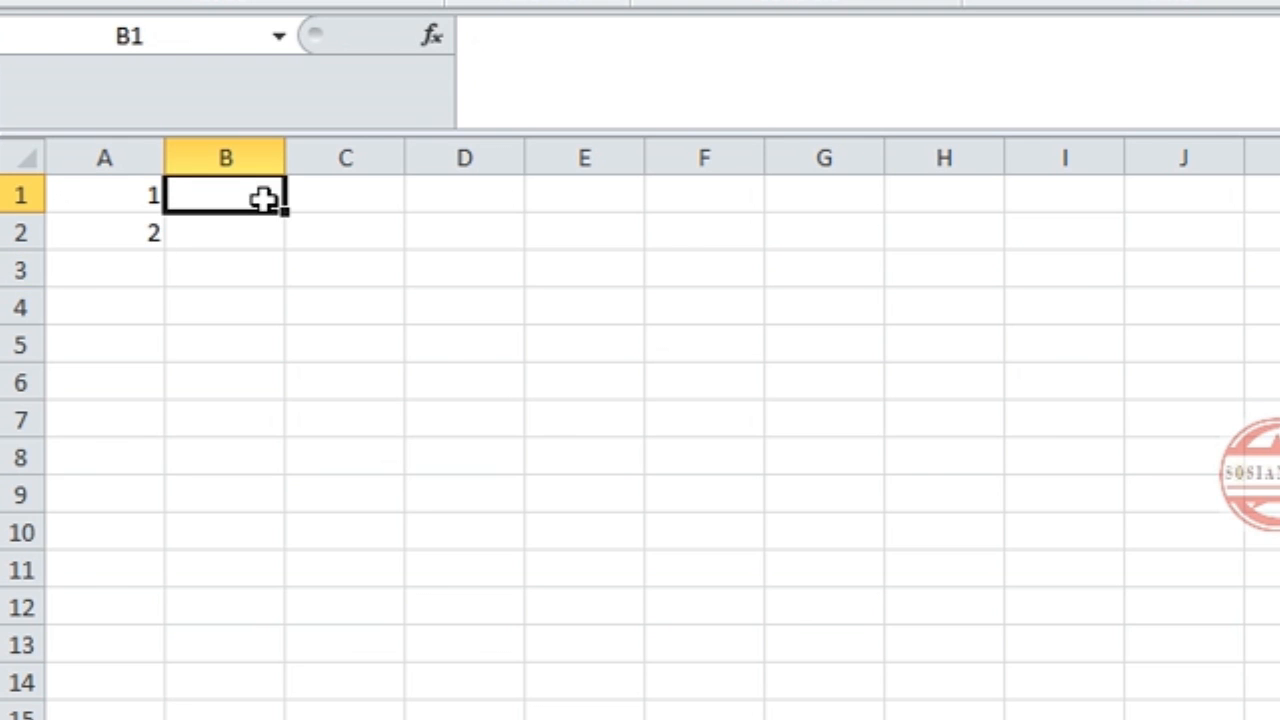
type("3")
left_click(243, 231)
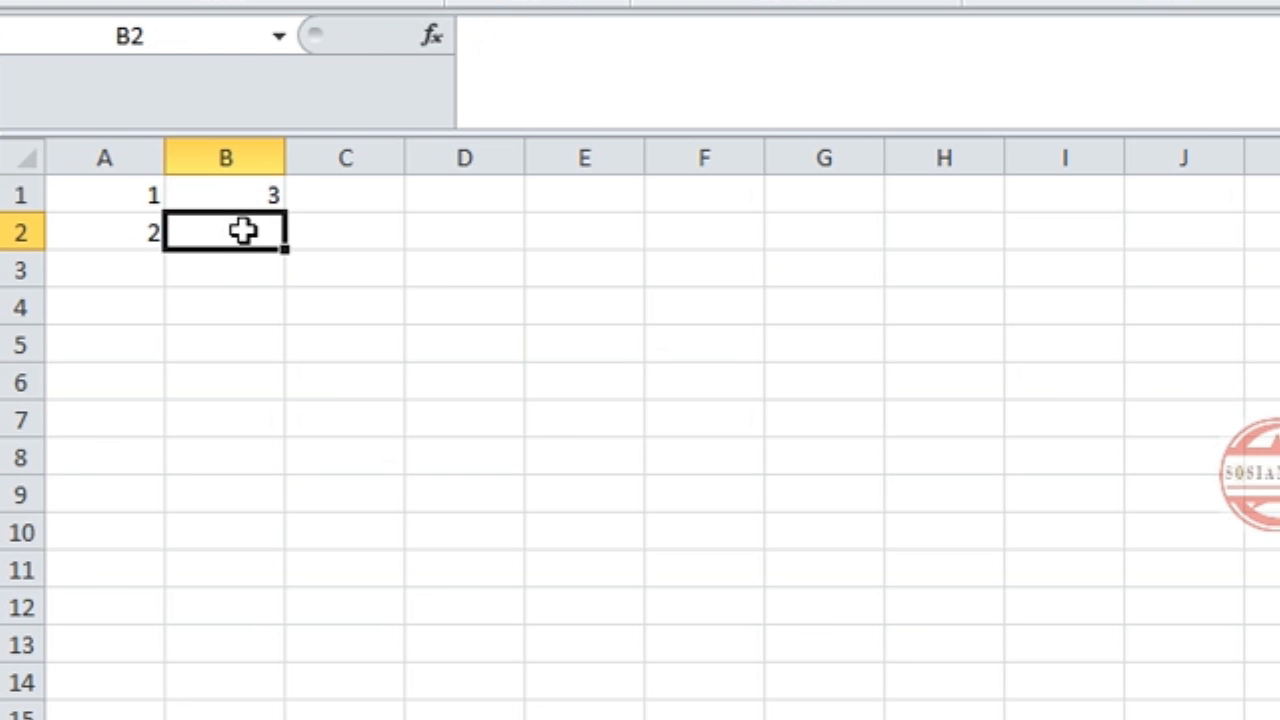
type("4")
left_click(416, 300)
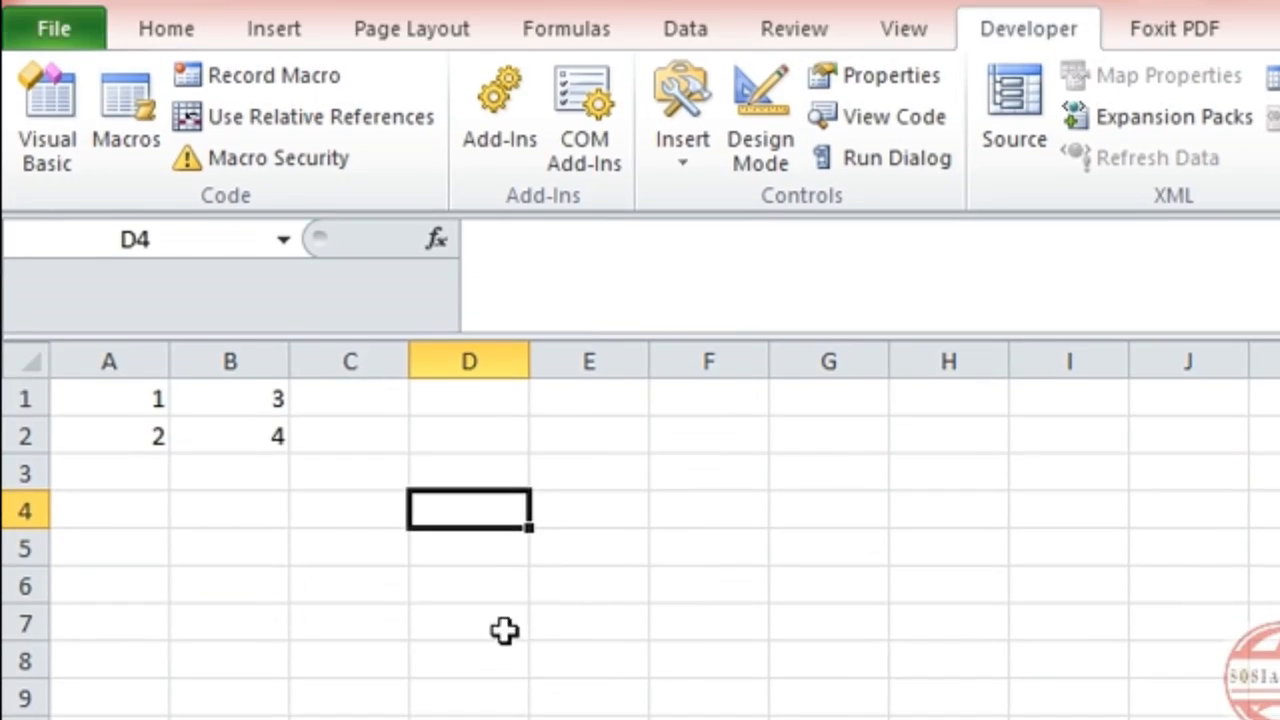
Clear the contents of the range A1:B3.
left_click(503, 280)
left_click_drag(132, 61, 275, 113)
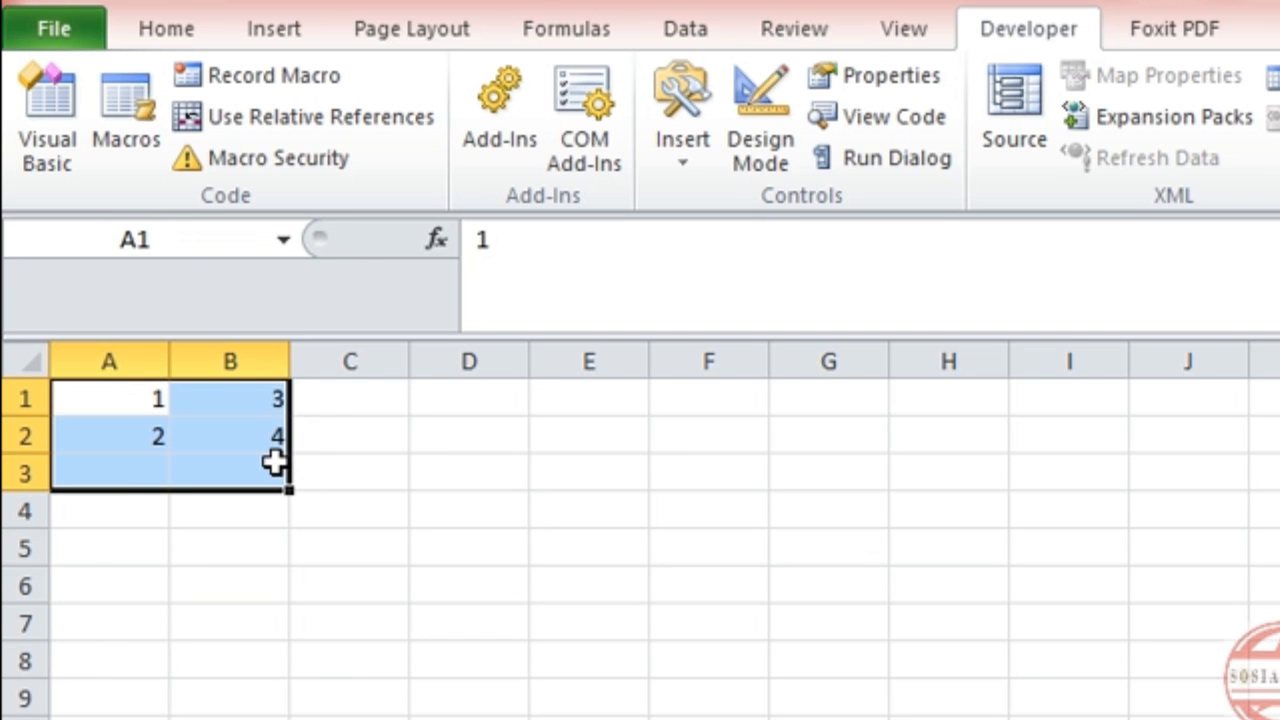
key("Delete")
left_click(378, 514)
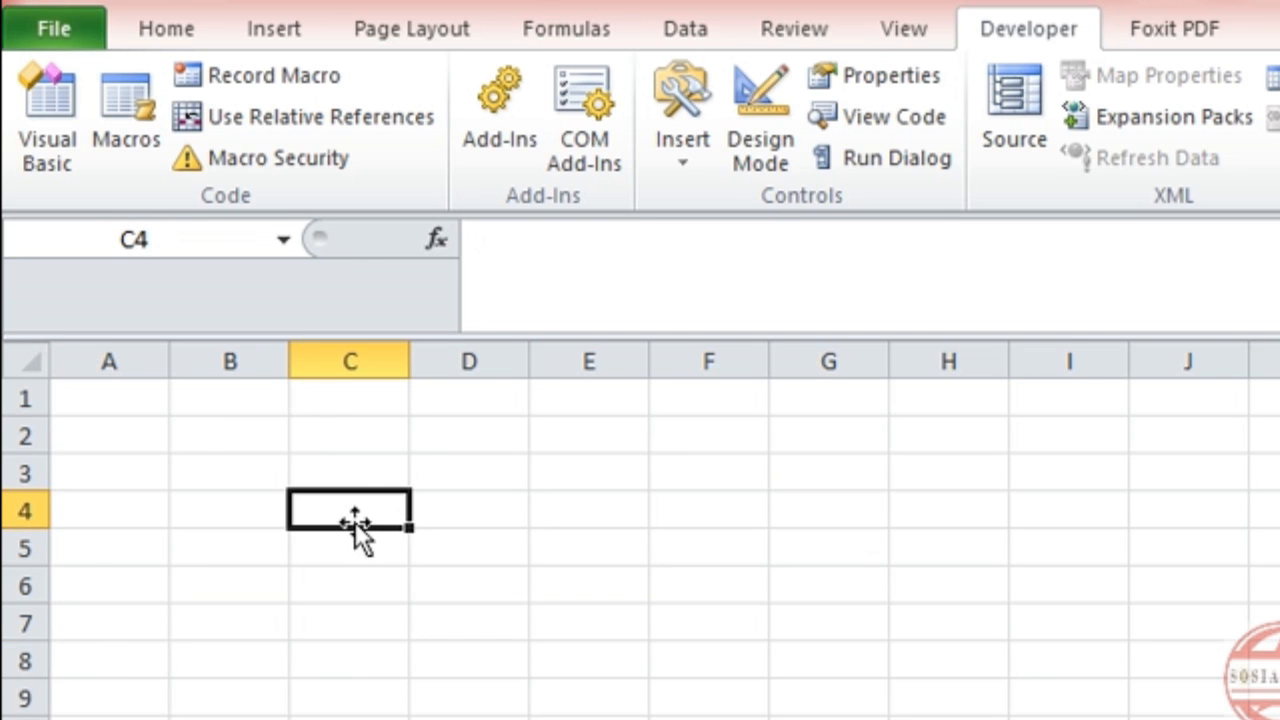
Run Macro1 on the empty sheet, starting from cell A1.
left_click(109, 396)
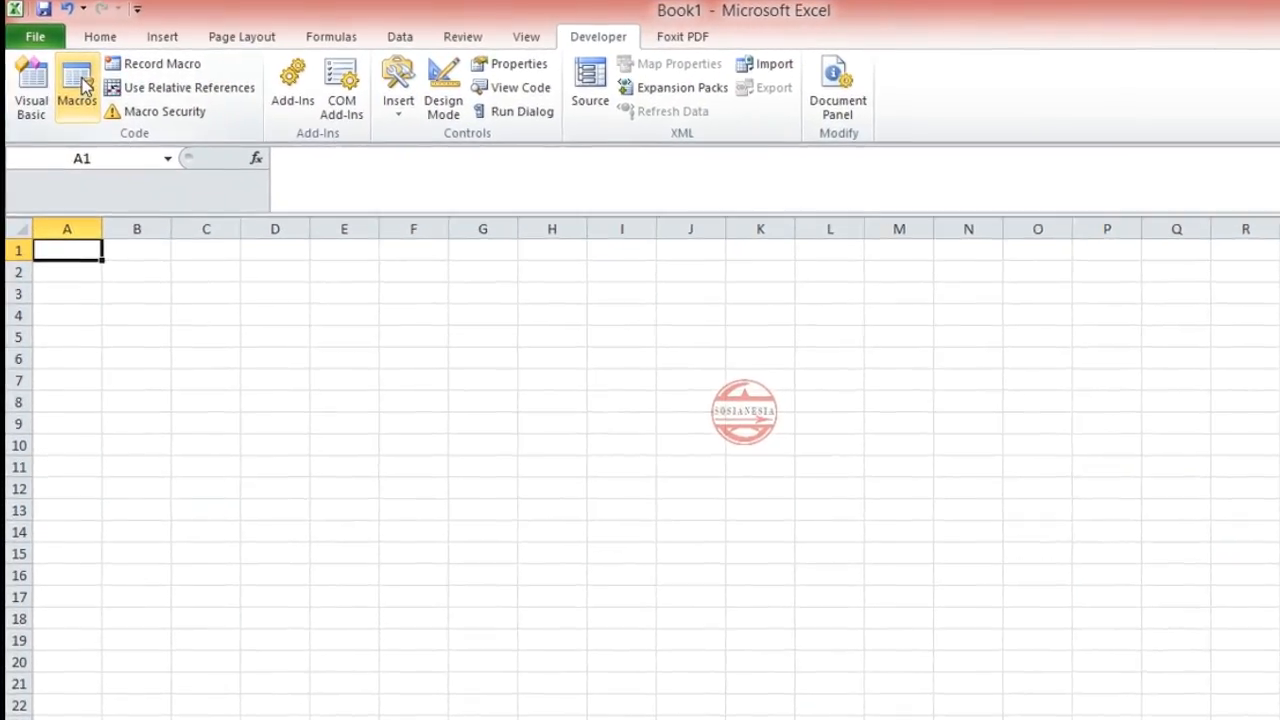
left_click(62, 80)
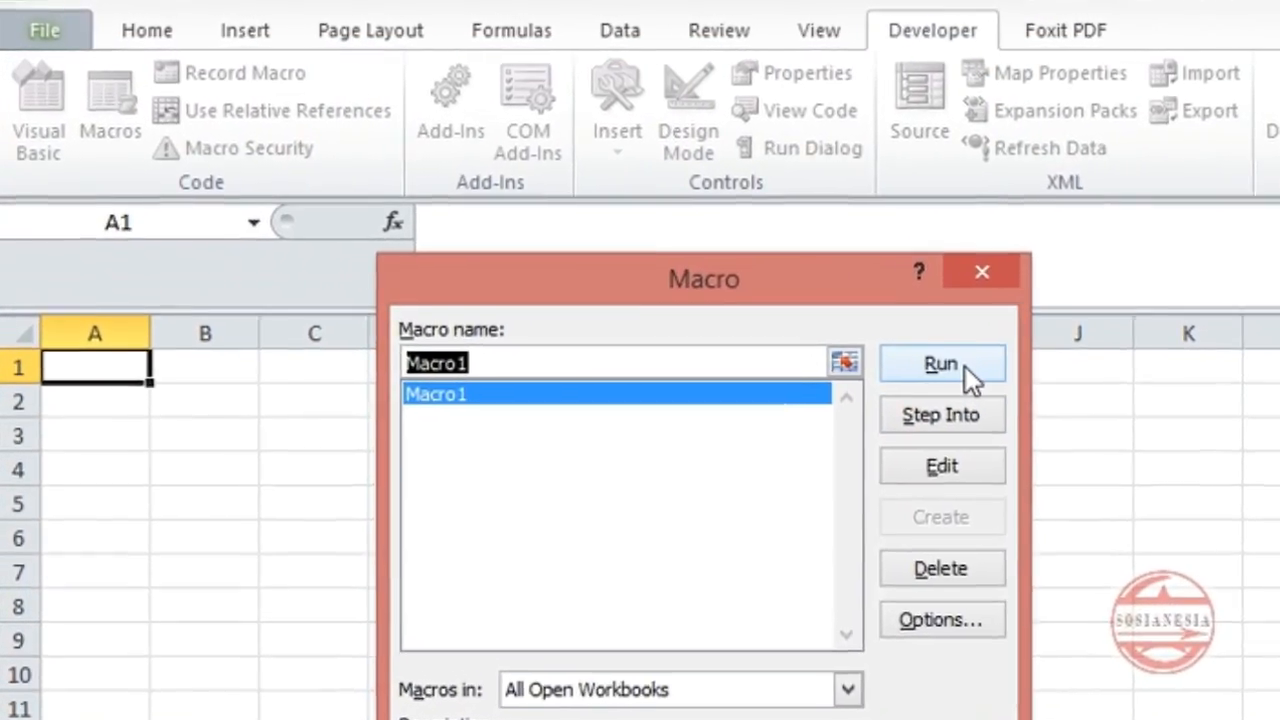
left_click(772, 306)
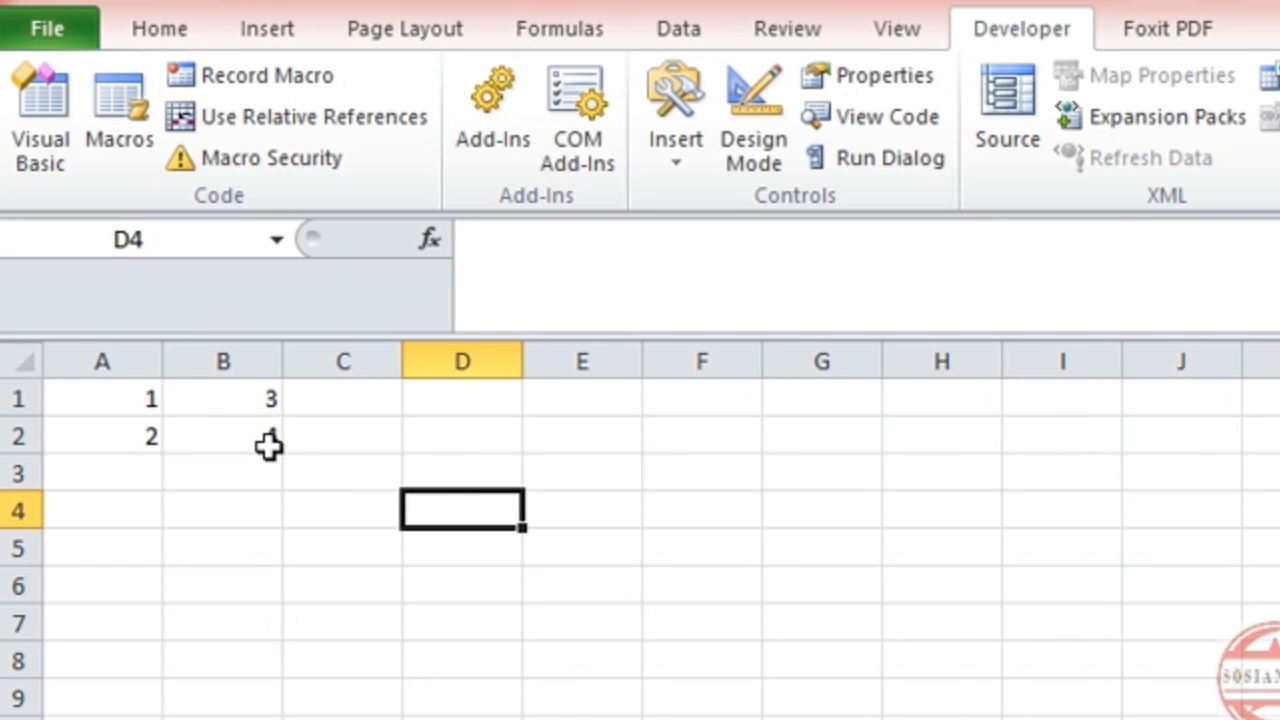
Delete the values filled in by Macro1 to empty the sheet again.
left_click_drag(137, 394, 280, 457)
key("Delete")
left_click(410, 466)
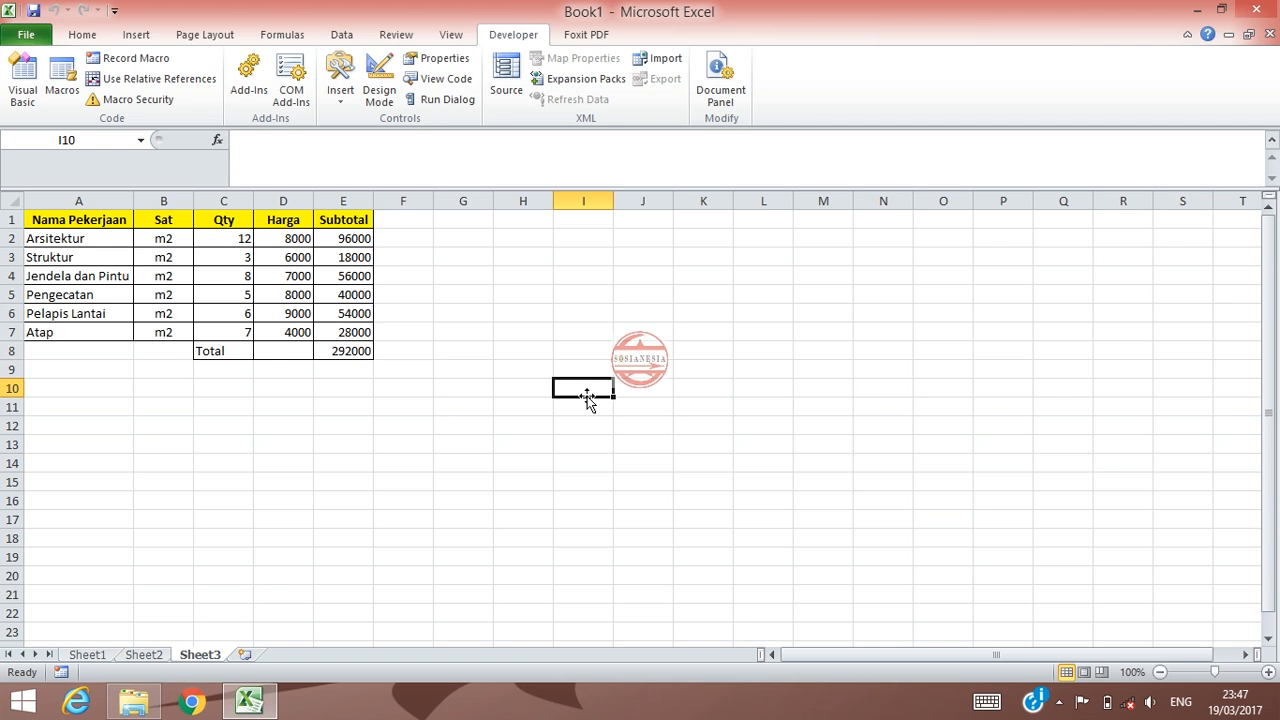
Open the Visual Basic editor from the work-cost table on Sheet3 and reposition the editor window.
left_click(24, 78)
left_click_drag(1132, 15, 890, 38)
left_click(977, 37)
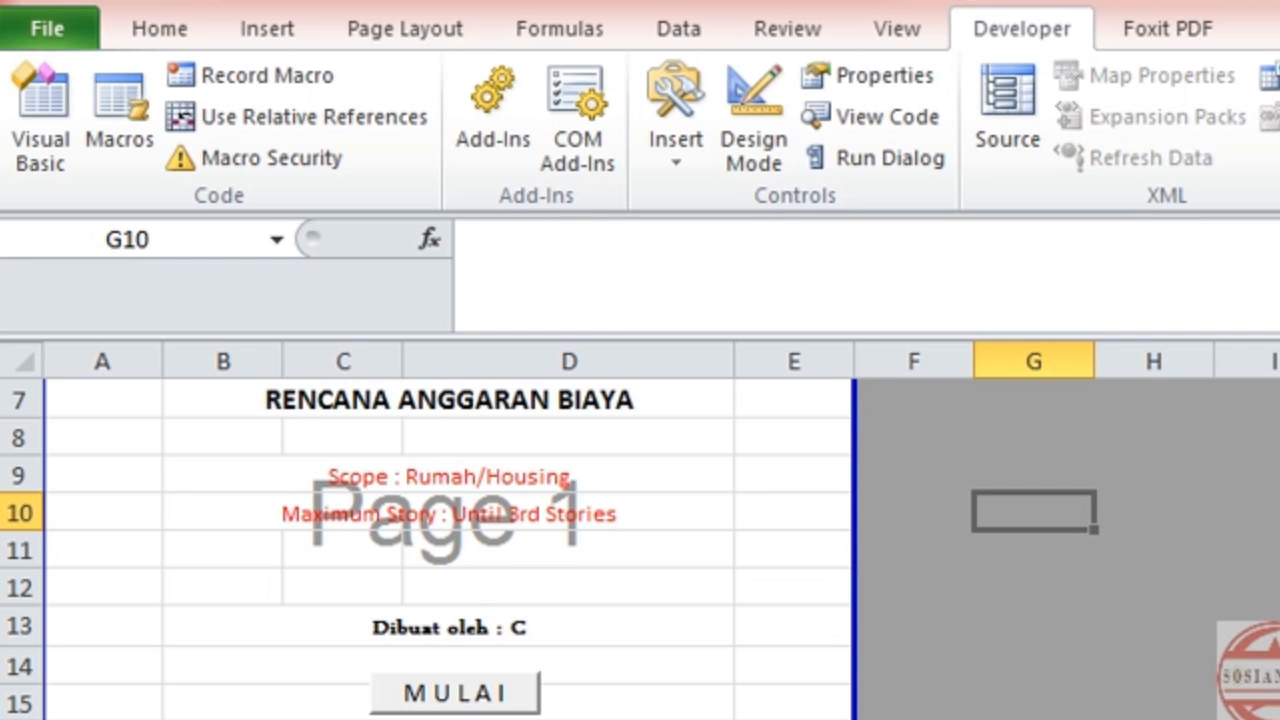
Open Module1 of the Rencana Anggaran Biaya workbook in the Visual Basic editor, maximize its code and read through the SummaryBQ macro.
left_click(1247, 479)
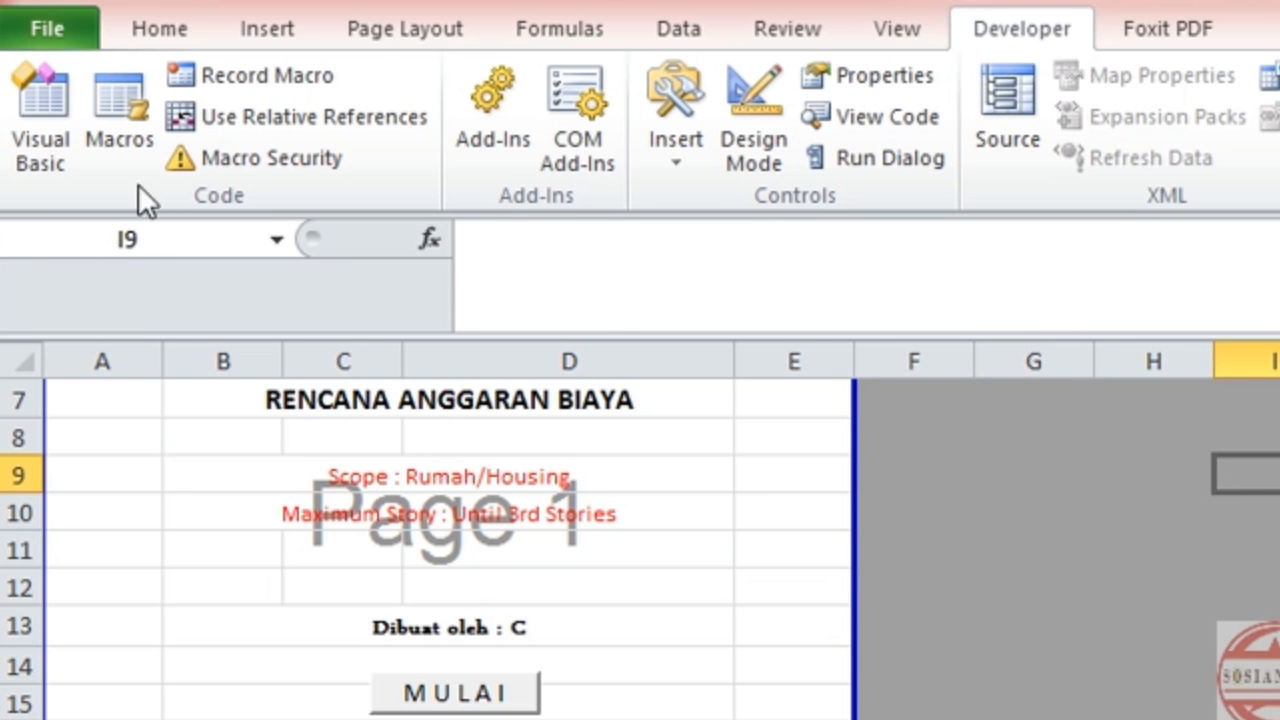
left_click(61, 90)
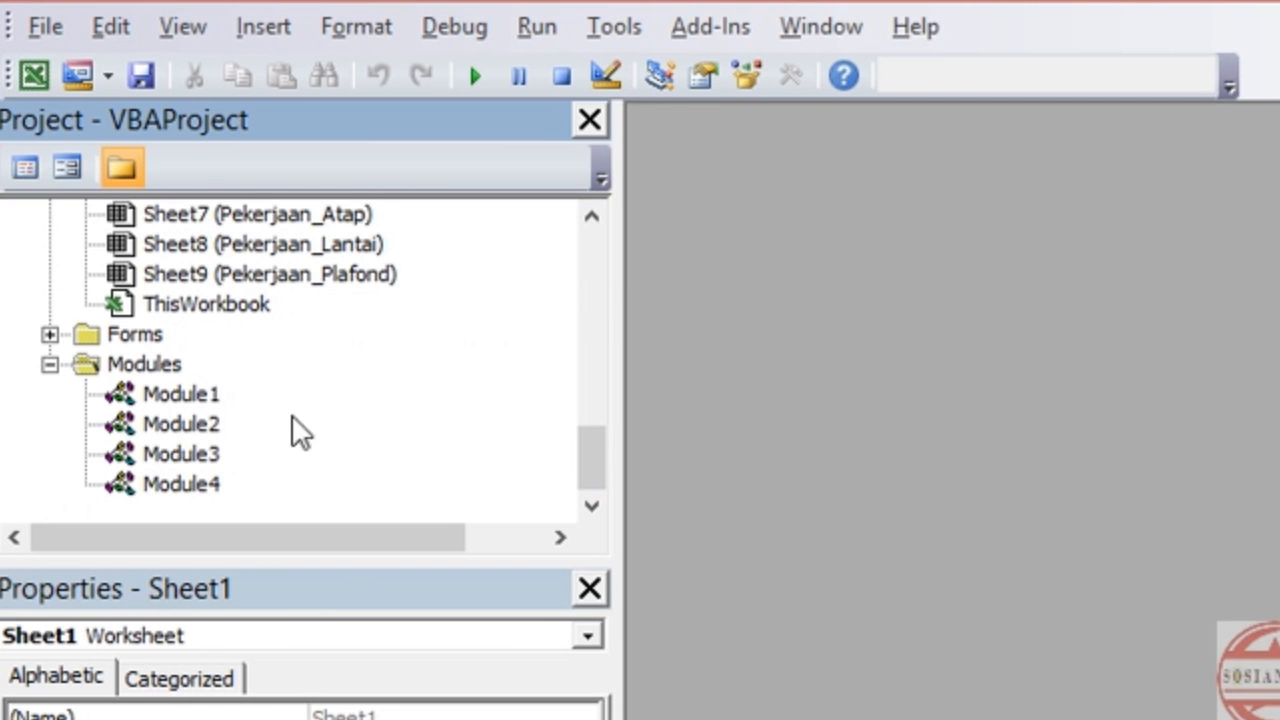
double_click(214, 400)
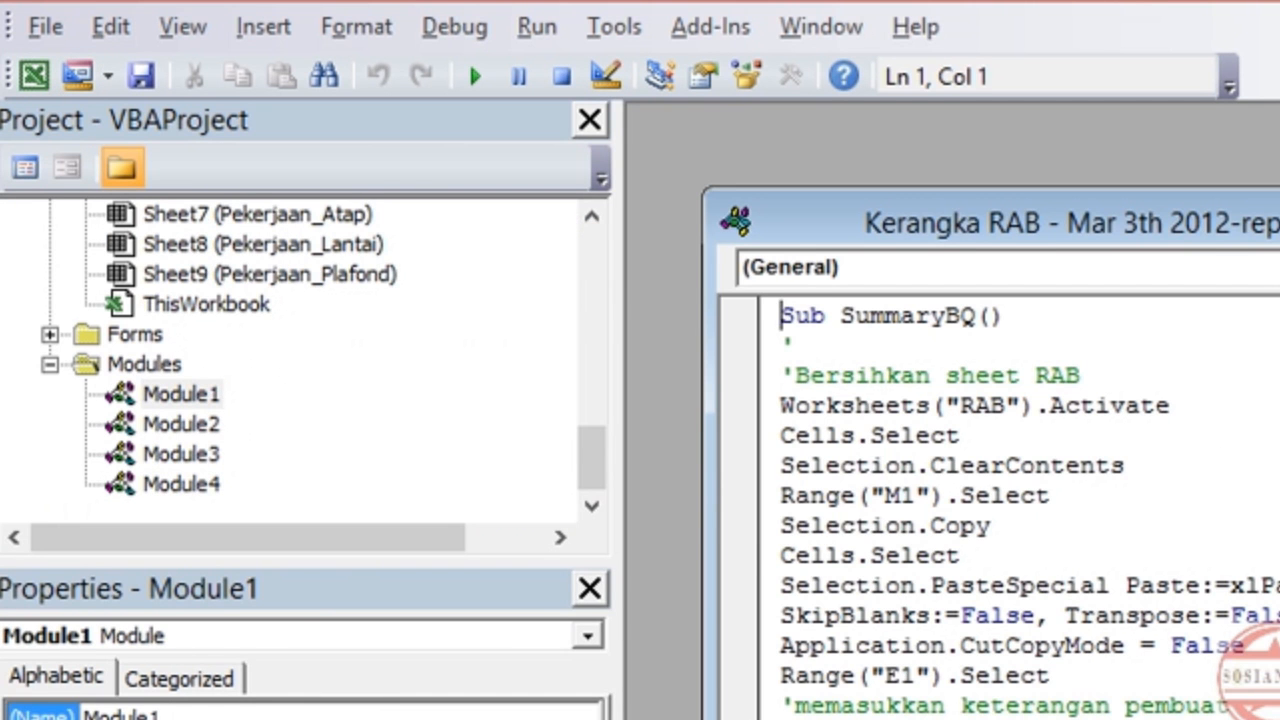
left_click(1279, 222)
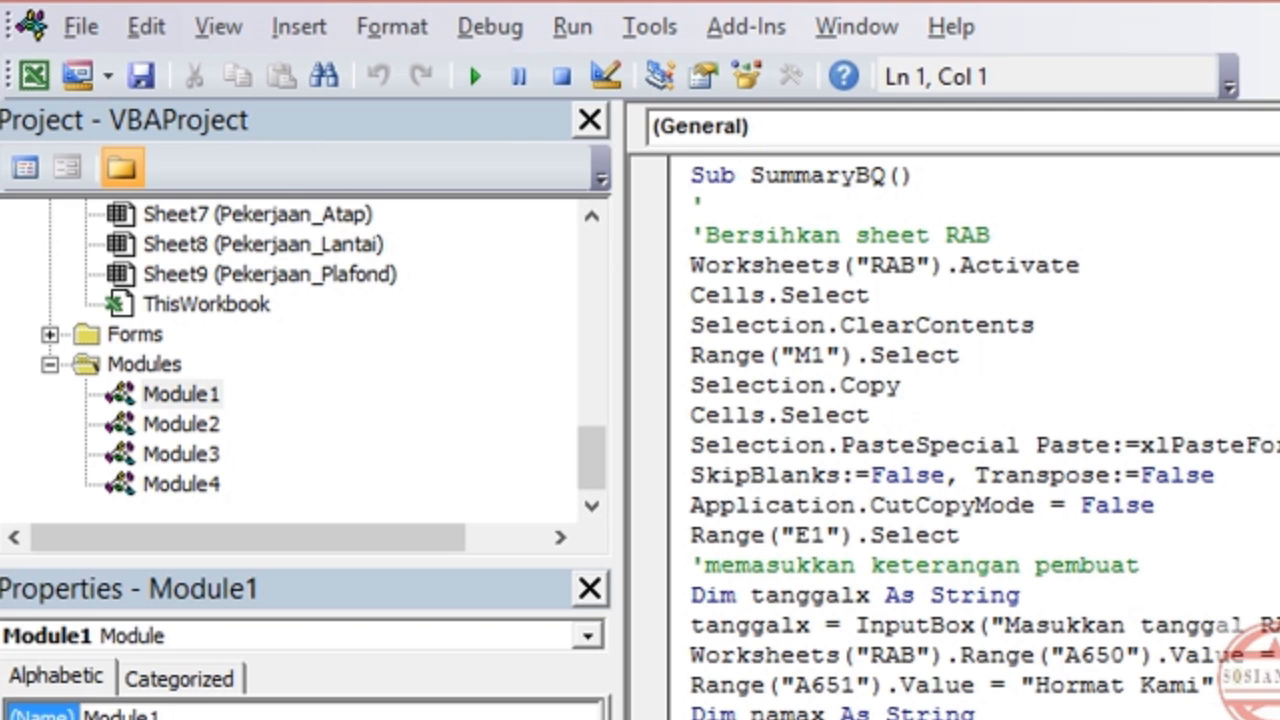
scroll(960, 440, "down", 1)
scroll(960, 440, "down", 7)
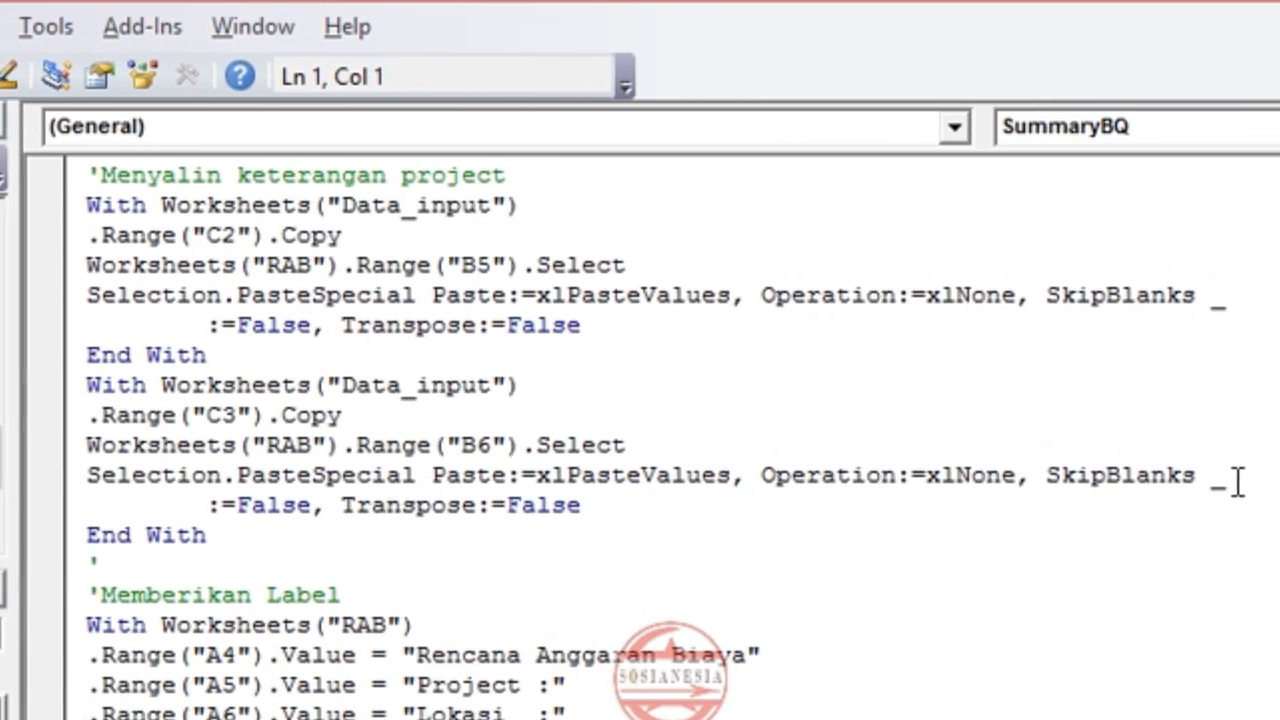
scroll(1200, 505, "up", 9)
scroll(1200, 505, "down", 20)
scroll(1200, 537, "down", 20)
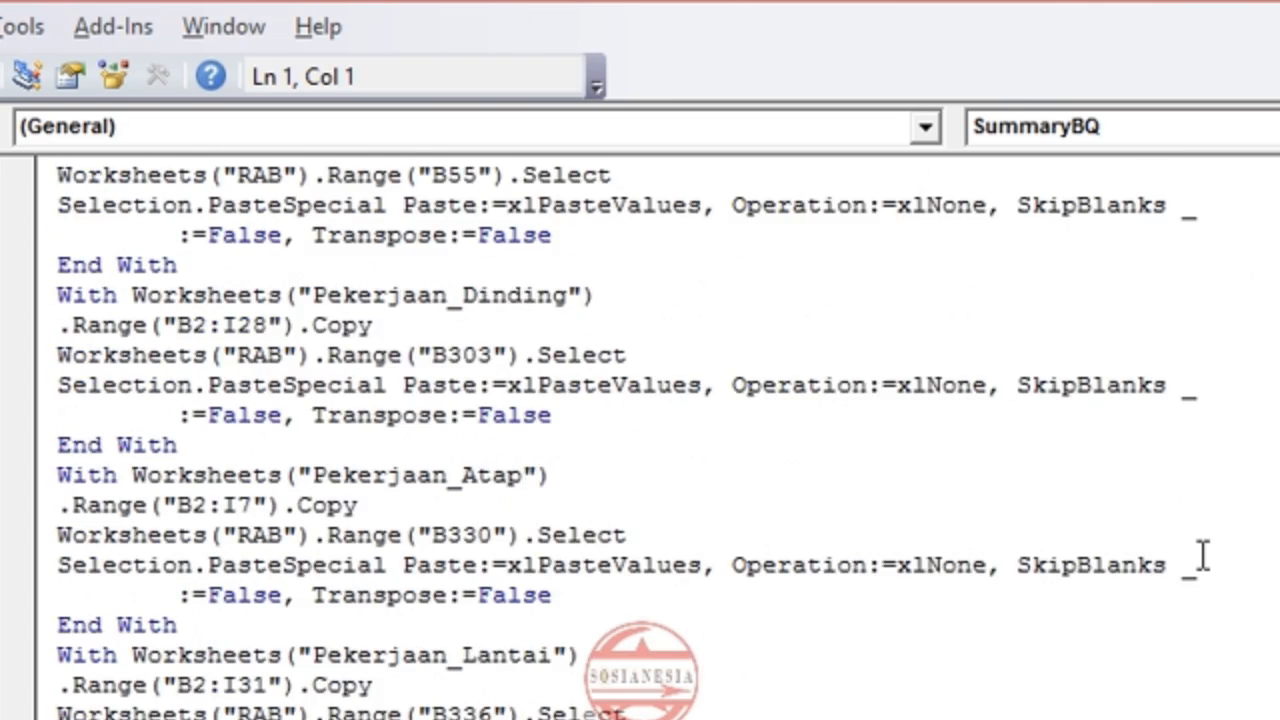
scroll(1203, 557, "up", 1)
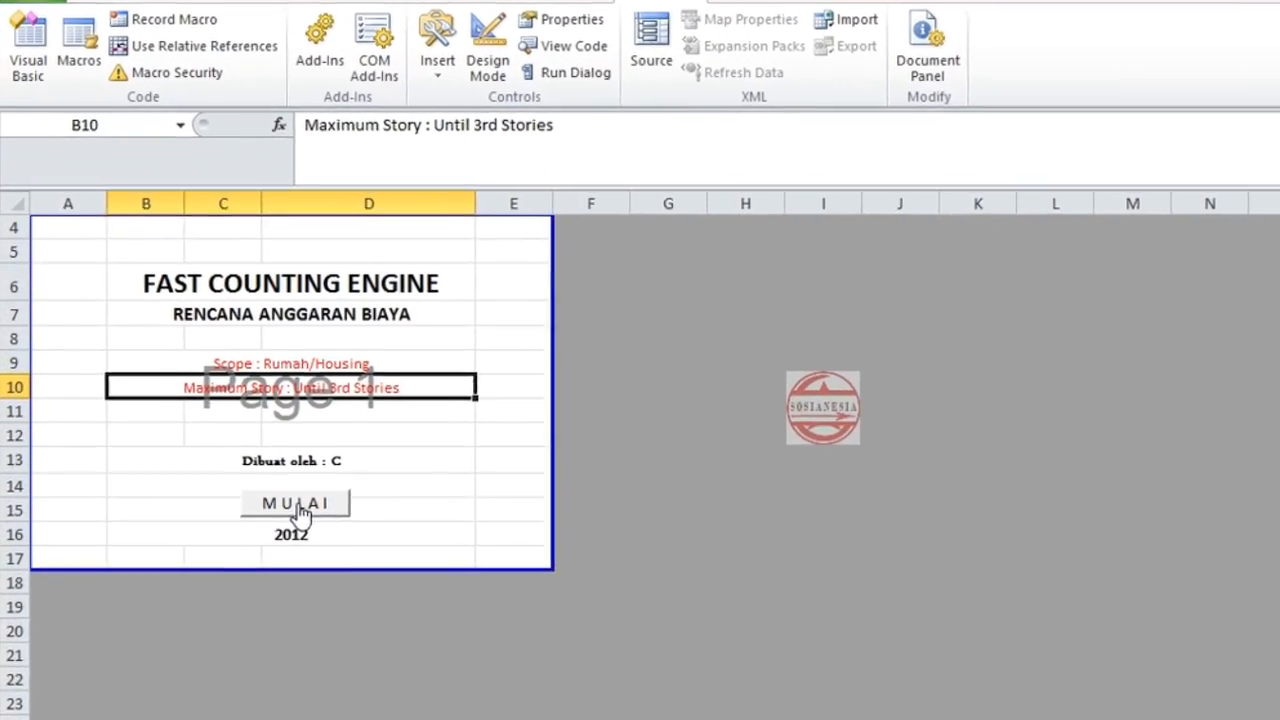
Start the Fast Counting Engine to open its project data sheet and examine the area, foundation, sloof and concrete column entries.
left_click(382, 590)
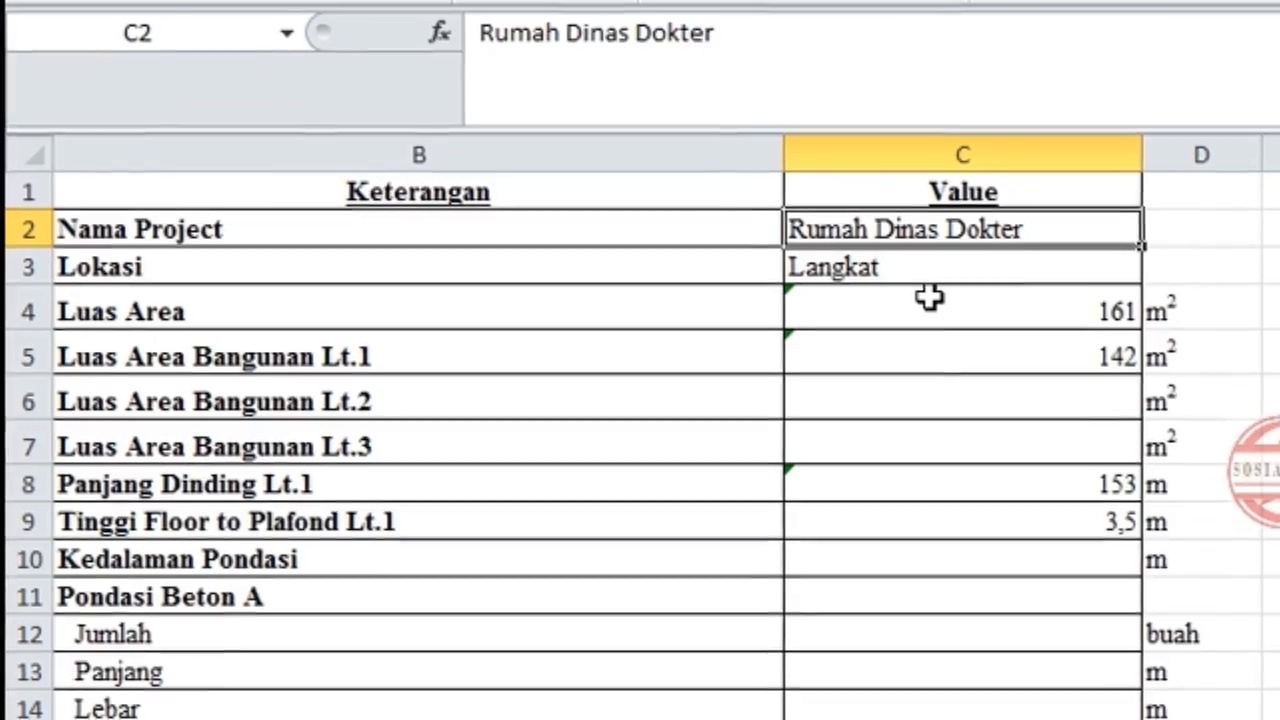
scroll(943, 277, "down", 1)
scroll(948, 272, "up", 1)
left_click(949, 296)
scroll(945, 385, "down", 4)
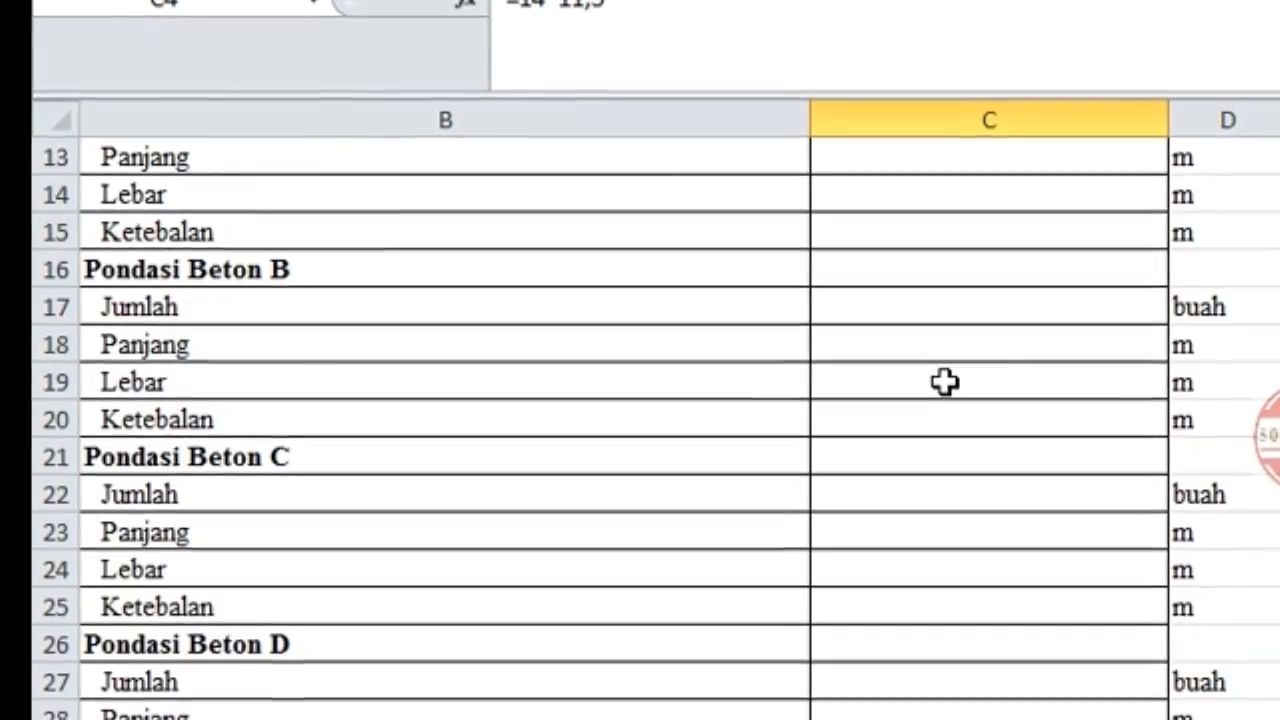
scroll(945, 382, "down", 10)
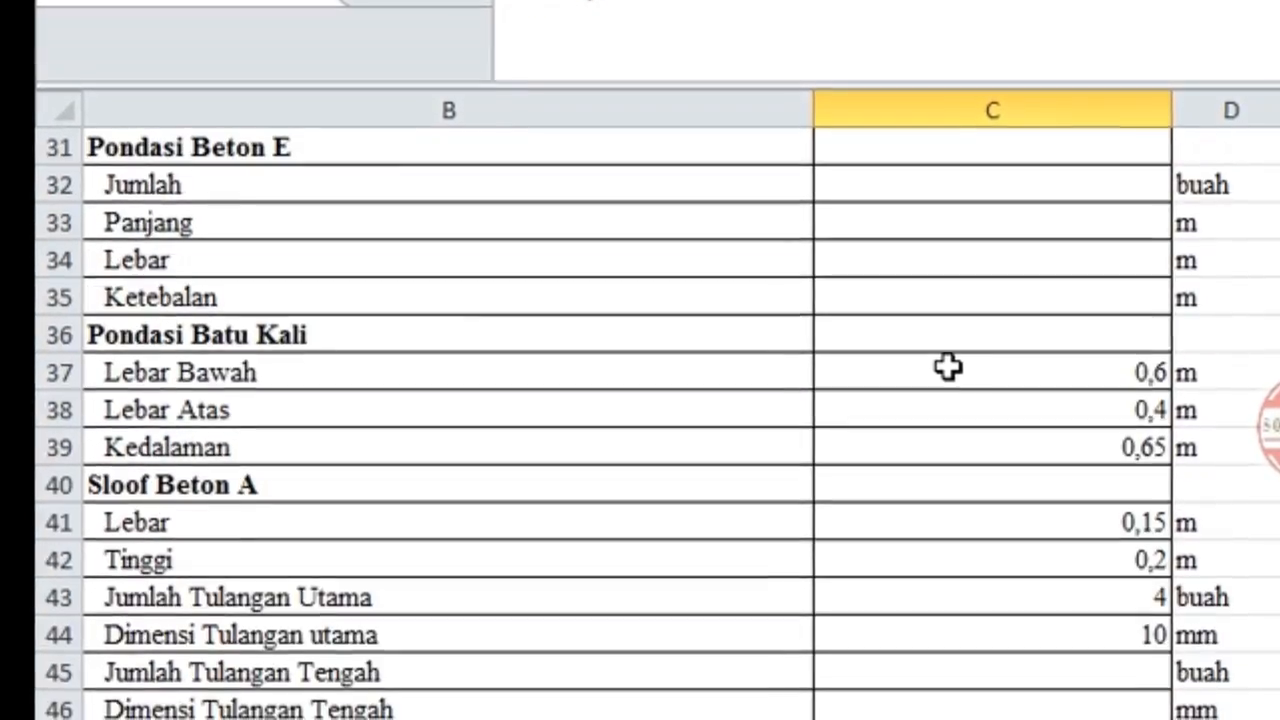
scroll(950, 360, "up", 4)
scroll(1100, 397, "down", 12)
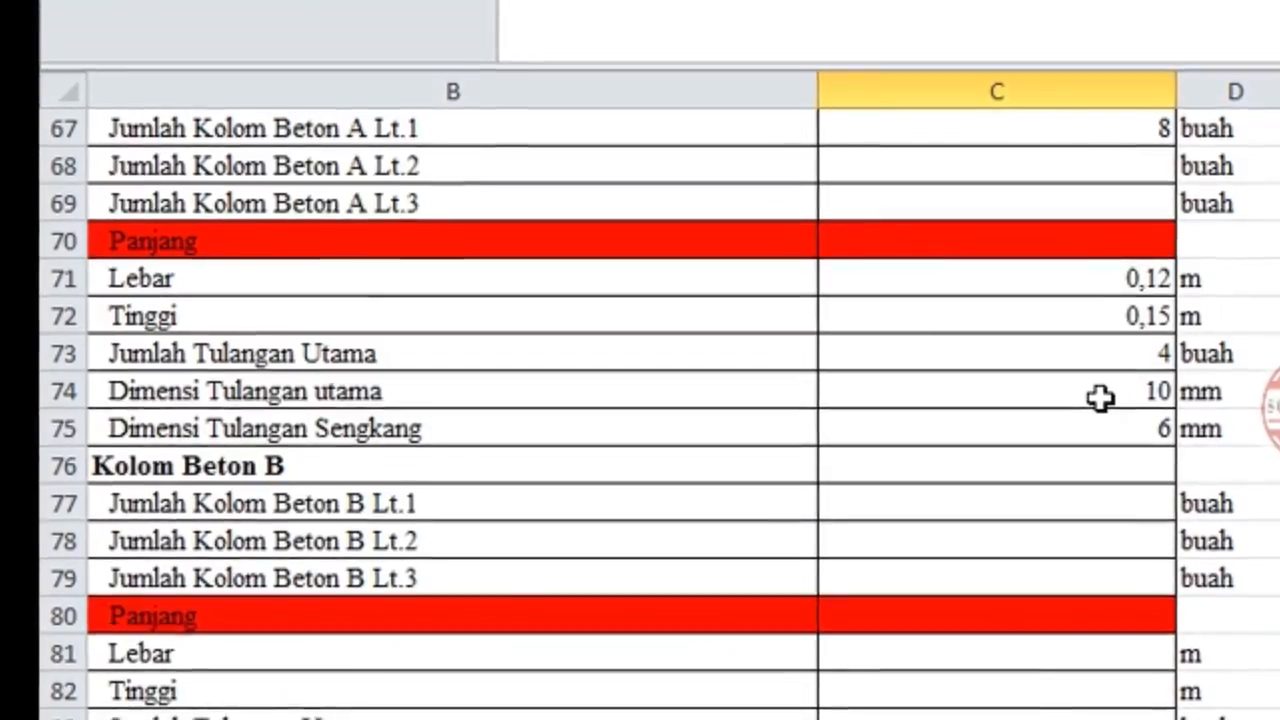
scroll(1097, 397, "down", 2)
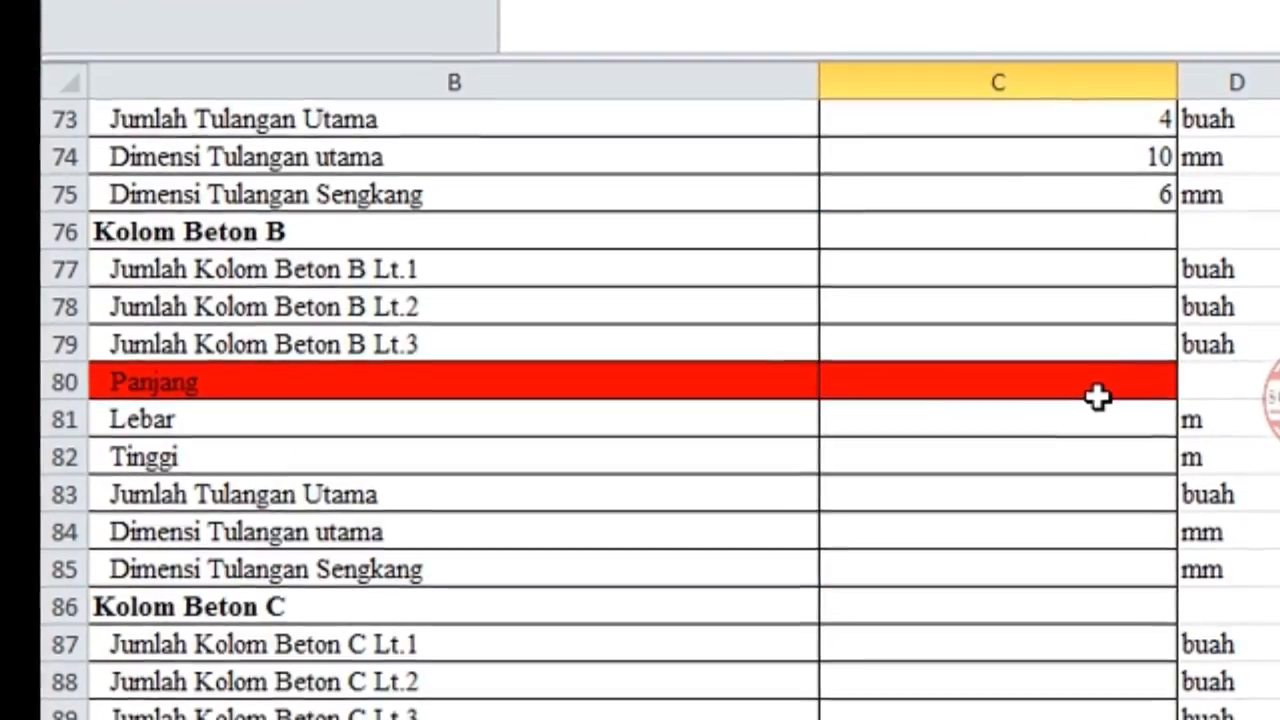
scroll(1097, 397, "up", 2)
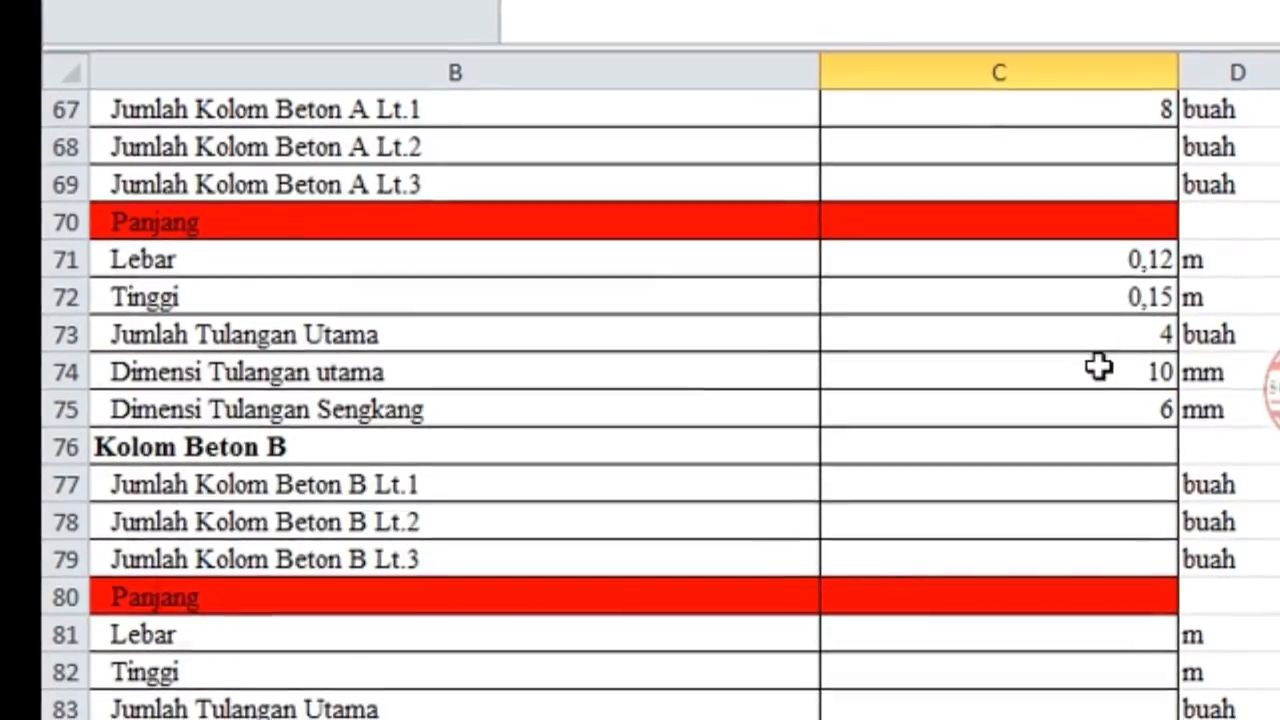
scroll(1055, 445, "down", 16)
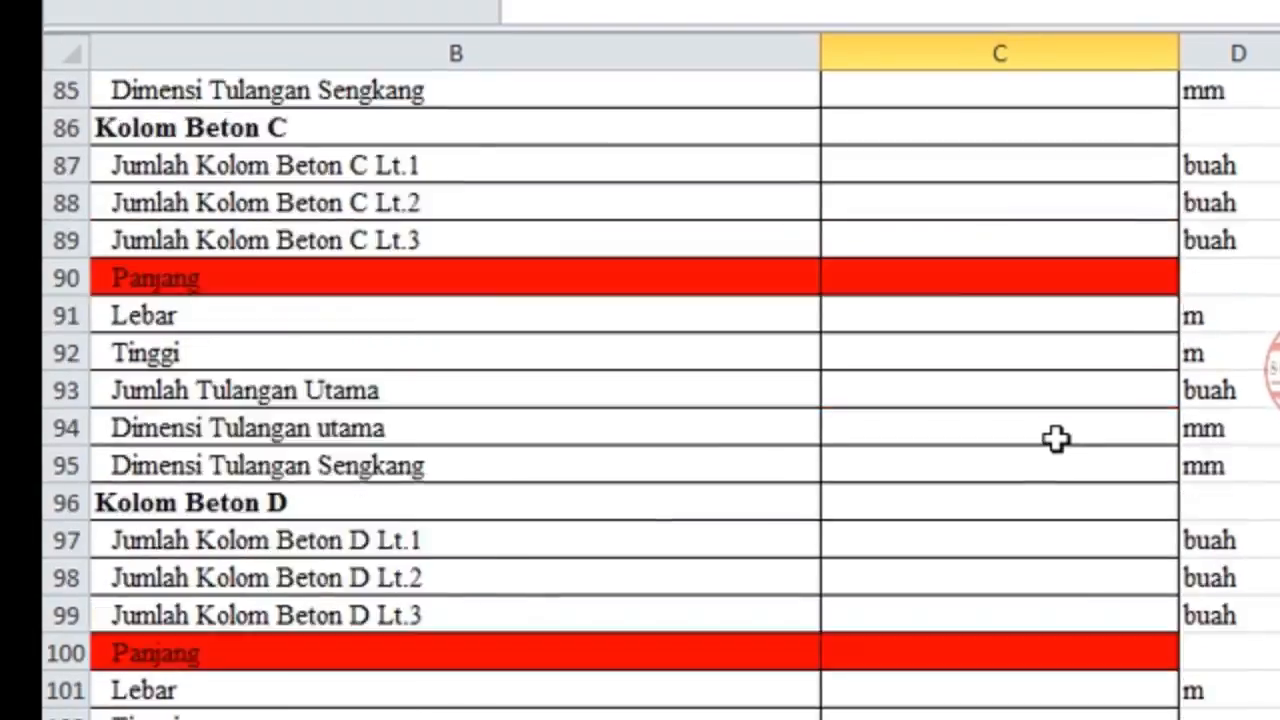
scroll(1058, 430, "up", 2)
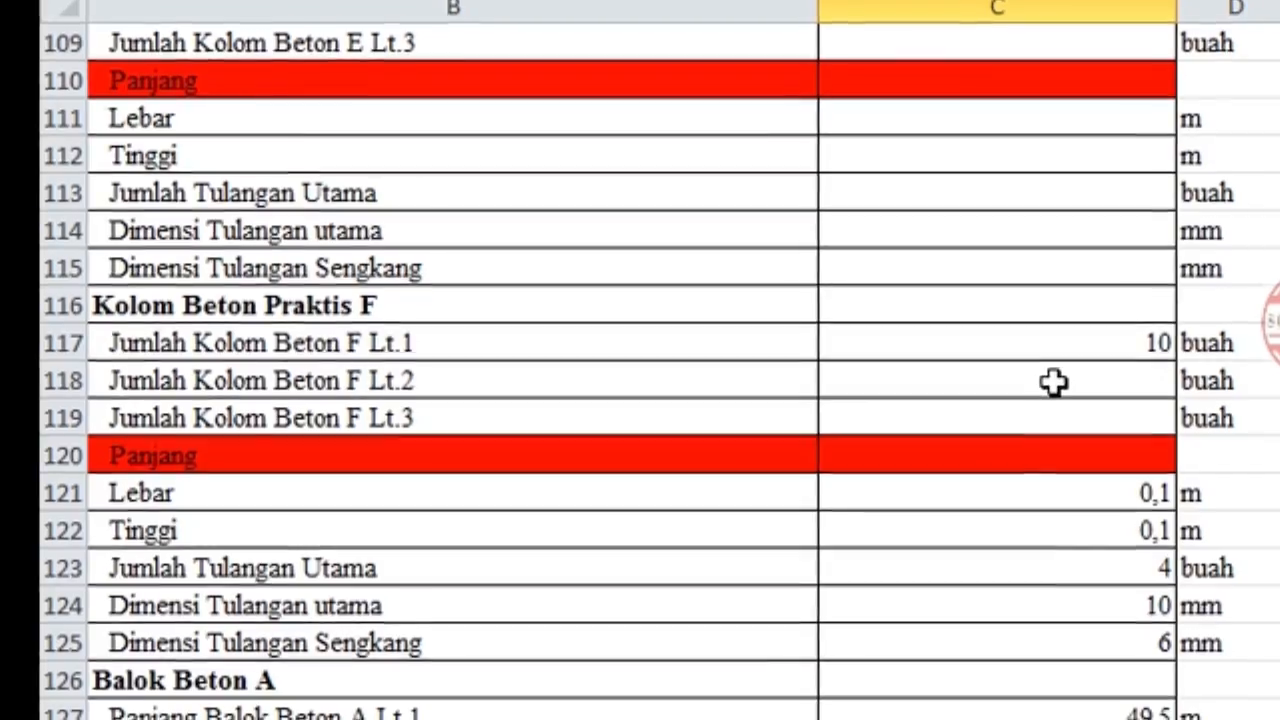
Check the ceramic tile choices available for Lantai Utama in cell C253, keeping the current selection.
scroll(1056, 380, "down", 20)
left_click(1077, 254)
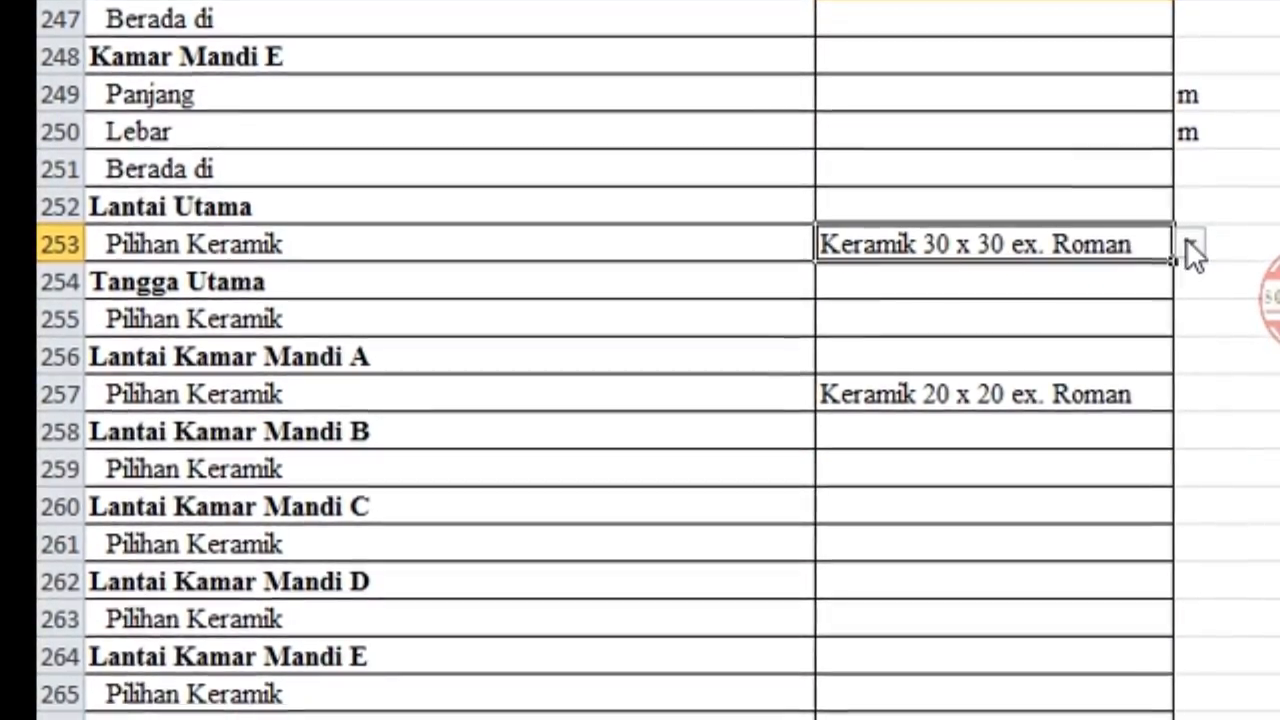
left_click(1190, 247)
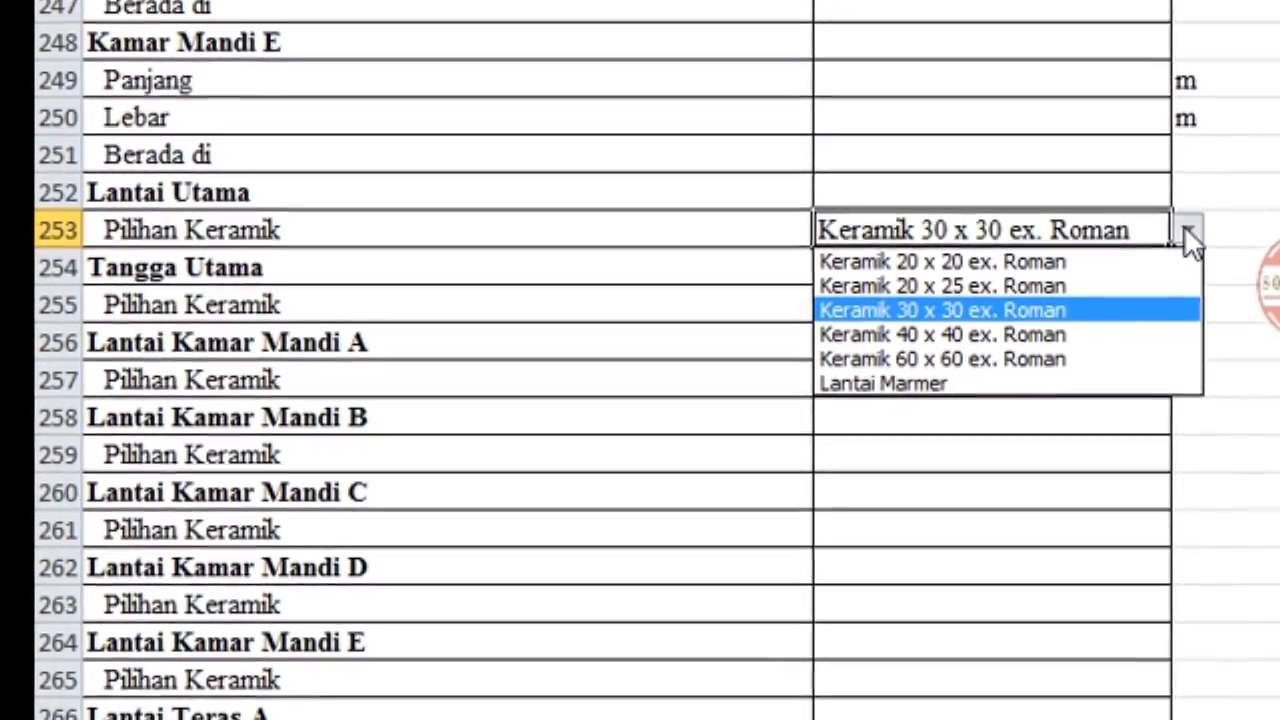
left_click(1186, 230)
Examine the quantity, width and height entries for Jendela A and the door entries above it.
scroll(1031, 280, "down", 20)
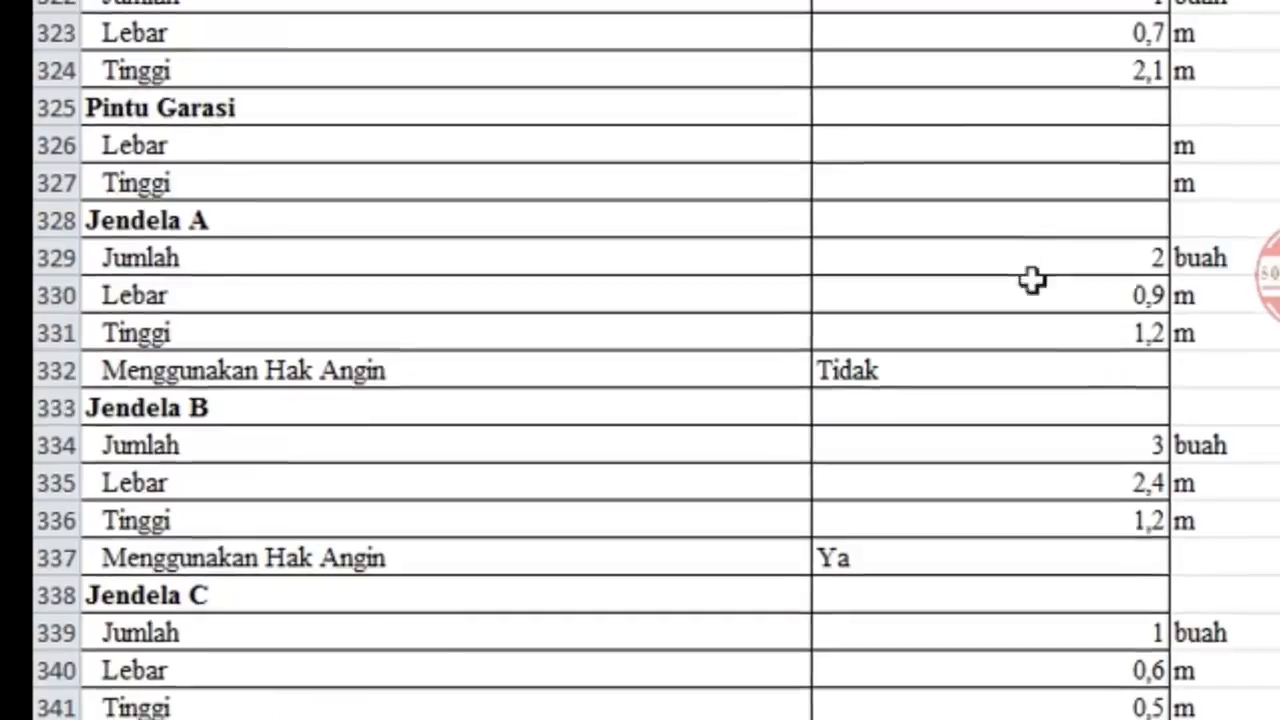
left_click(1089, 257)
left_click(1089, 288)
left_click(1086, 320)
scroll(1078, 323, "up", 2)
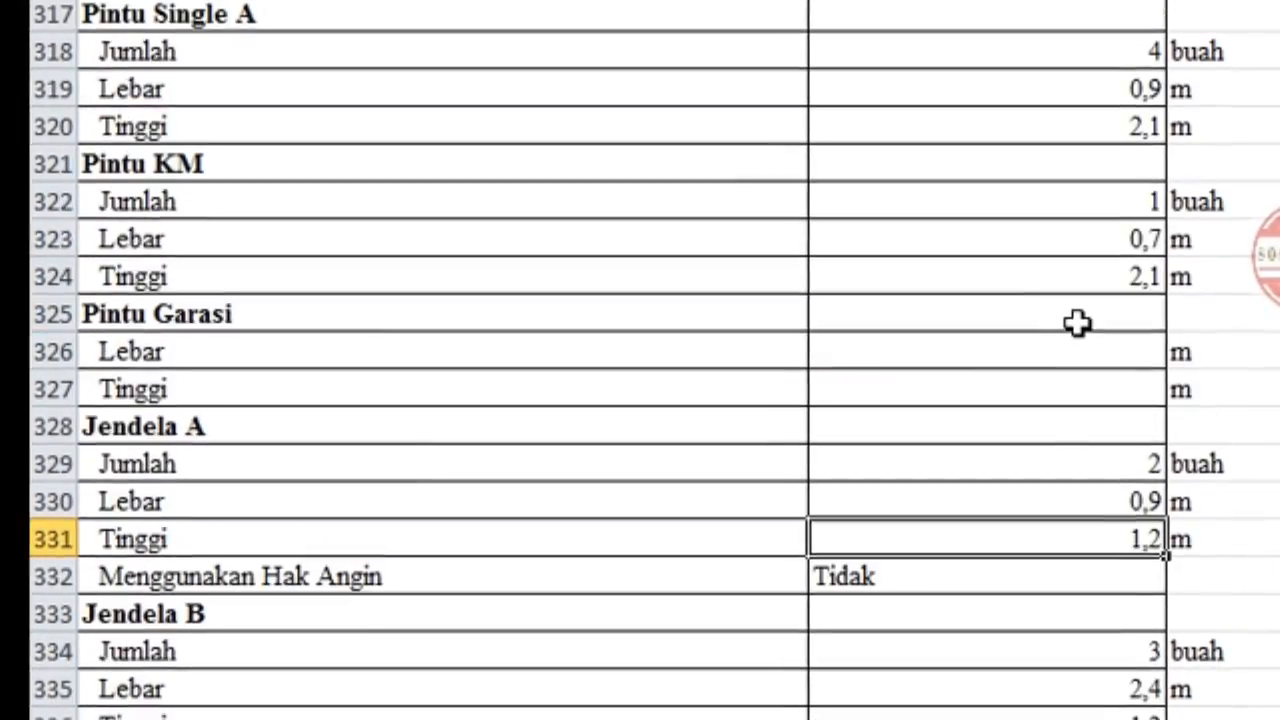
Review the remaining inputs, covering AC units, paint and material choices, carport, fence walls, mobilization costs and Nilai Margin.
scroll(1098, 305, "down", 20)
scroll(1183, 371, "down", 2)
scroll(1143, 390, "down", 8)
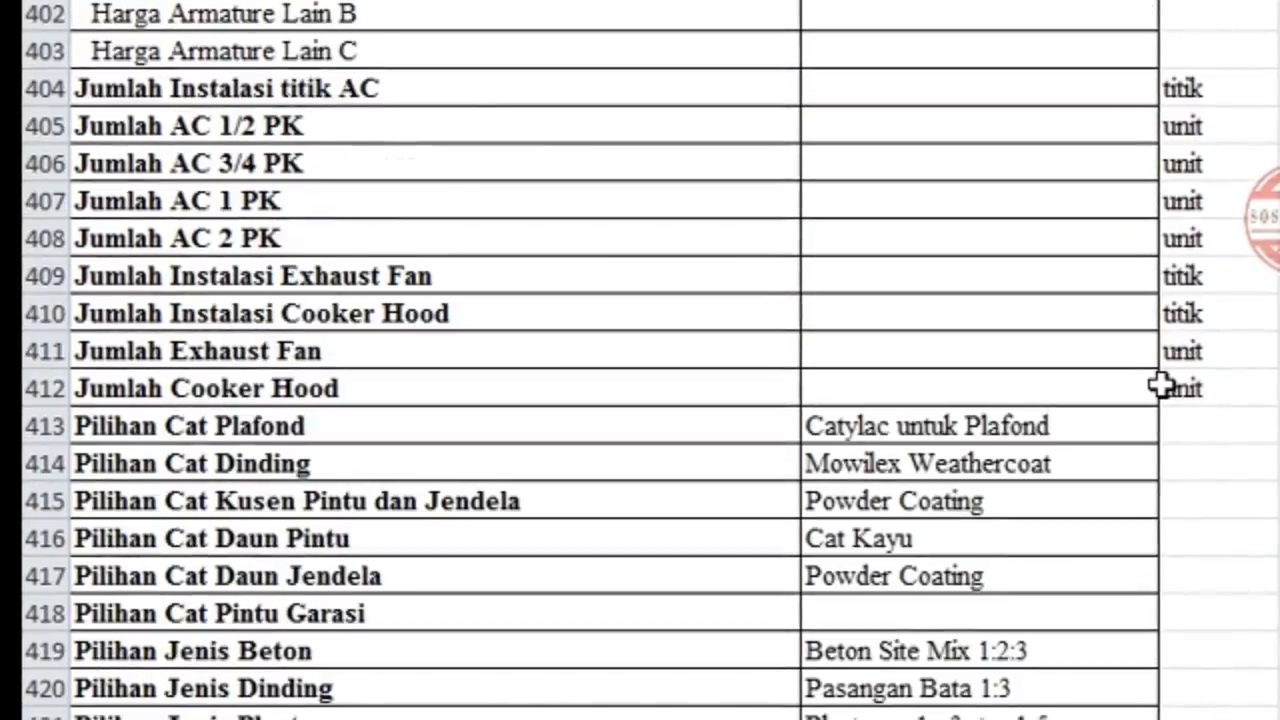
scroll(1000, 337, "down", 2)
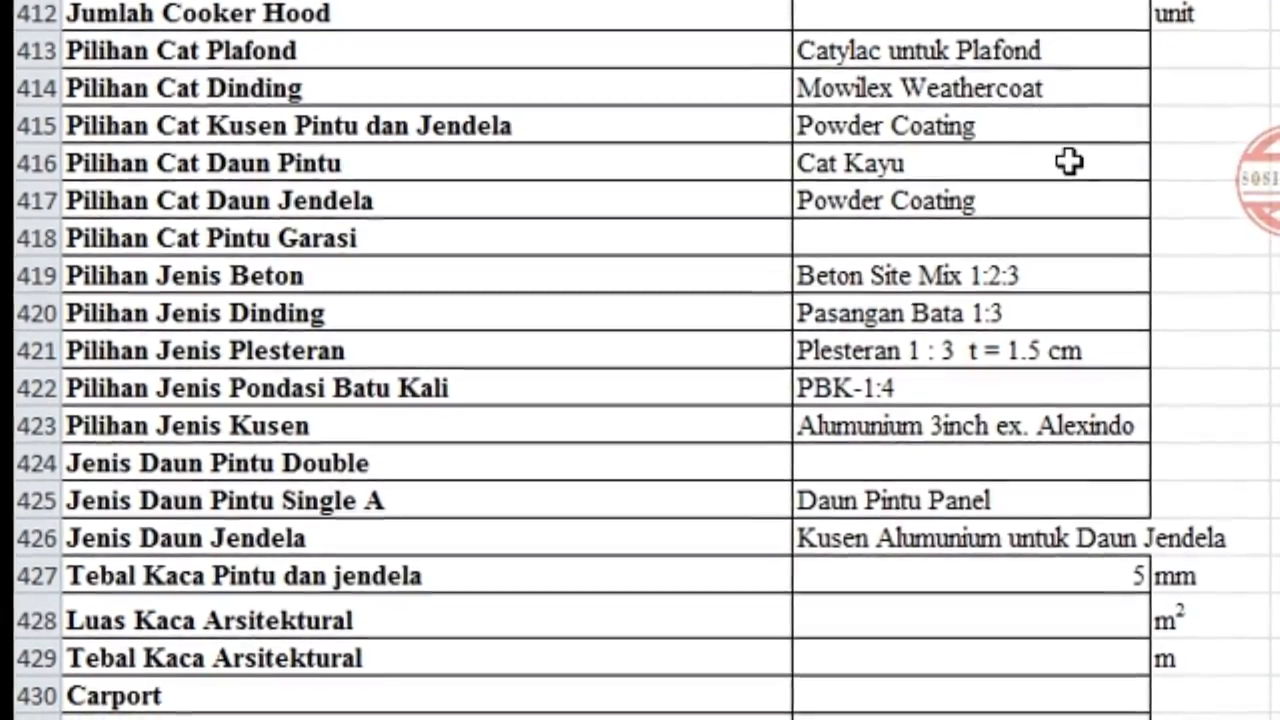
scroll(1066, 163, "down", 1)
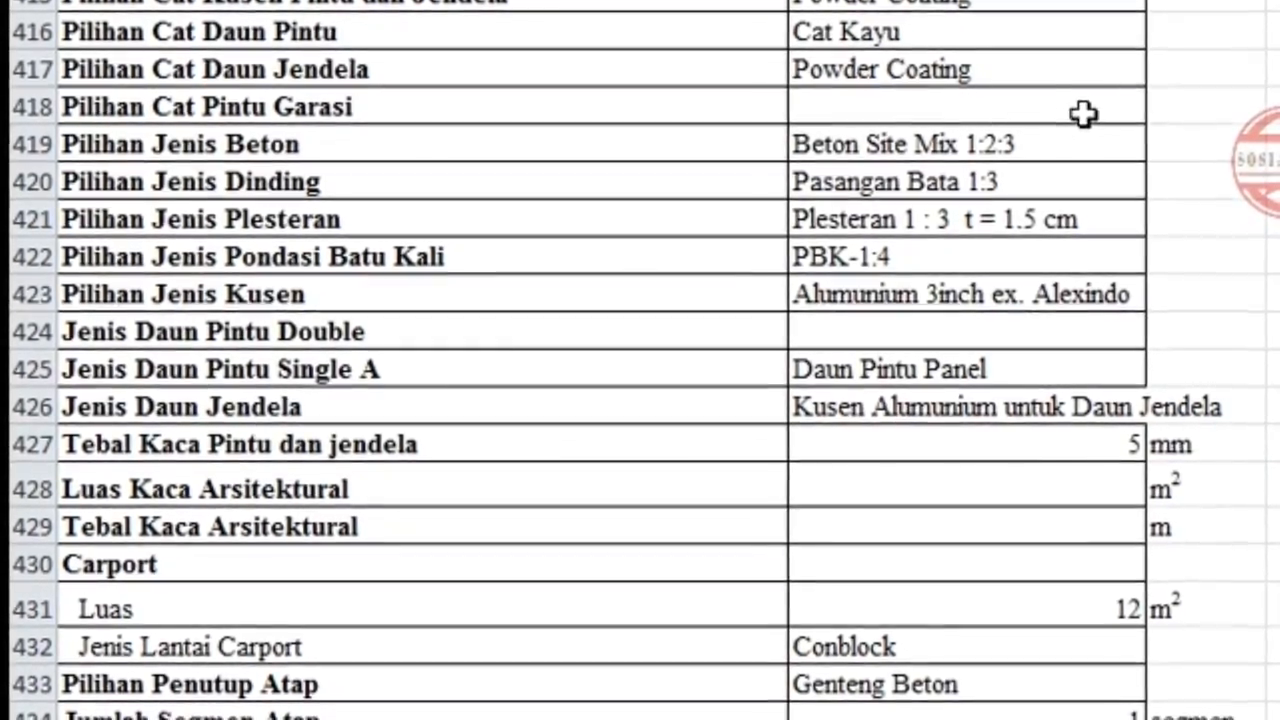
scroll(1097, 175, "down", 20)
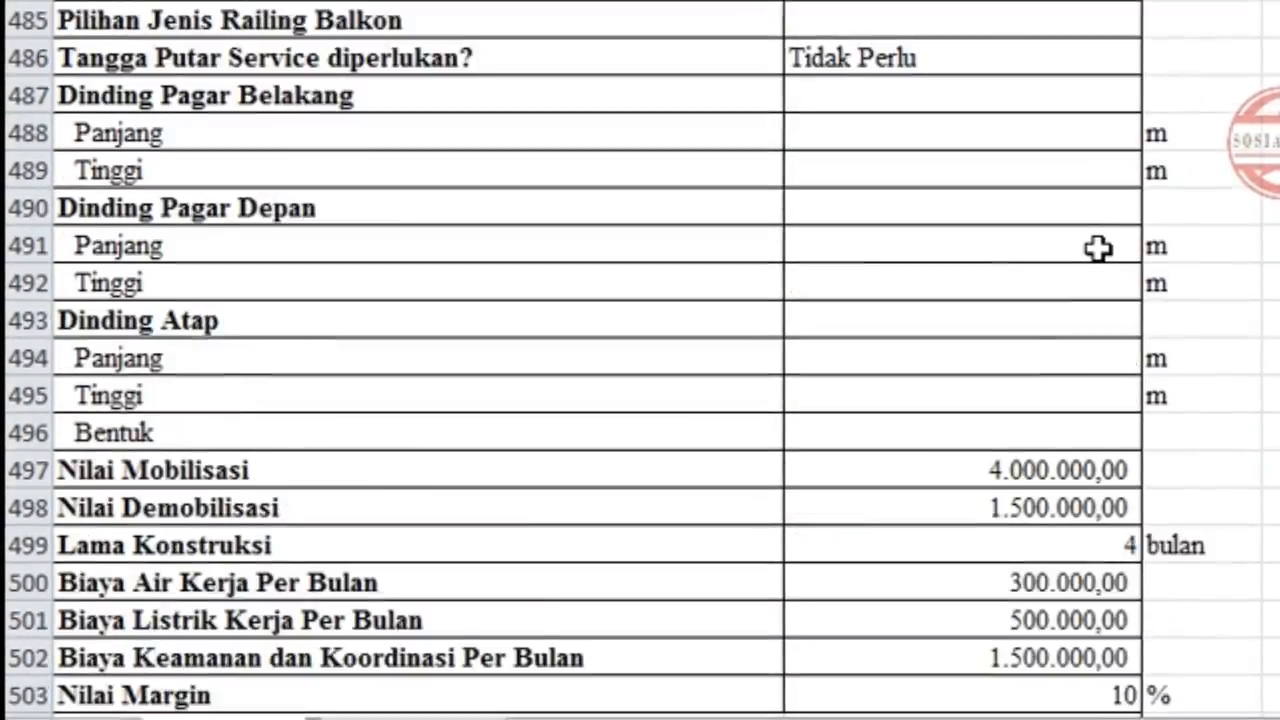
scroll(1131, 189, "up", 1)
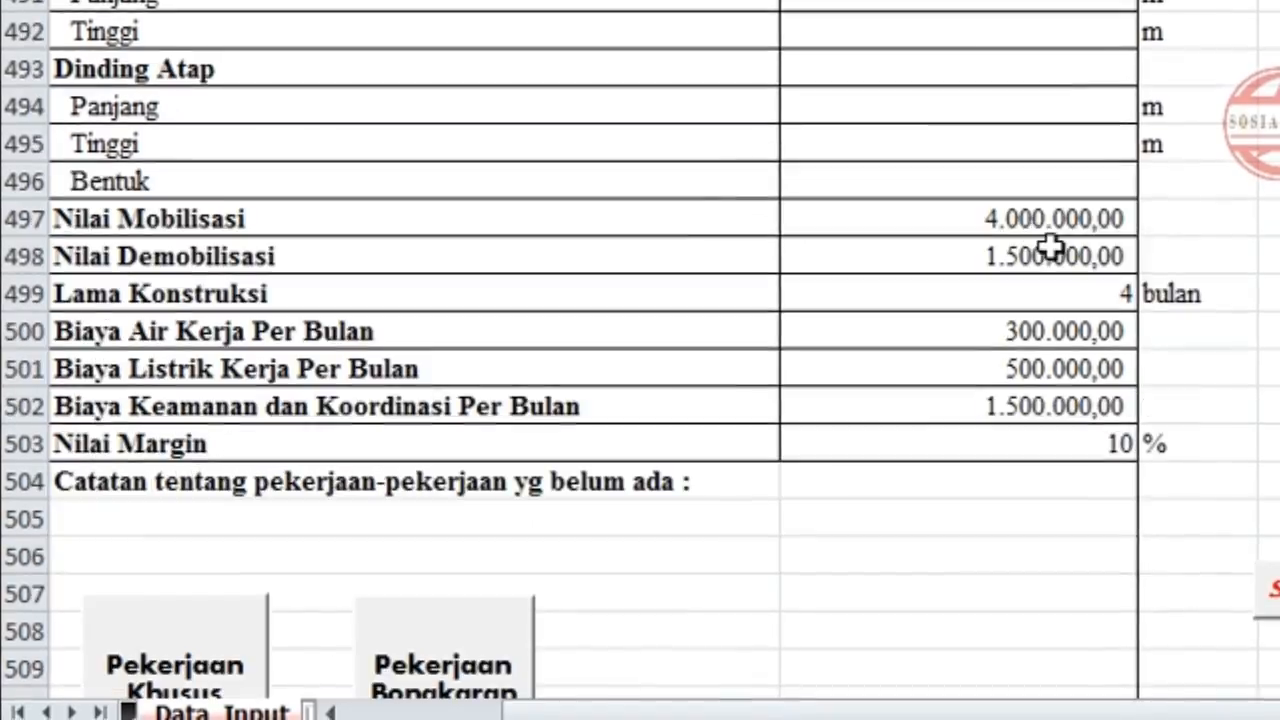
Examine the entries for mobilization, demobilization, construction duration, monthly water, electricity and security costs, and Nilai Margin.
left_click(1112, 210)
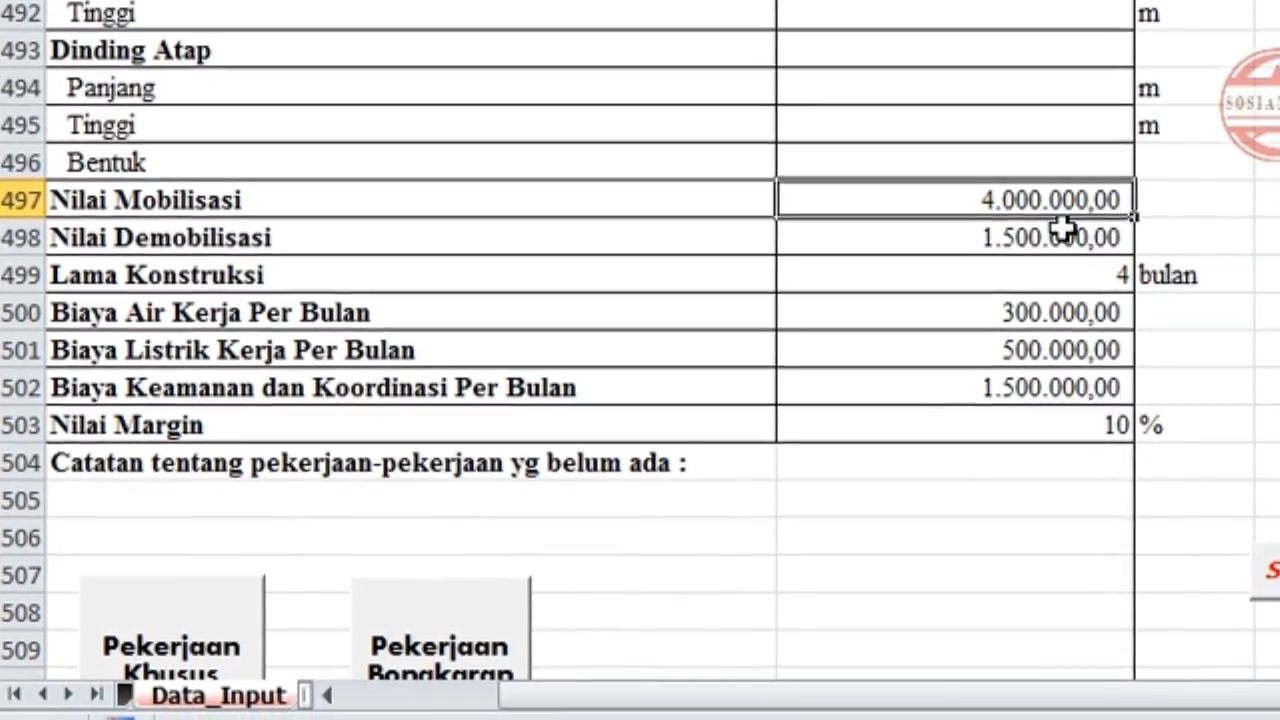
left_click(1110, 246)
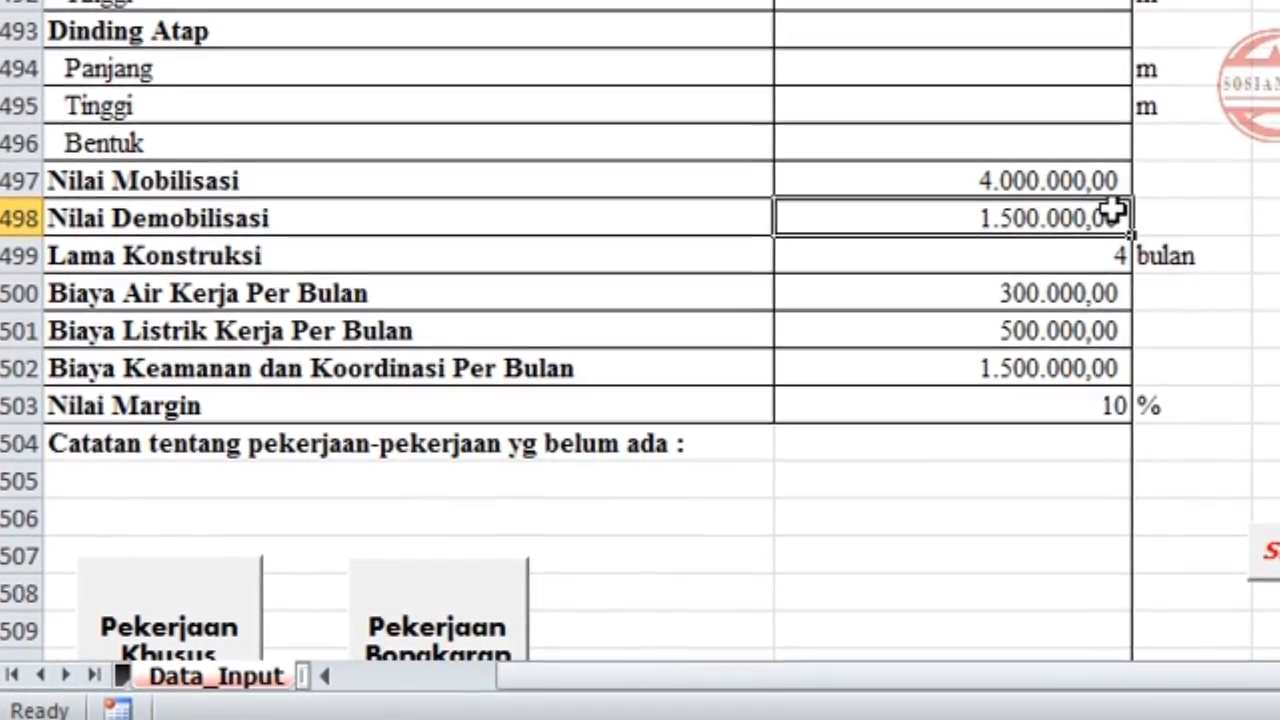
left_click(1024, 256)
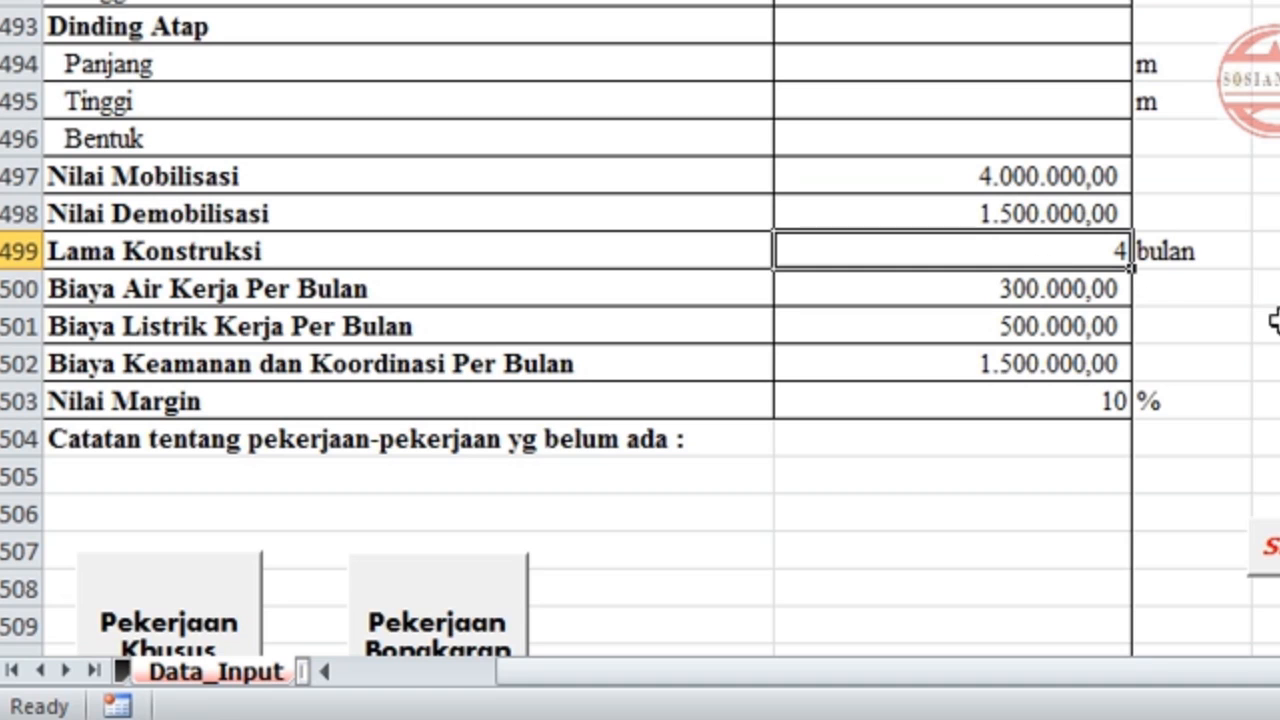
left_click(1045, 290)
left_click(1083, 336)
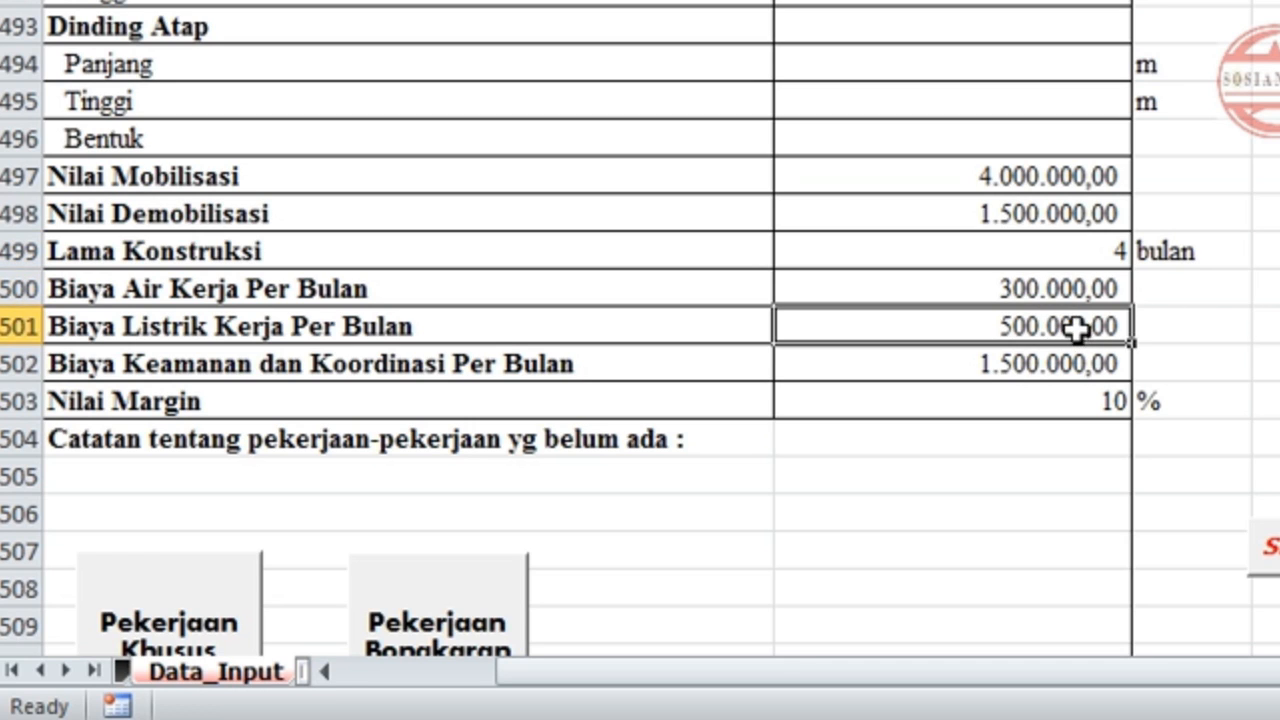
left_click(1085, 363)
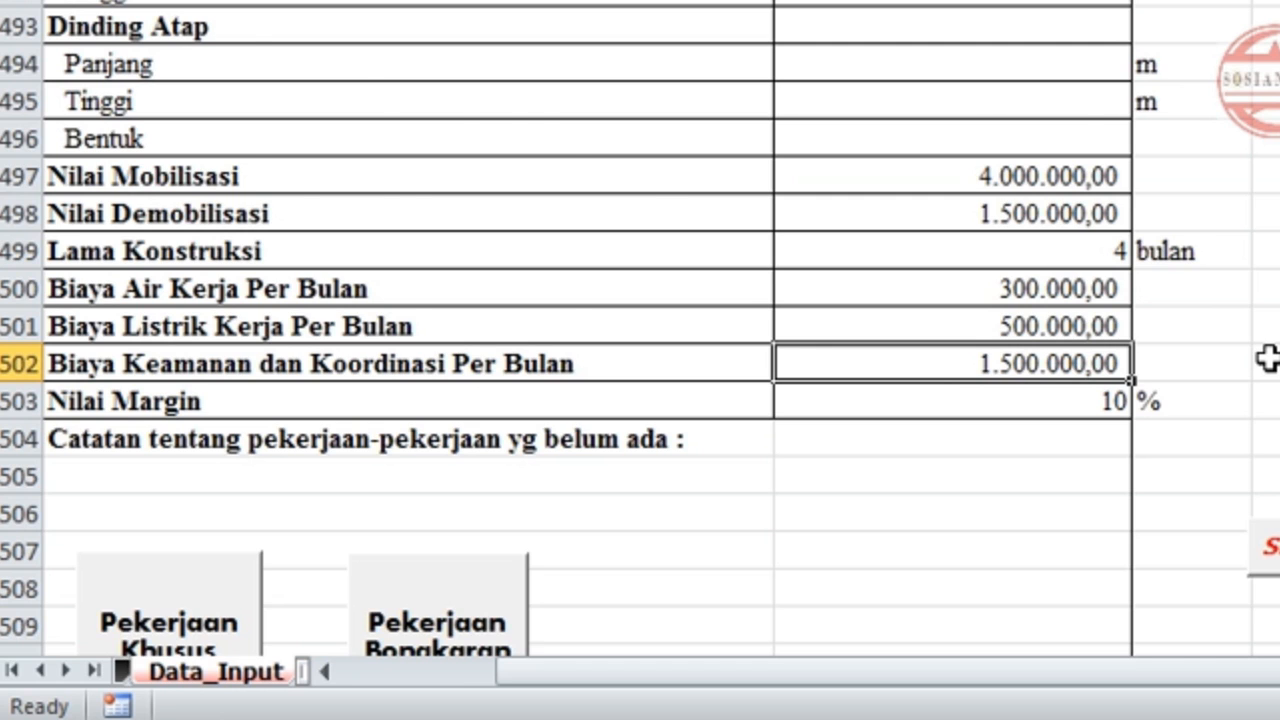
scroll(1268, 356, "down", 2)
key("Return")
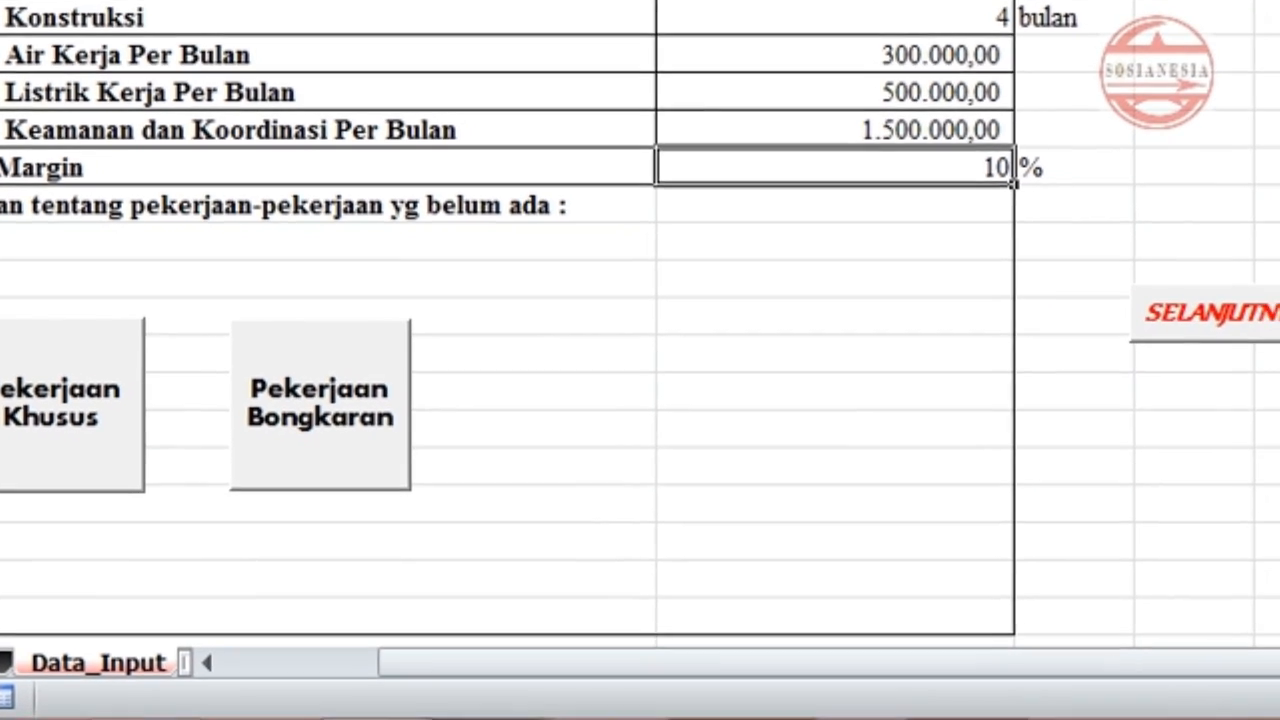
left_click(1270, 156)
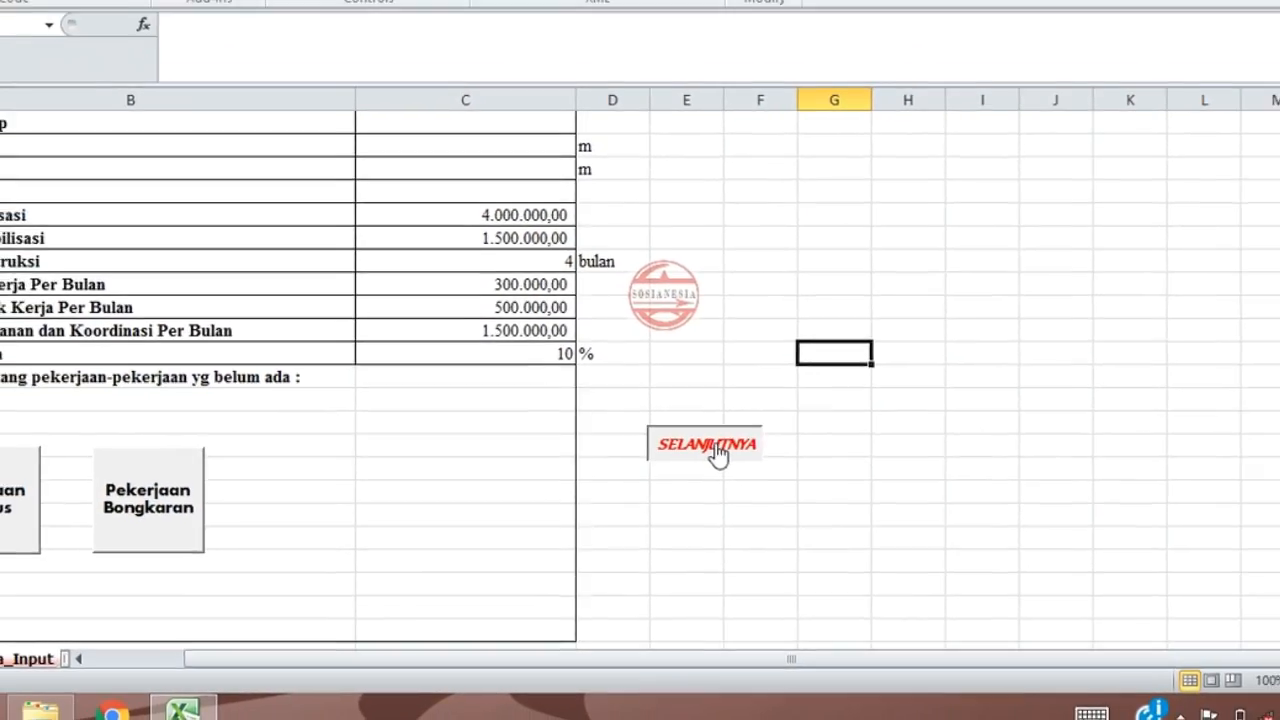
Proceed to the Eksekusi sheet, start generating the RAB, RAP and material sheets, and enter the date as Jakarta, 19 Maret 2017.
left_click(812, 368)
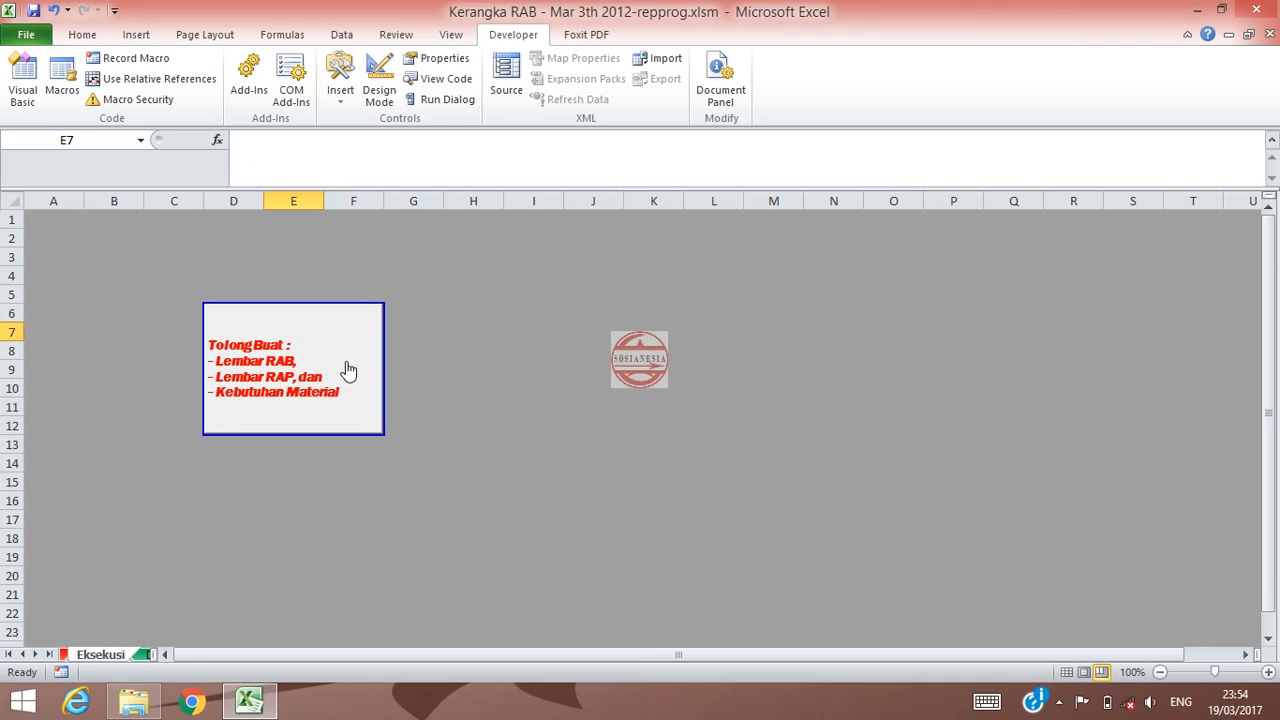
left_click(680, 378)
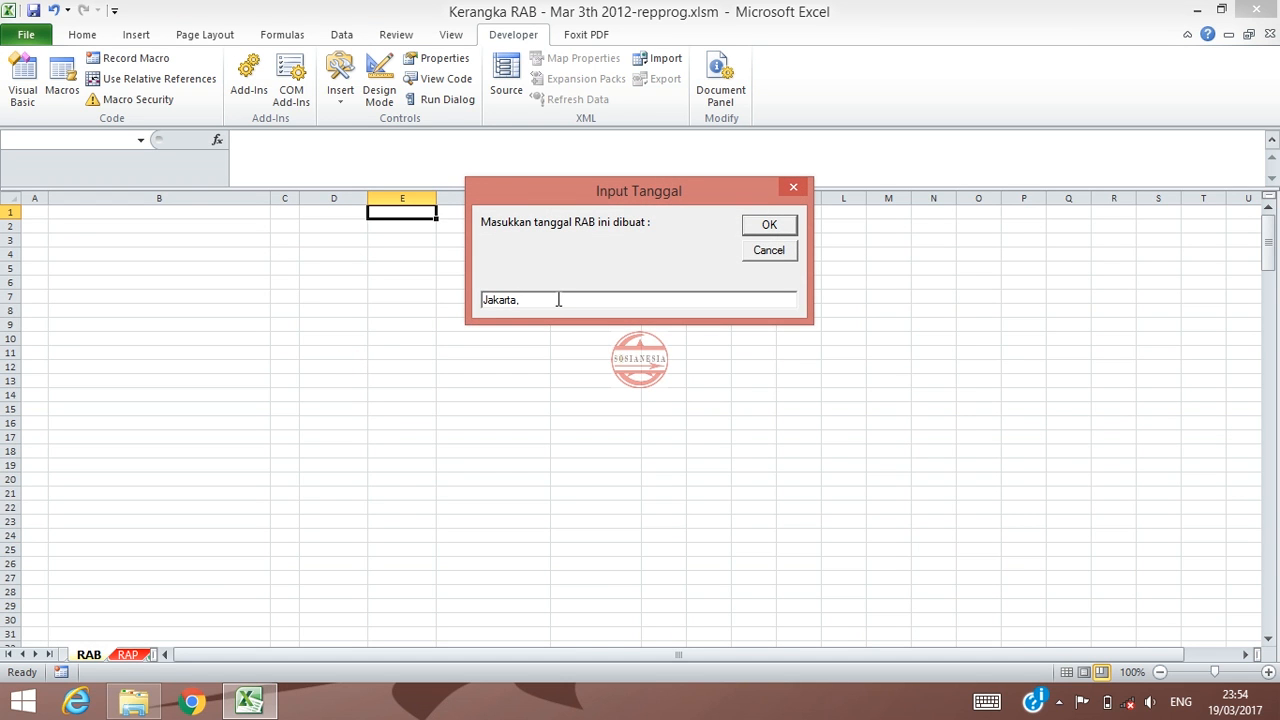
type("19 Maret ")
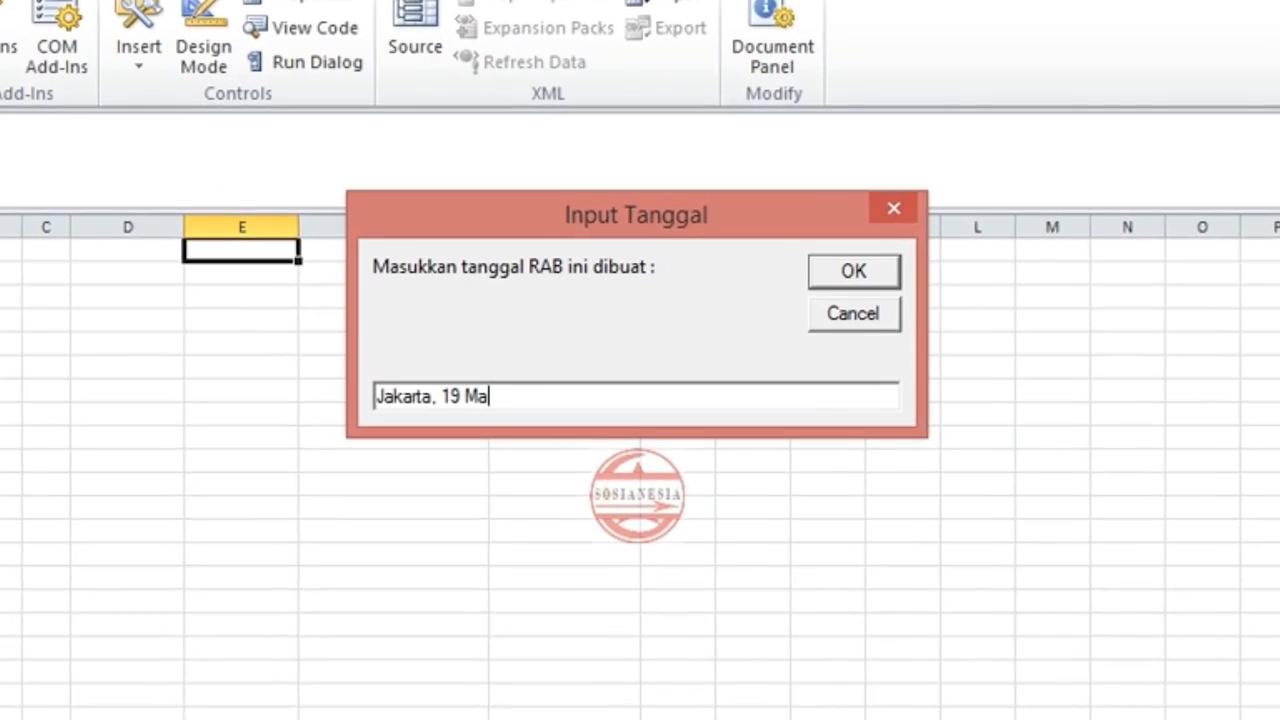
type("2017")
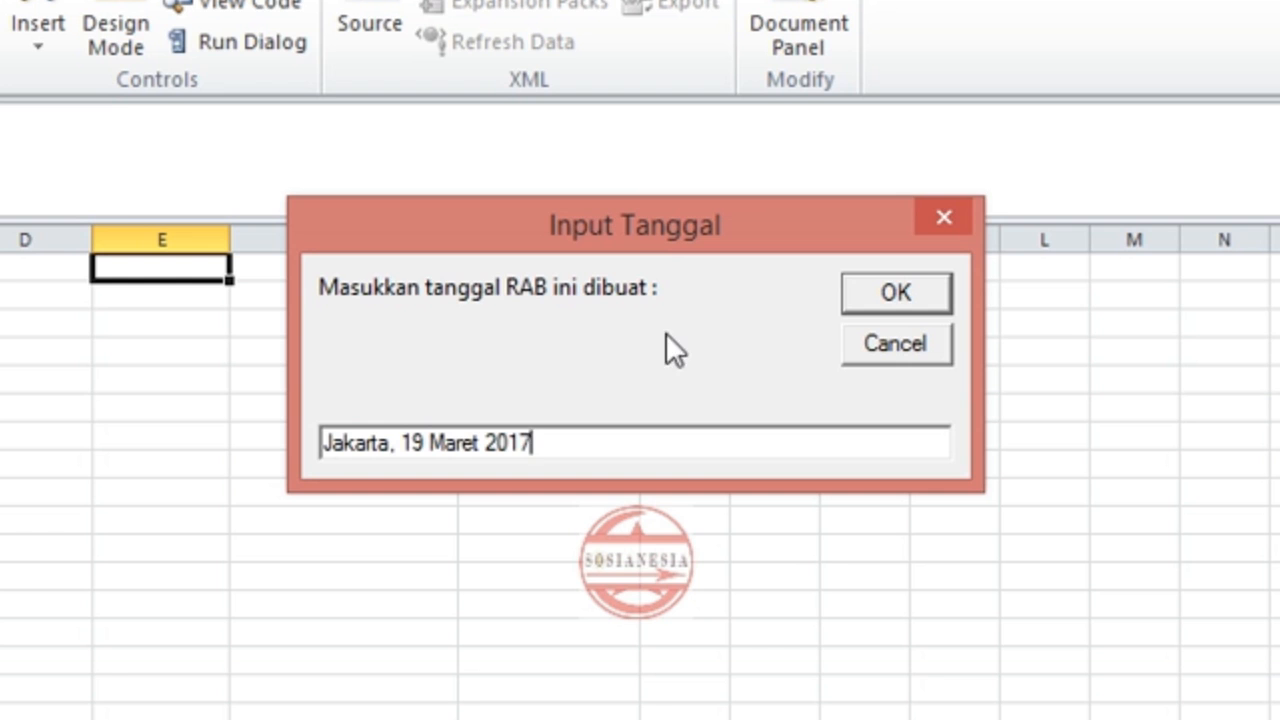
left_click(906, 280)
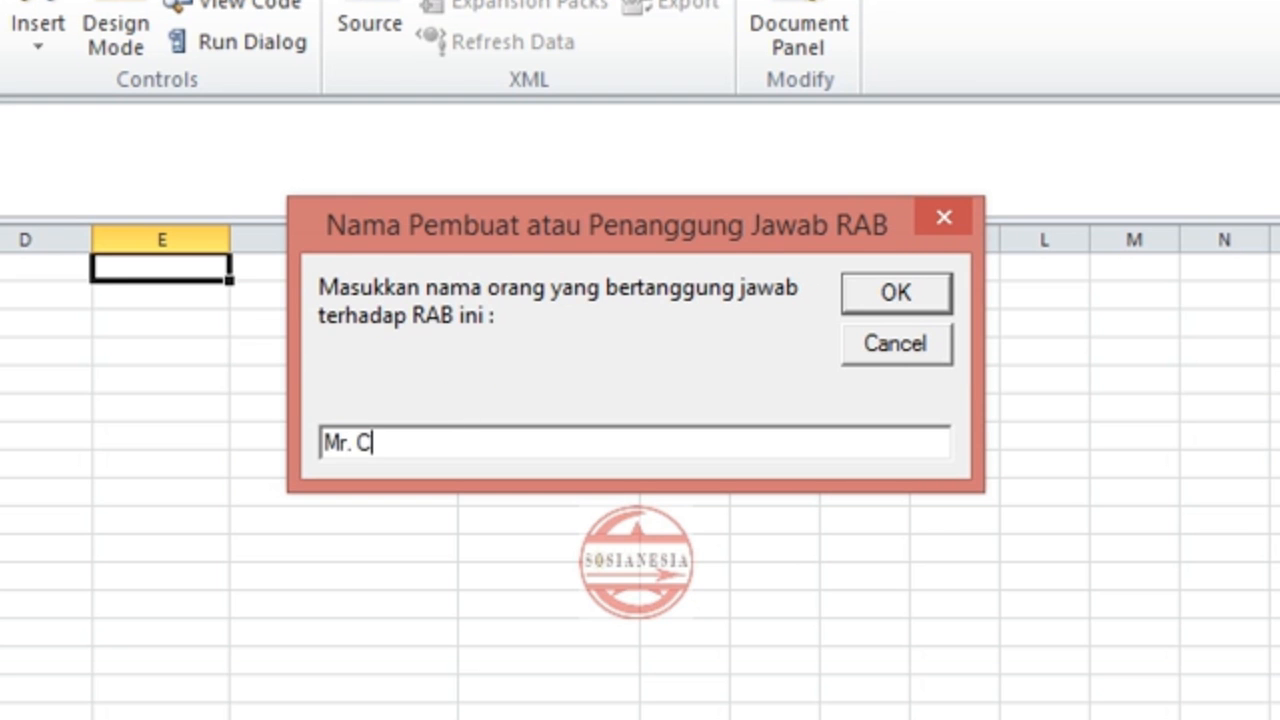
Enter the responsible person's name and Estimator as the company details, and let the macro complete the RAB, RAP and Kebutuhan Material sheets.
left_click(926, 286)
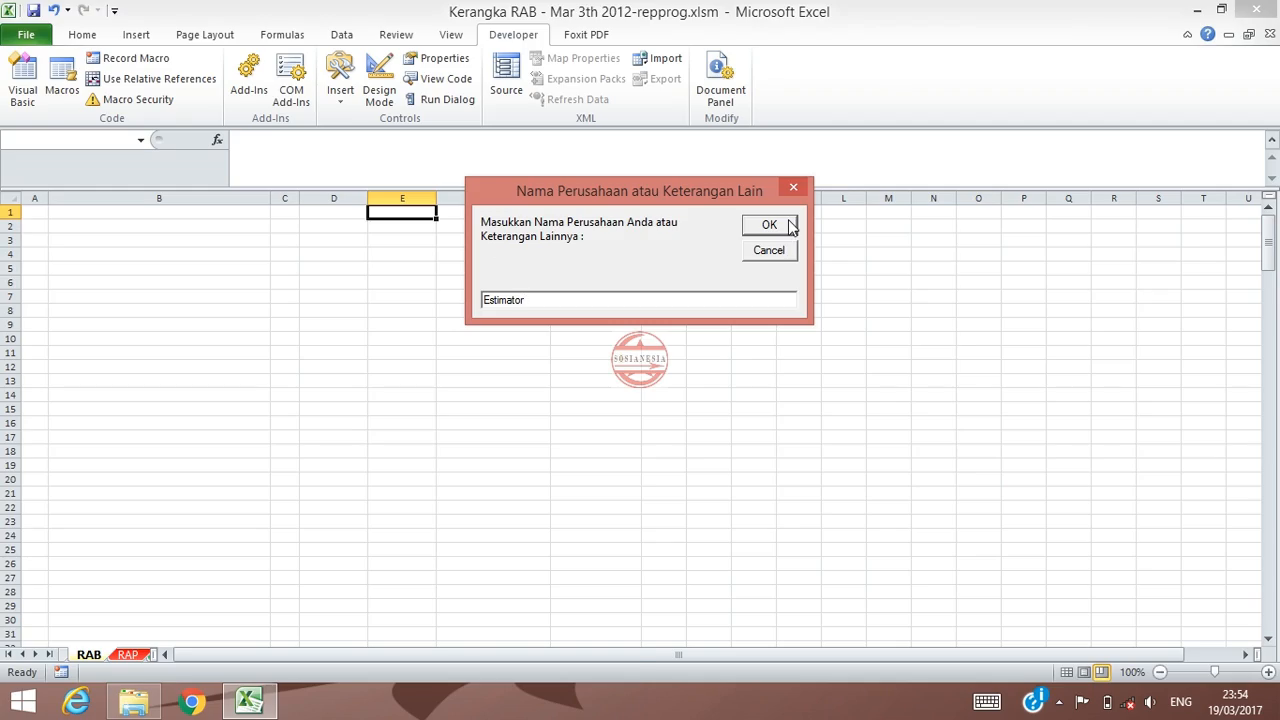
left_click(769, 225)
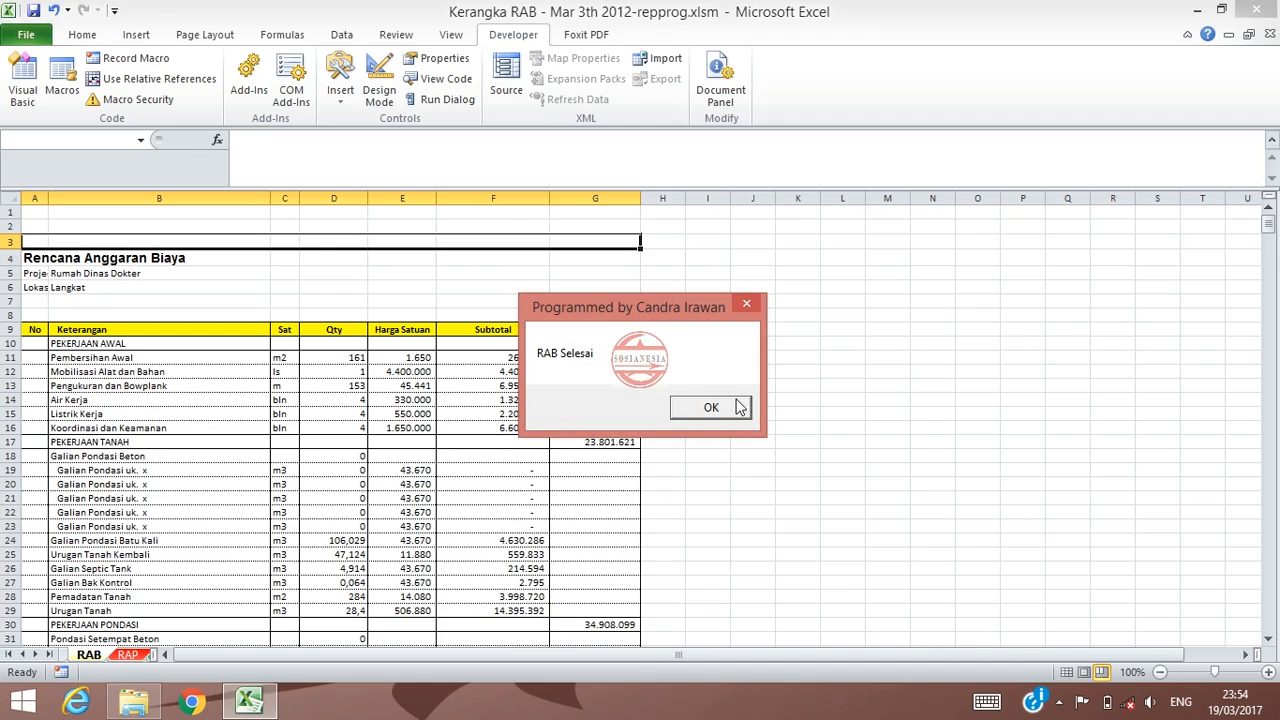
left_click(735, 410)
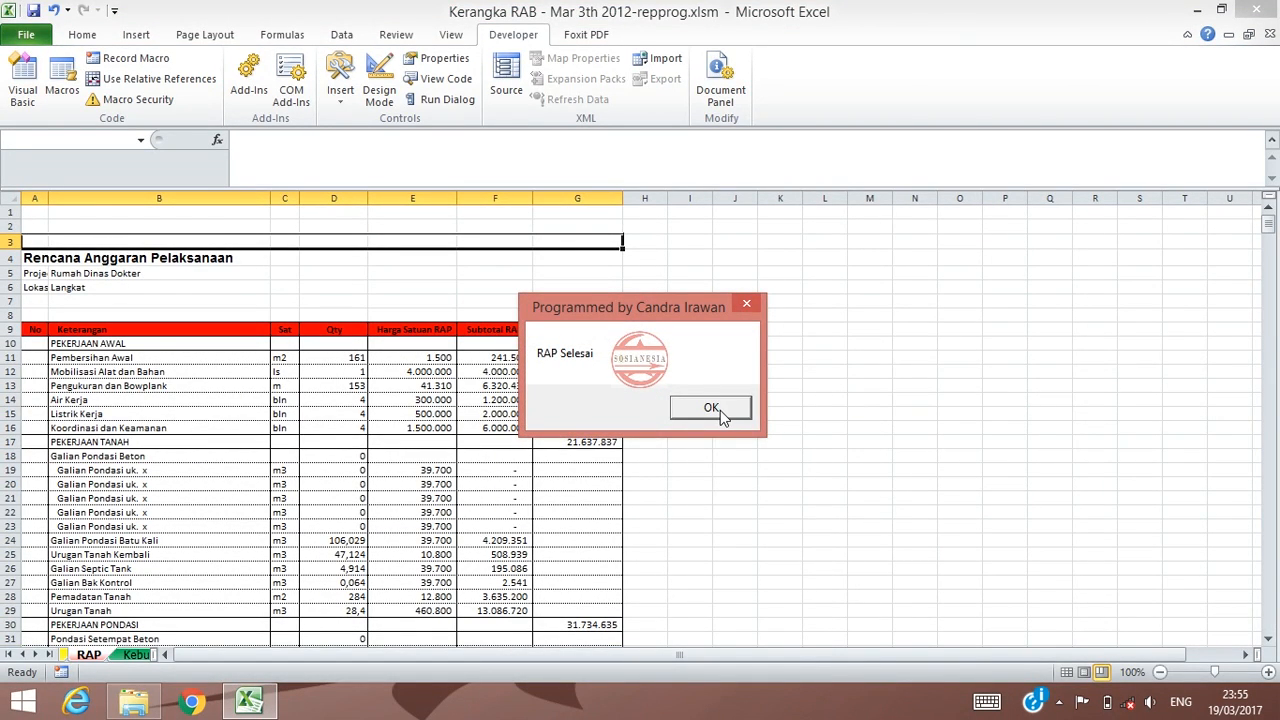
left_click(720, 409)
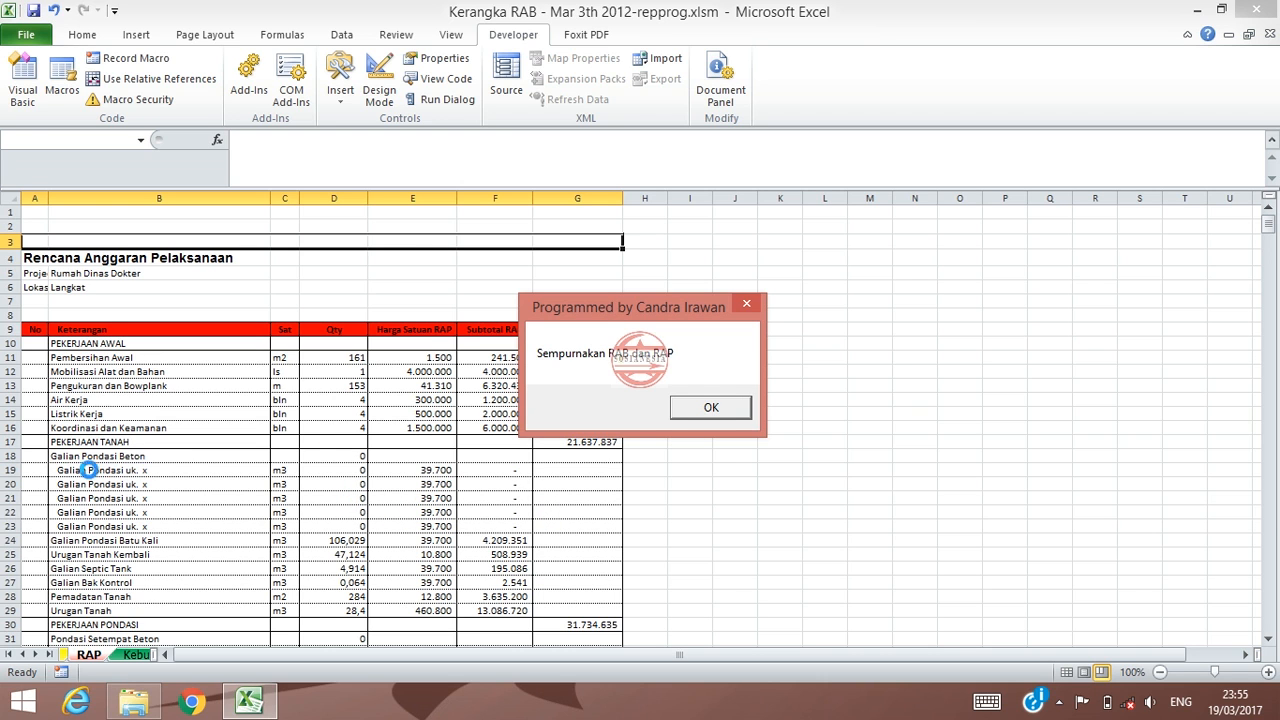
left_click(727, 410)
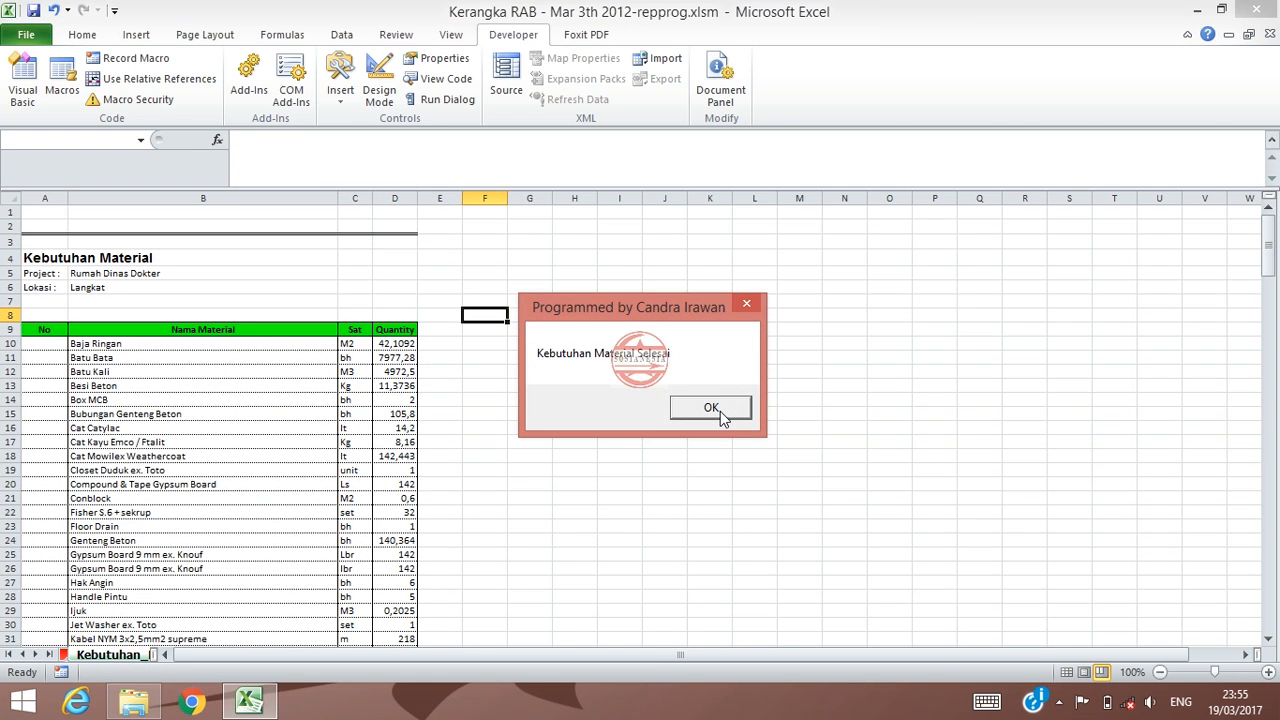
left_click(711, 408)
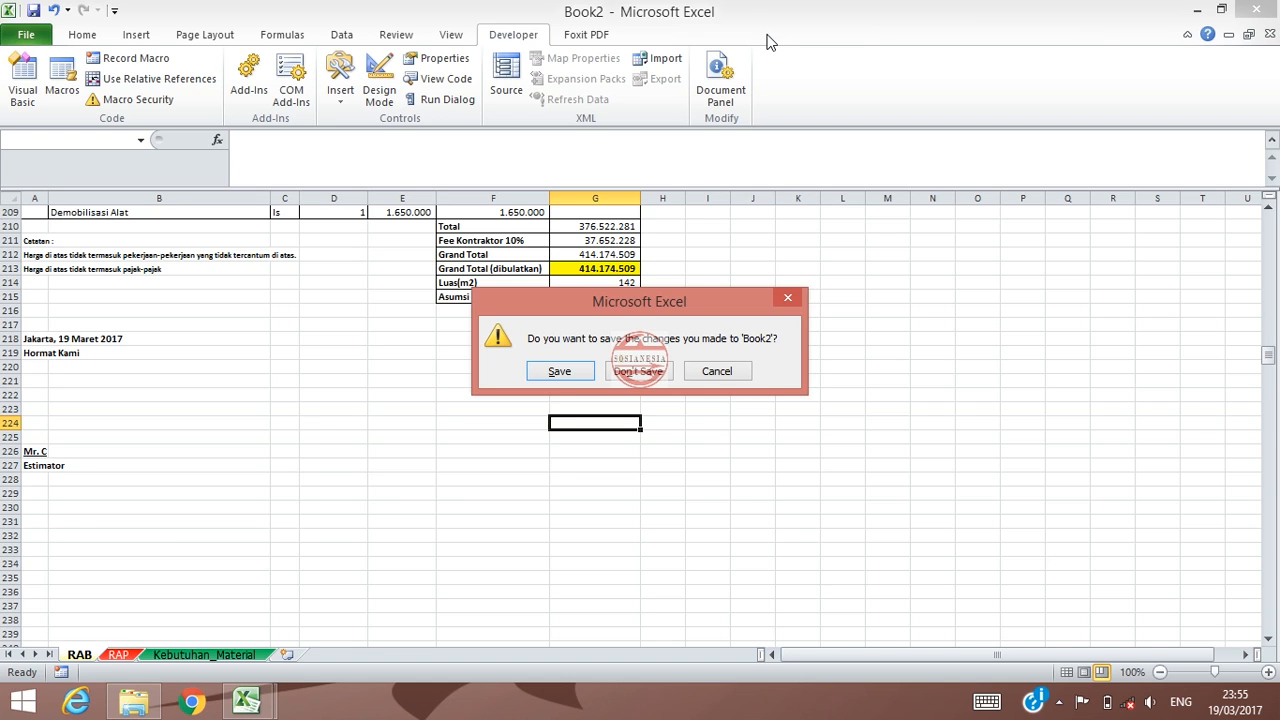
Save the generated workbook in the Documents folder as RAB Rumah.
left_click(581, 373)
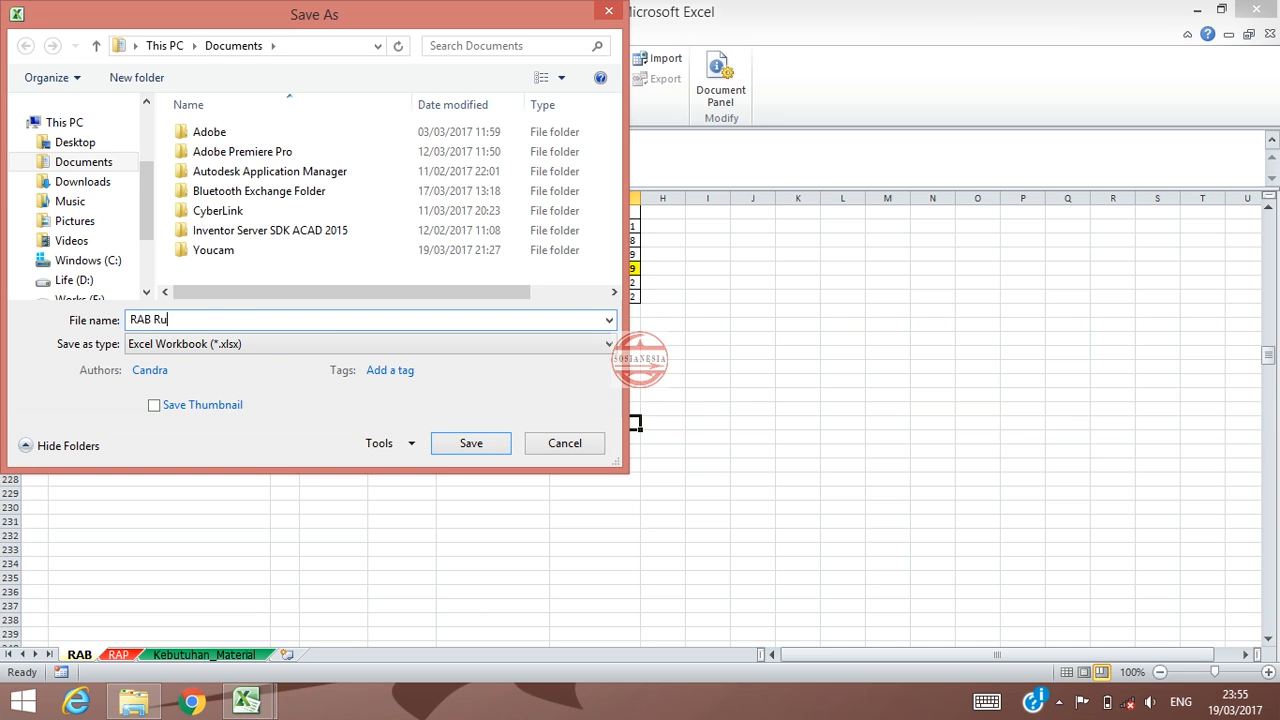
left_click(480, 445)
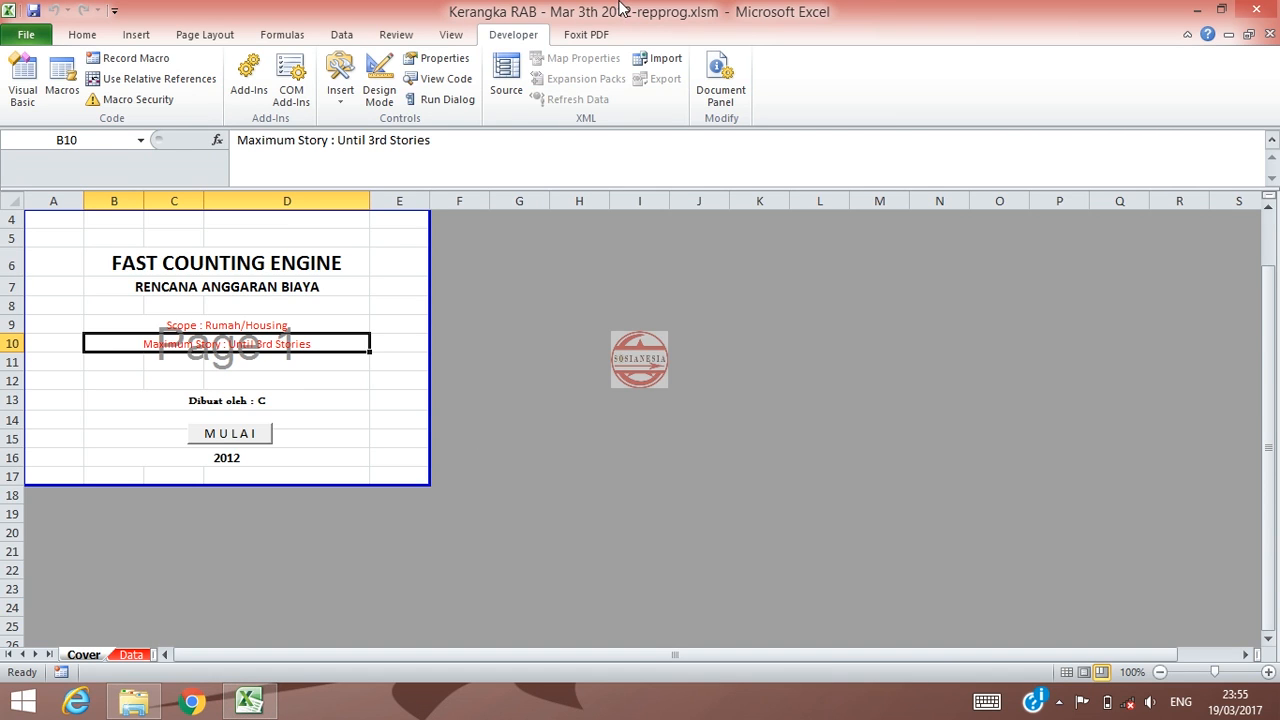
left_click(340, 264)
left_click(540, 273)
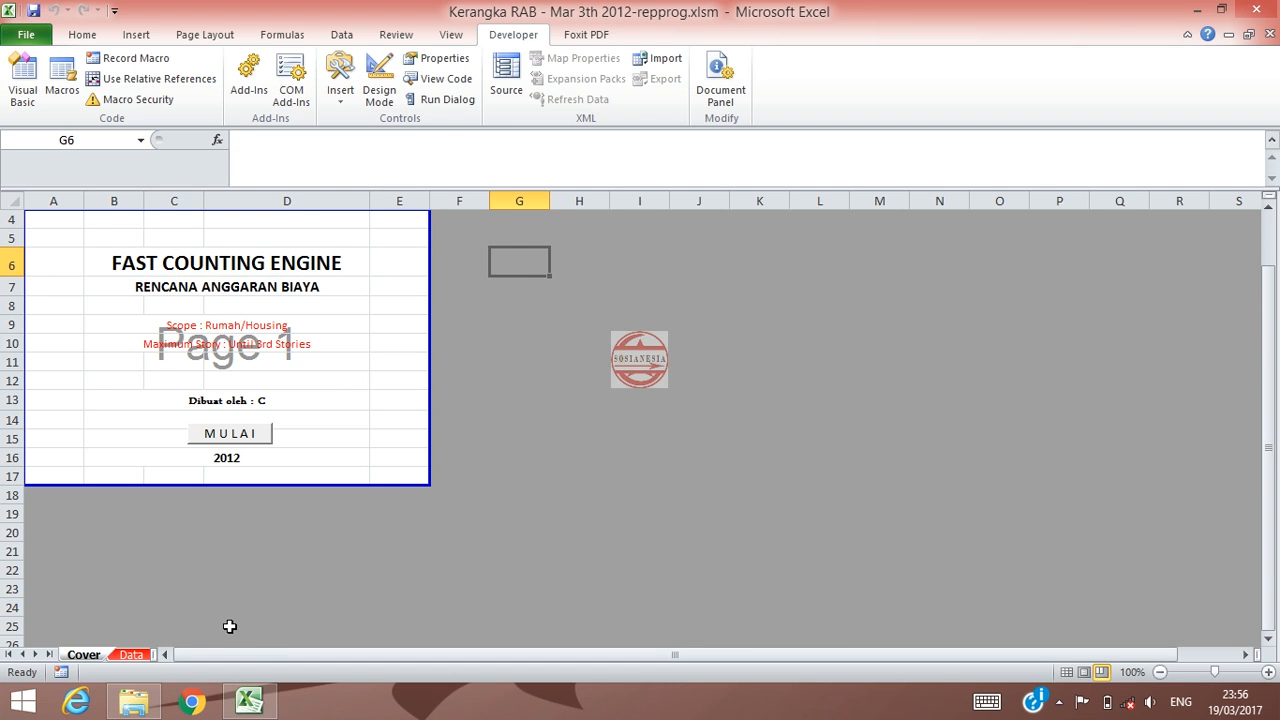
Open RAB Rumah.xlsx from the Documents folder and examine the concrete beam (Balok) items on the RAB sheet.
left_click(161, 700)
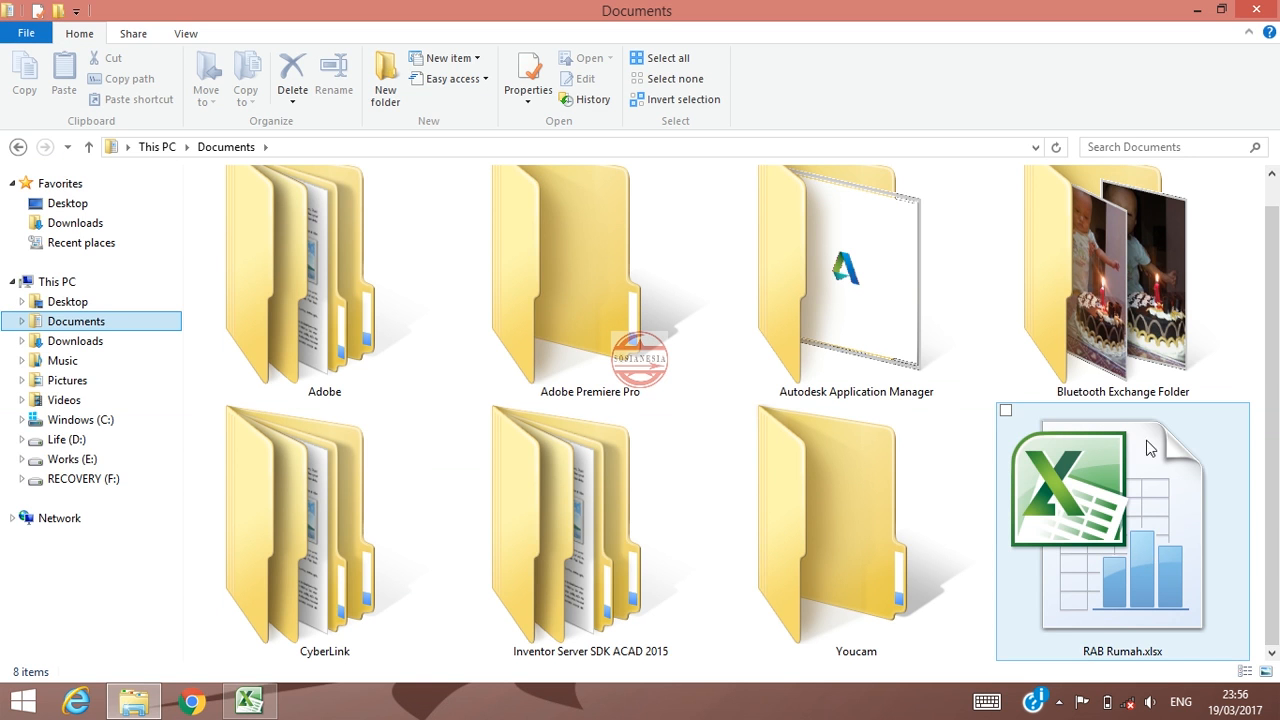
double_click(1140, 520)
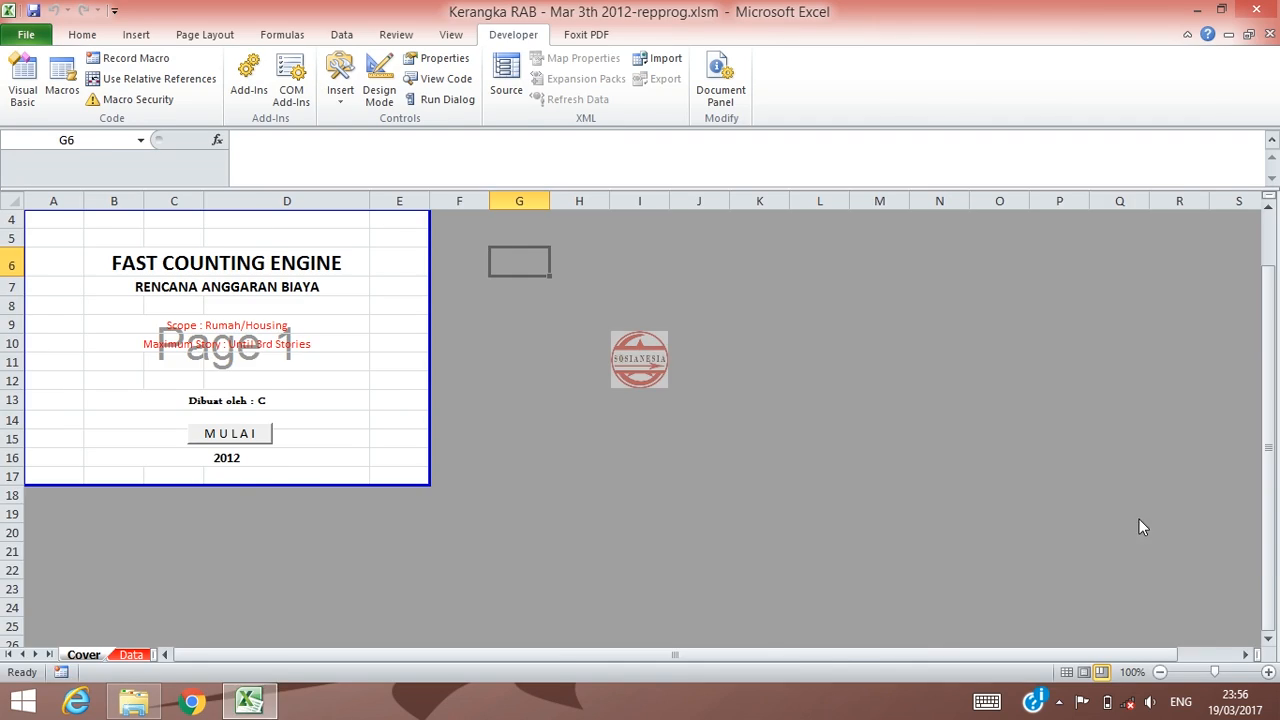
scroll(1005, 467, "up", 17)
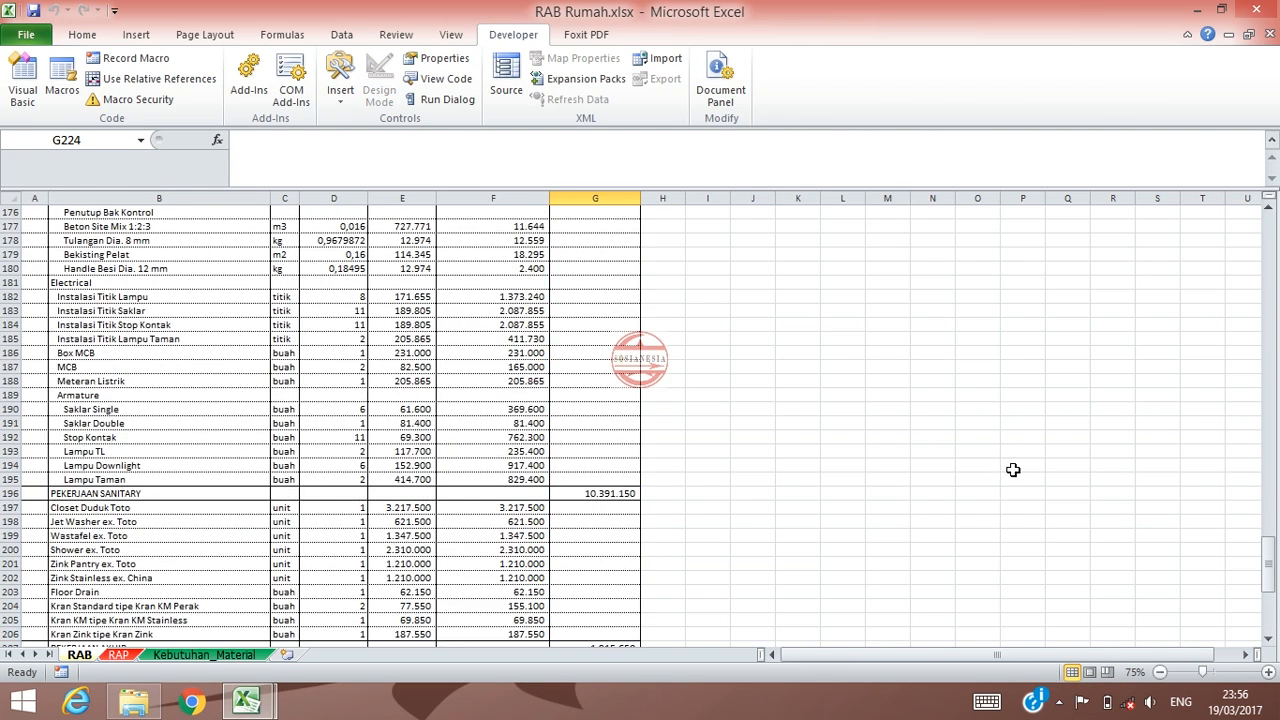
left_click_drag(1269, 499, 1276, 301)
left_click(62, 384)
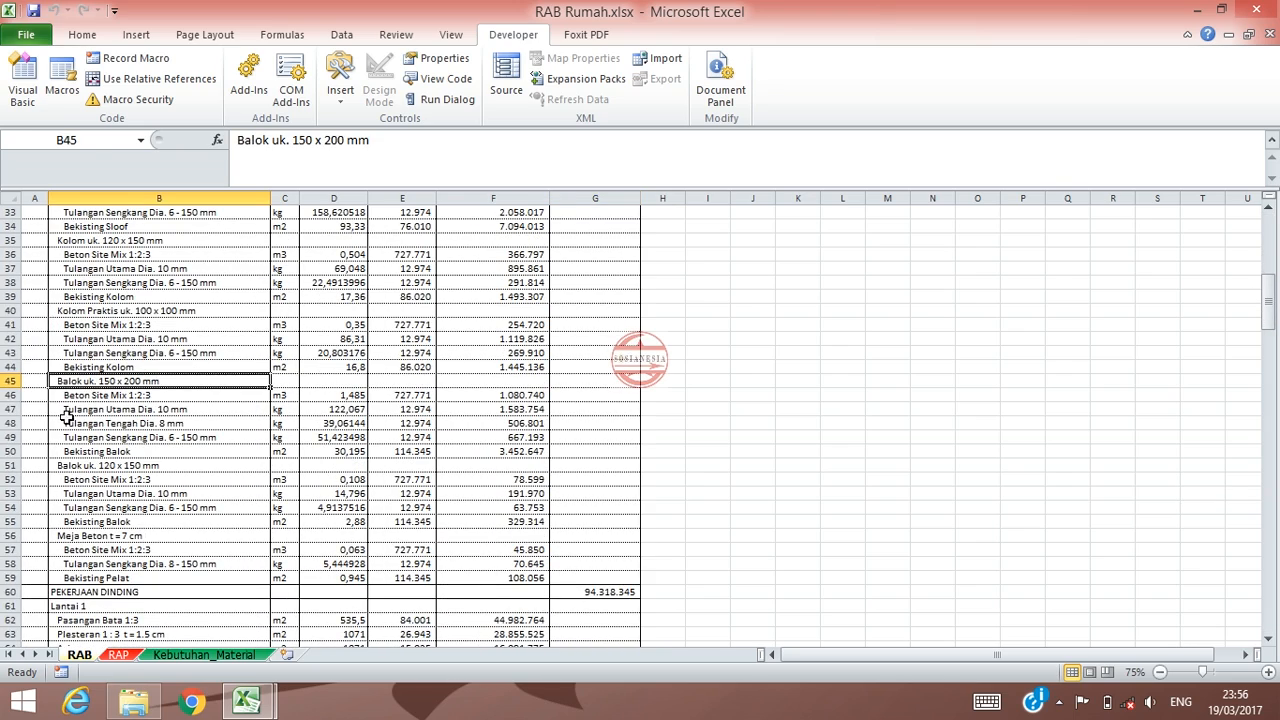
left_click(80, 465)
scroll(212, 545, "down", 6)
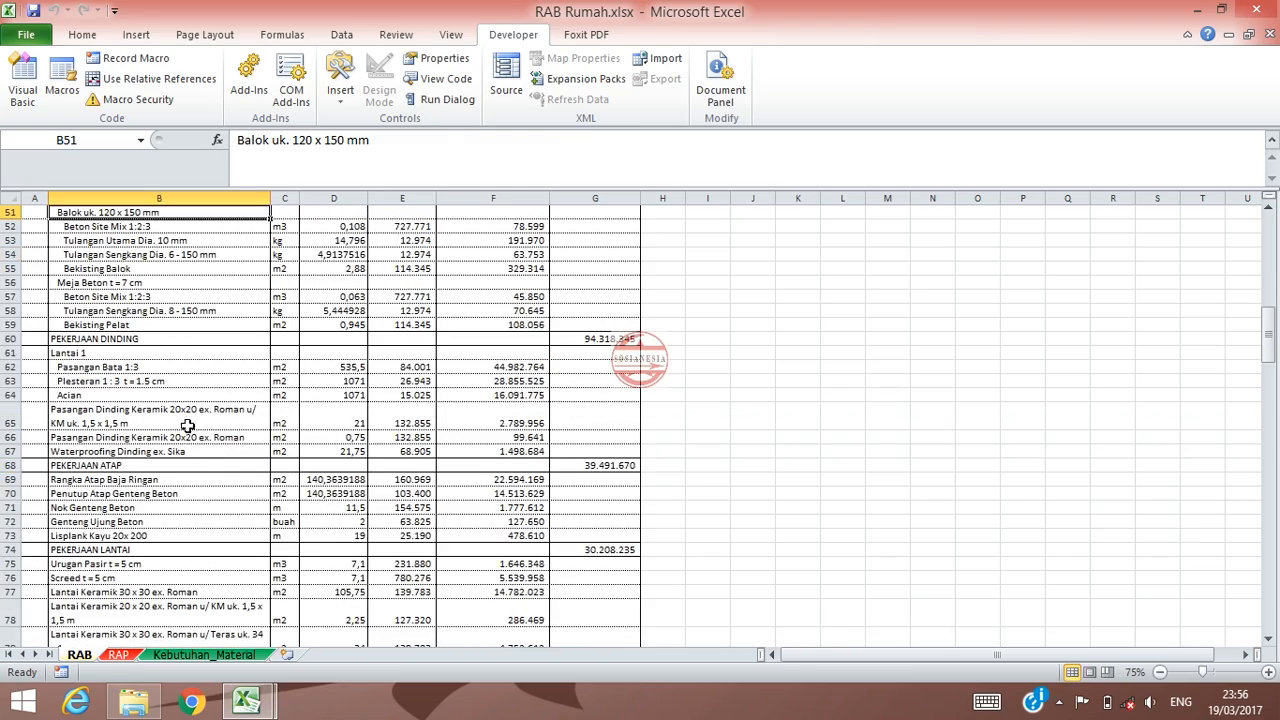
Review the RAB sheet's remaining work items and unit prices, its grand total, and the date and signature lines at the end.
left_click(400, 382)
scroll(400, 430, "down", 2)
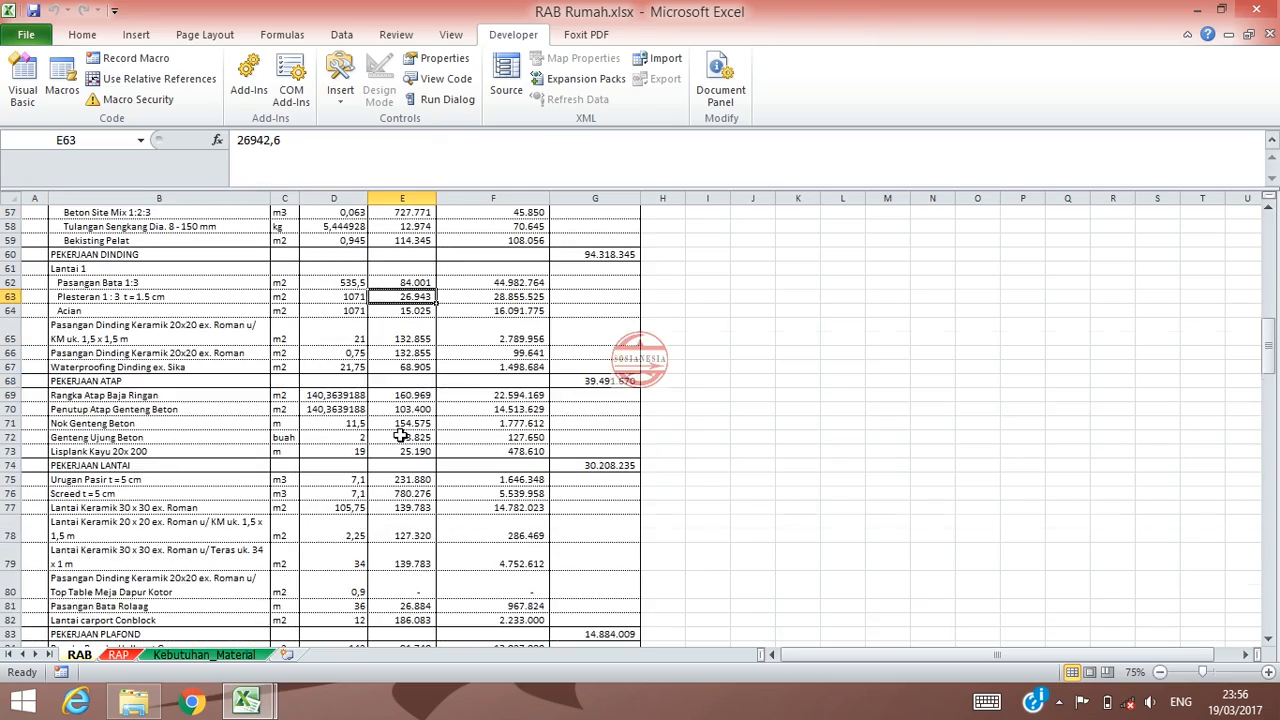
scroll(400, 436, "down", 20)
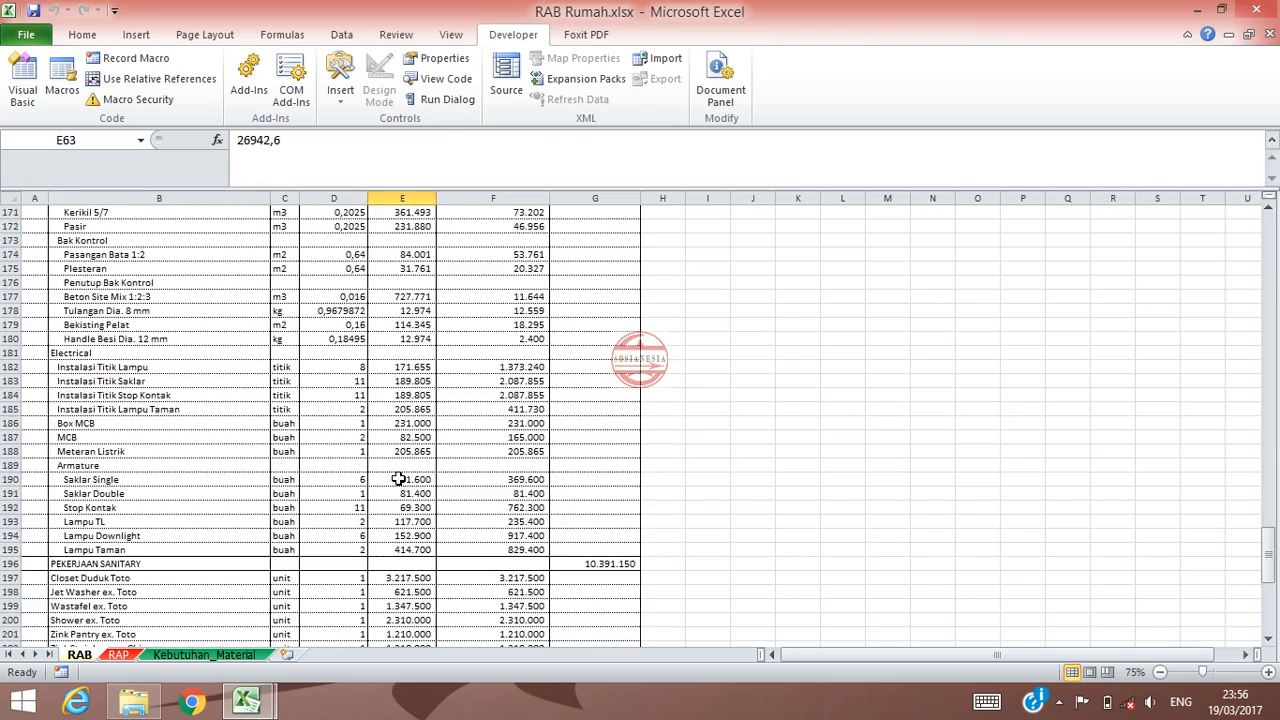
scroll(398, 479, "down", 8)
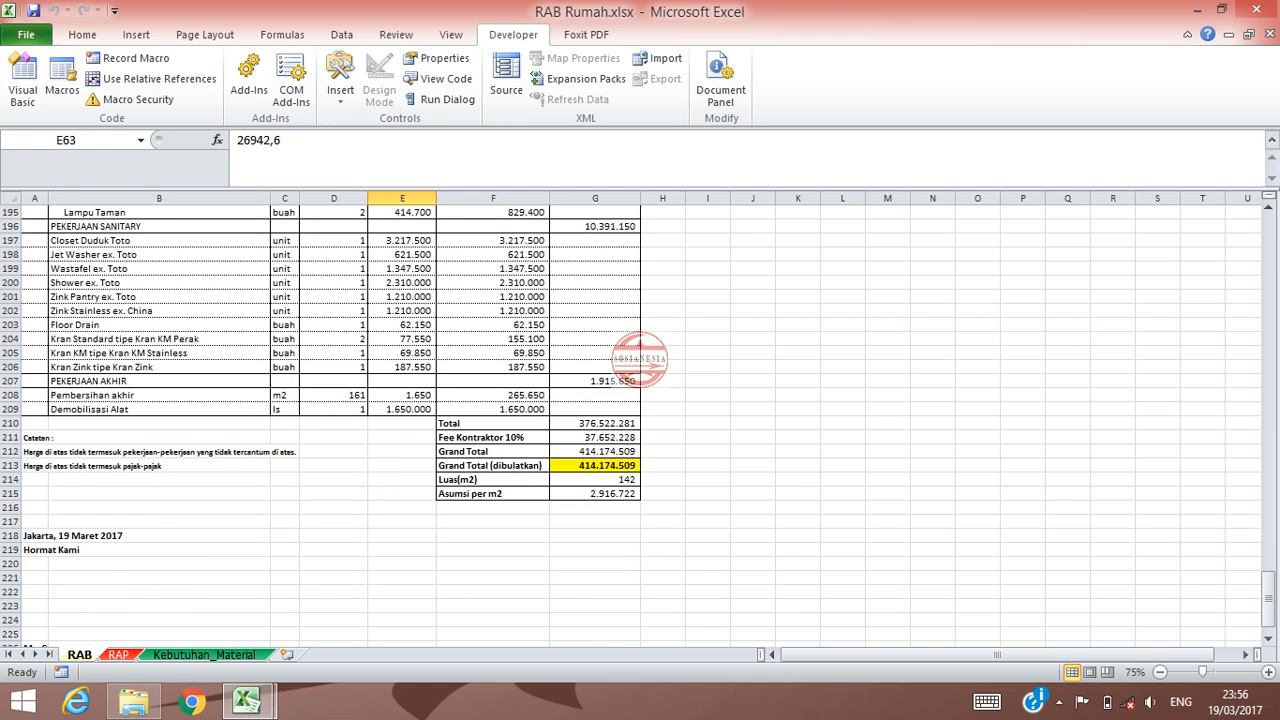
scroll(50, 552, "down", 2)
left_click(35, 578)
left_click(34, 451)
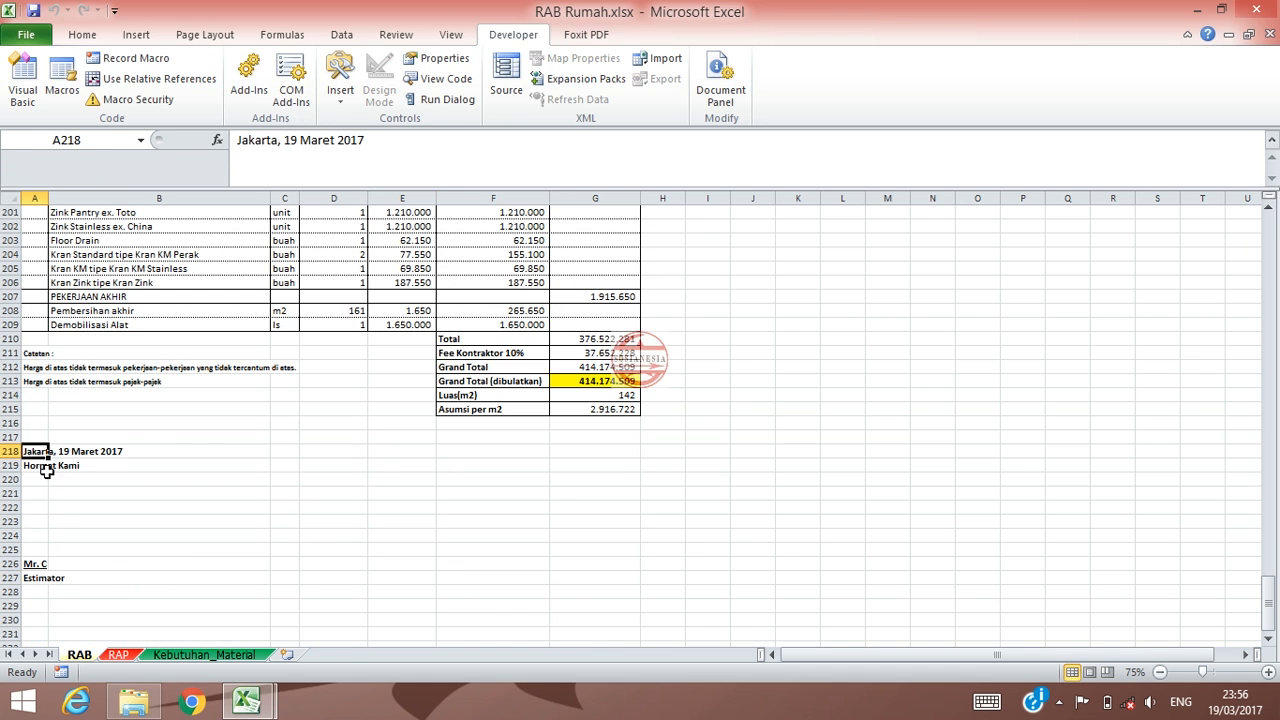
left_click(36, 566)
left_click(42, 579)
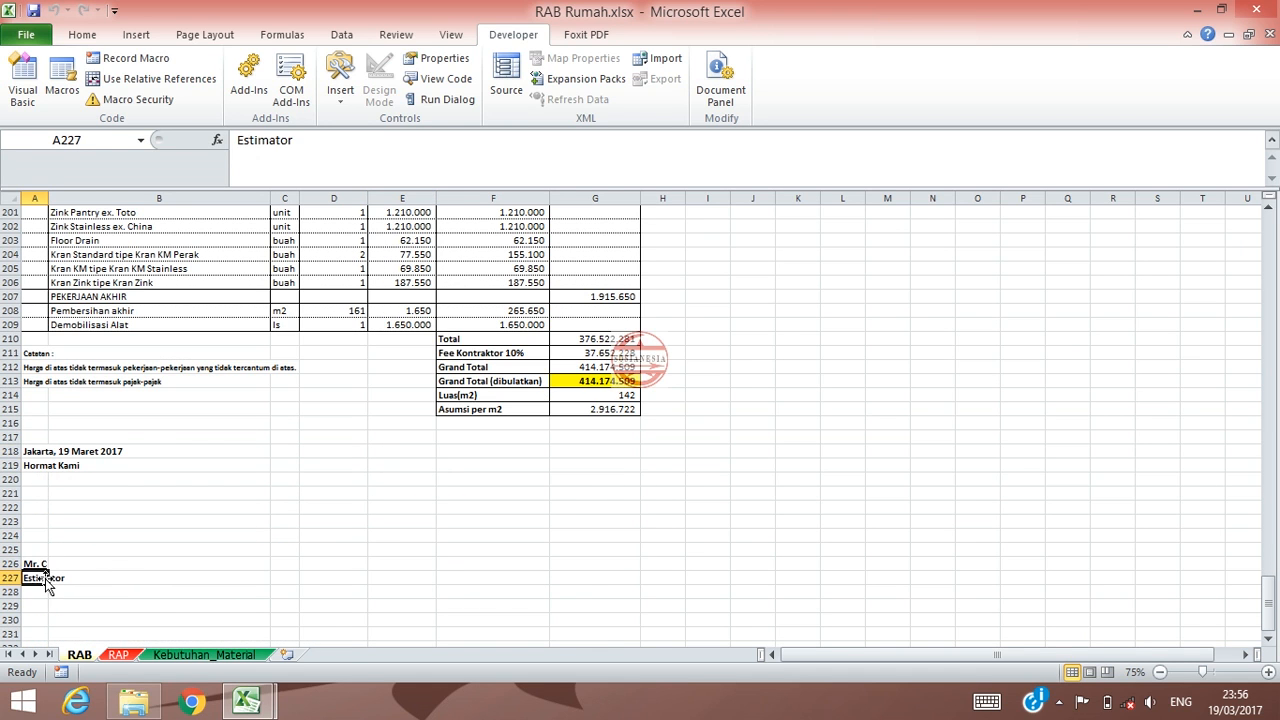
Examine the RAP sheet's cost items and its closing summary of total, RAB-RAP difference and contractor fee.
left_click(133, 656)
scroll(261, 552, "up", 12)
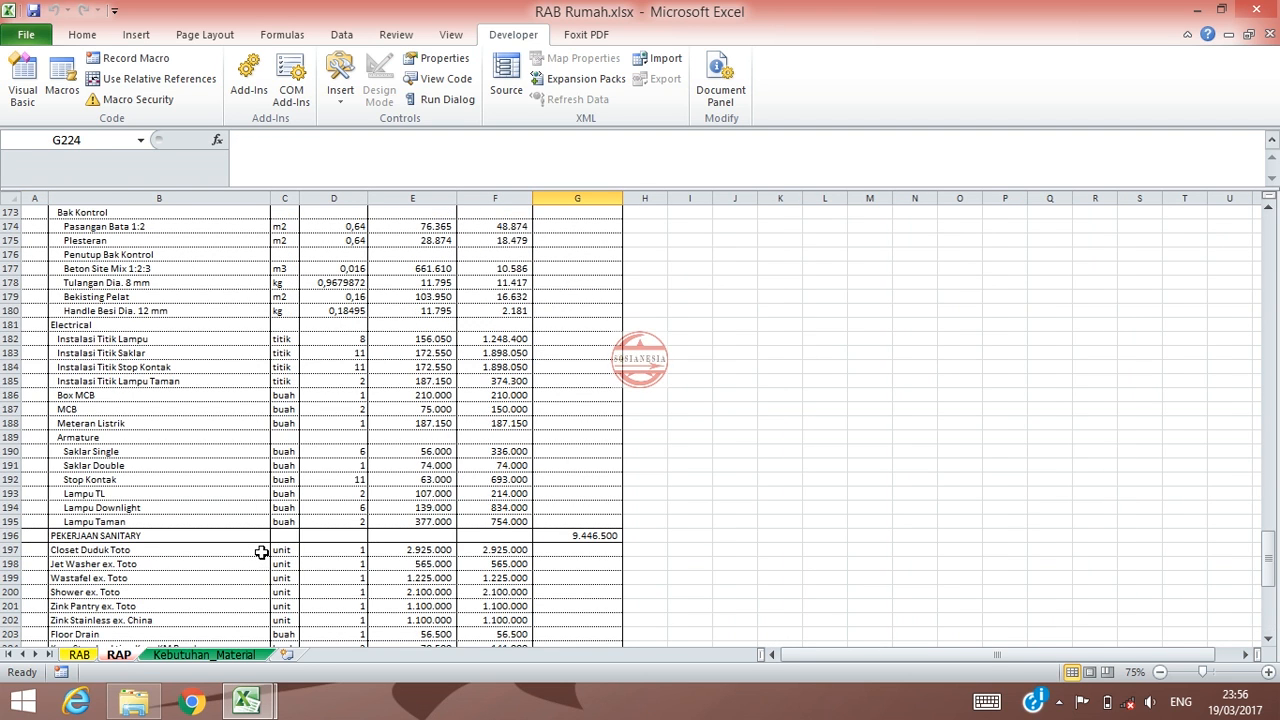
scroll(261, 552, "down", 8)
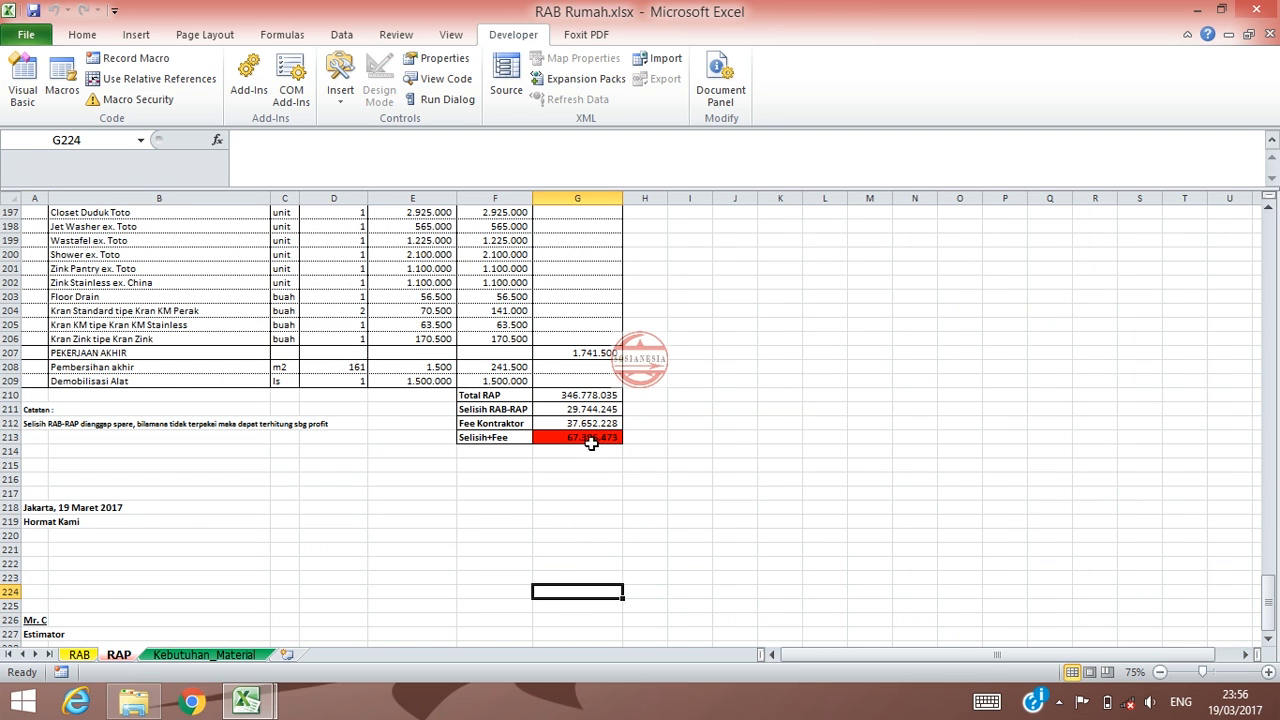
Look through the full list on the Kebutuhan_Material sheet and check the quantities of its first materials.
left_click(210, 655)
scroll(583, 486, "down", 2)
scroll(583, 486, "down", 15)
scroll(580, 488, "up", 8)
scroll(580, 488, "up", 9)
left_click(396, 343)
left_click(398, 389)
left_click(400, 430)
Examine the material names from Baja Ringan through Box MCB and on down the Kebutuhan_Material list.
left_click(158, 347)
left_click(153, 359)
left_click(152, 372)
left_click(153, 386)
left_click(174, 401)
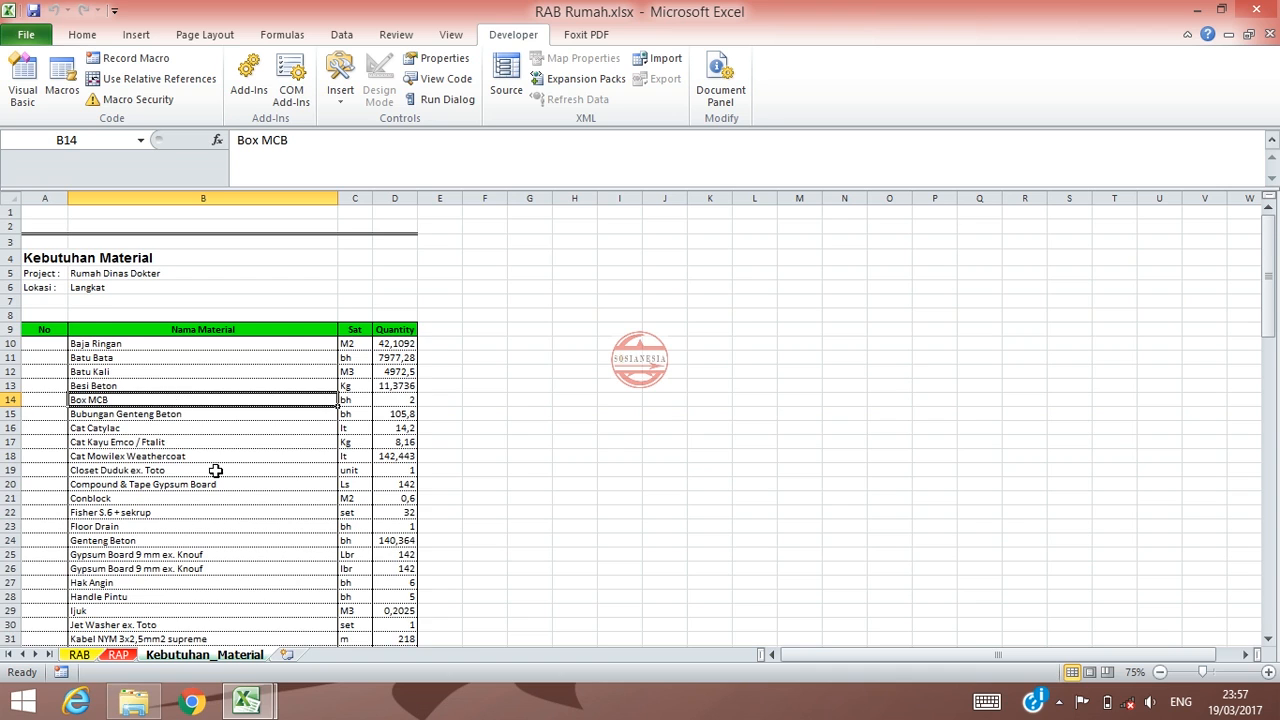
scroll(216, 468, "down", 1)
scroll(270, 467, "down", 10)
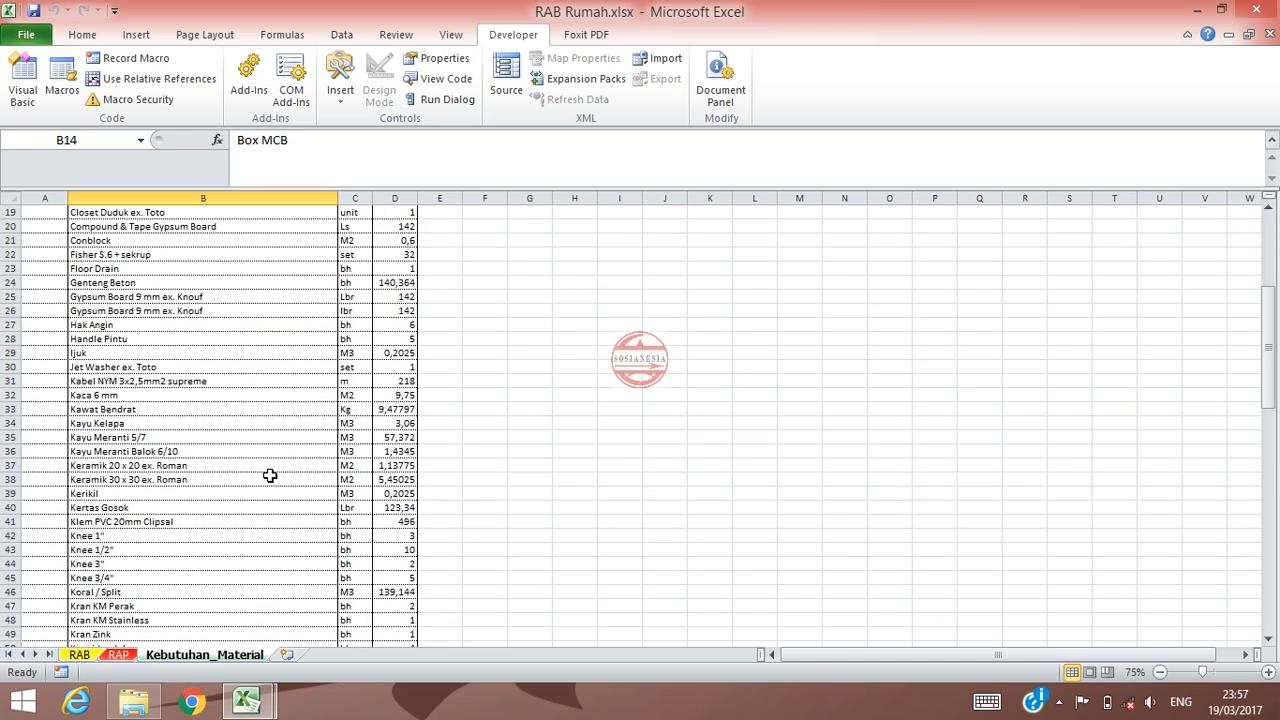
Look through the rest of the Kebutuhan_Material list and check the quantity for Semen 50 kg.
scroll(269, 480, "down", 8)
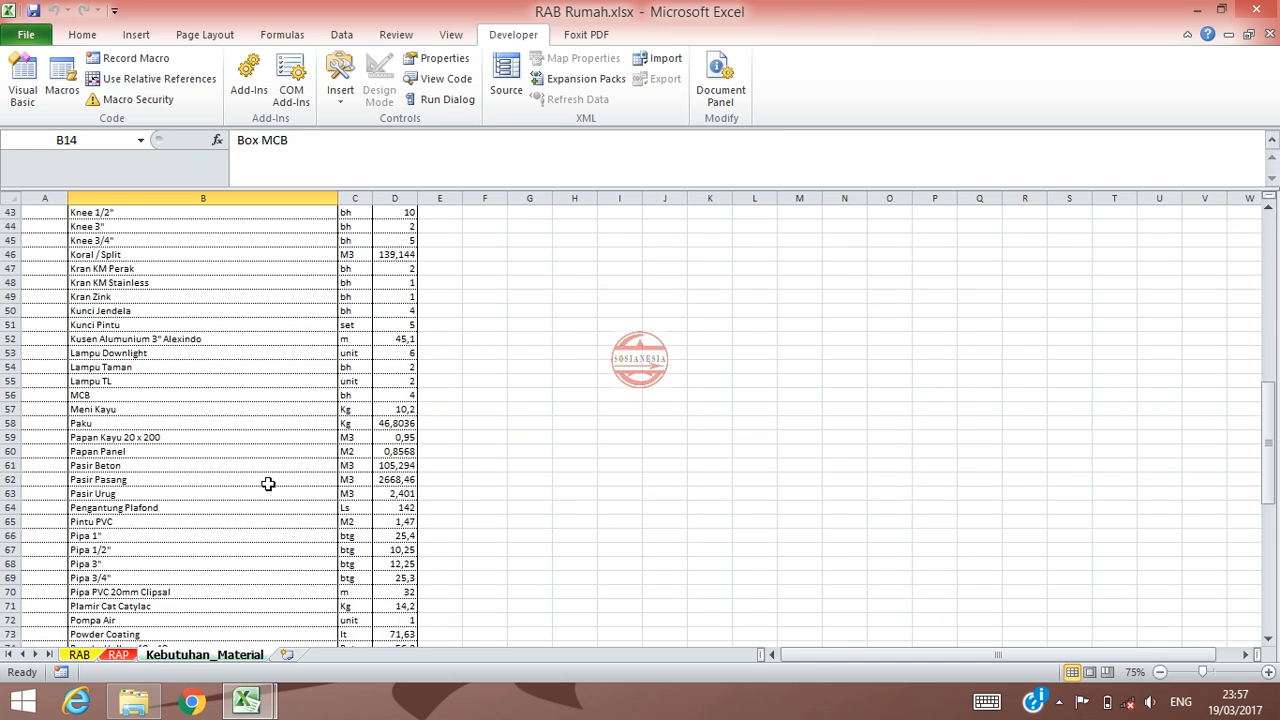
scroll(269, 485, "down", 1)
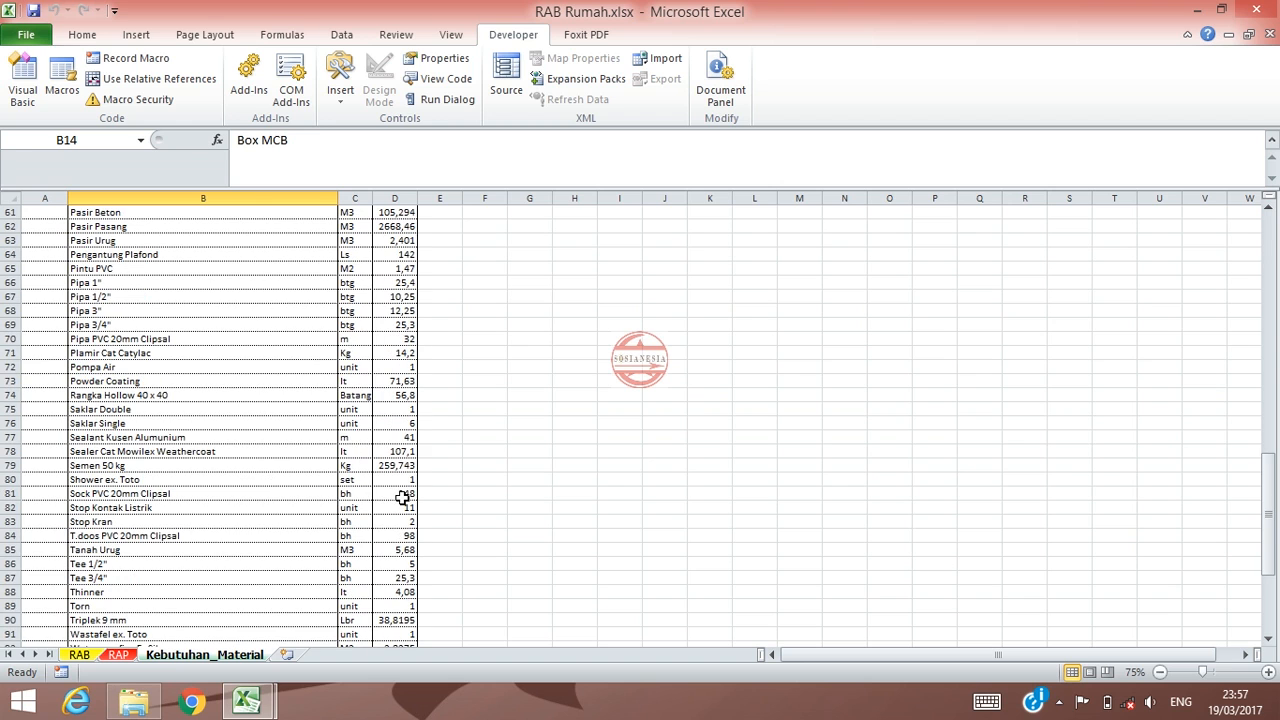
left_click(408, 465)
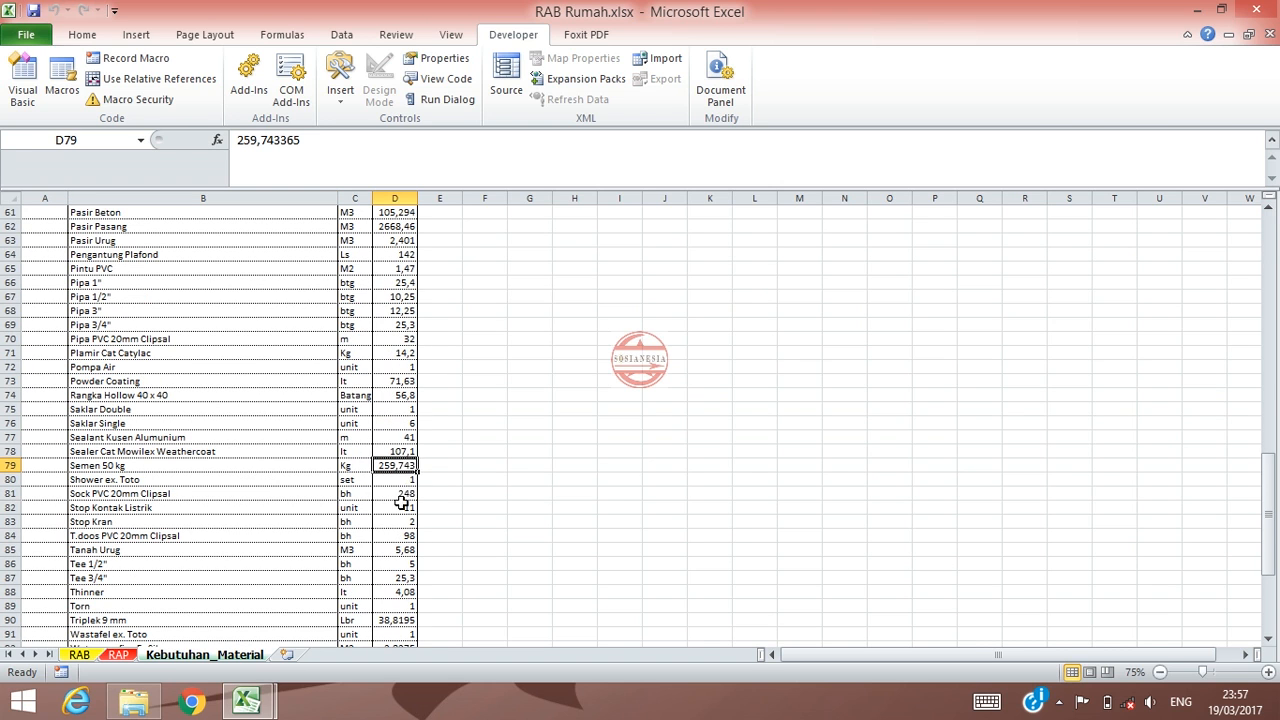
left_click(612, 578)
scroll(608, 490, "up", 20)
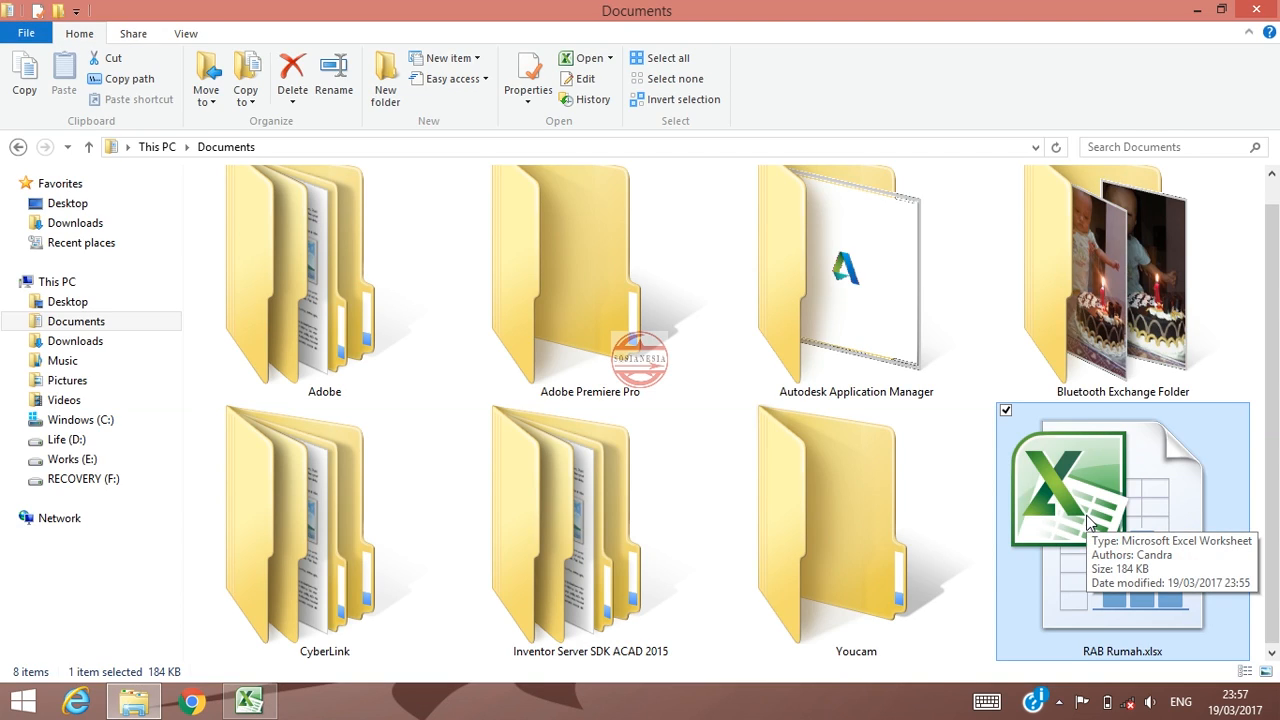
Open RAB Rumah.xlsx from the Documents folder and review the RAB sheet from its closing totals back up to its title and first work items.
double_click(1090, 520)
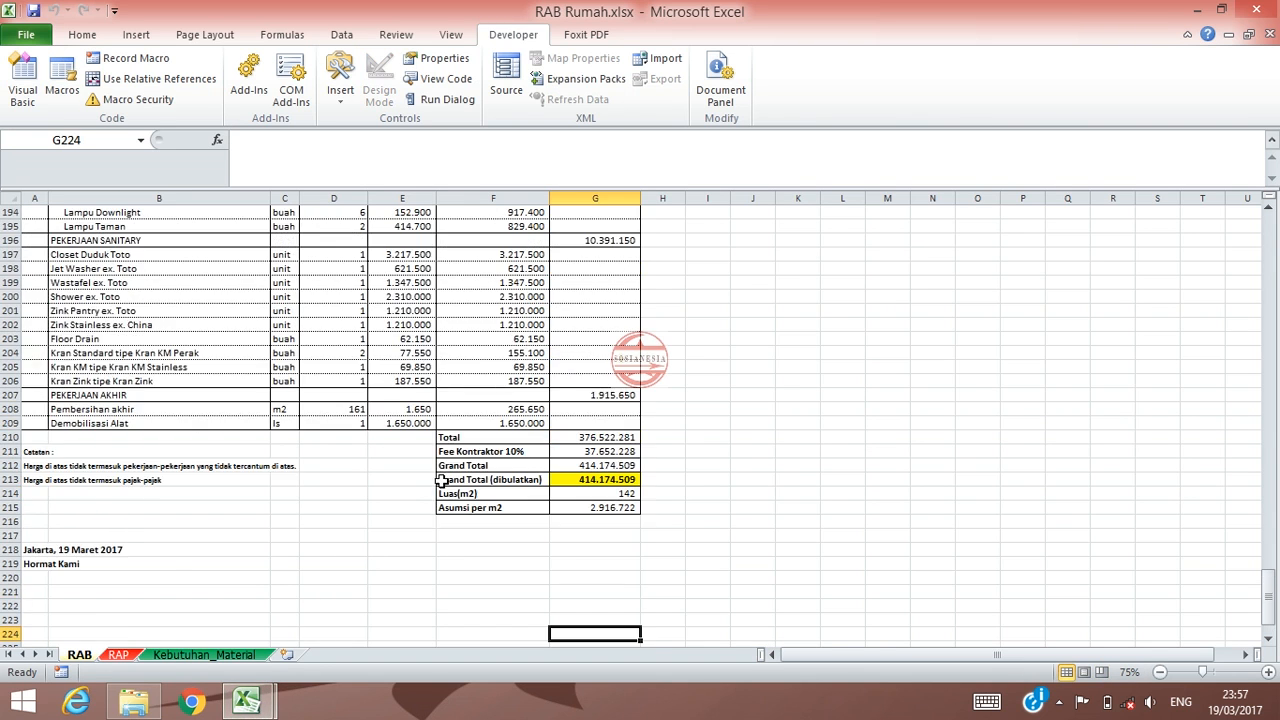
scroll(445, 478, "up", 5)
scroll(1196, 424, "up", 9)
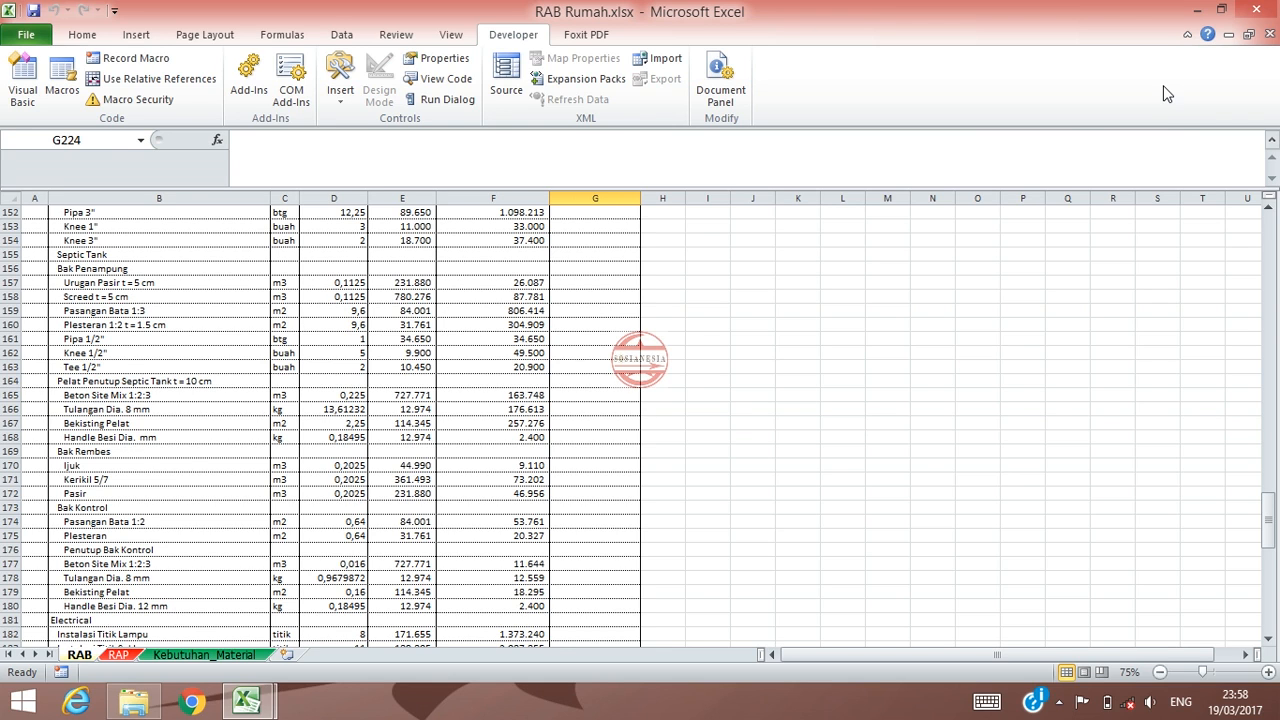
left_click(885, 408)
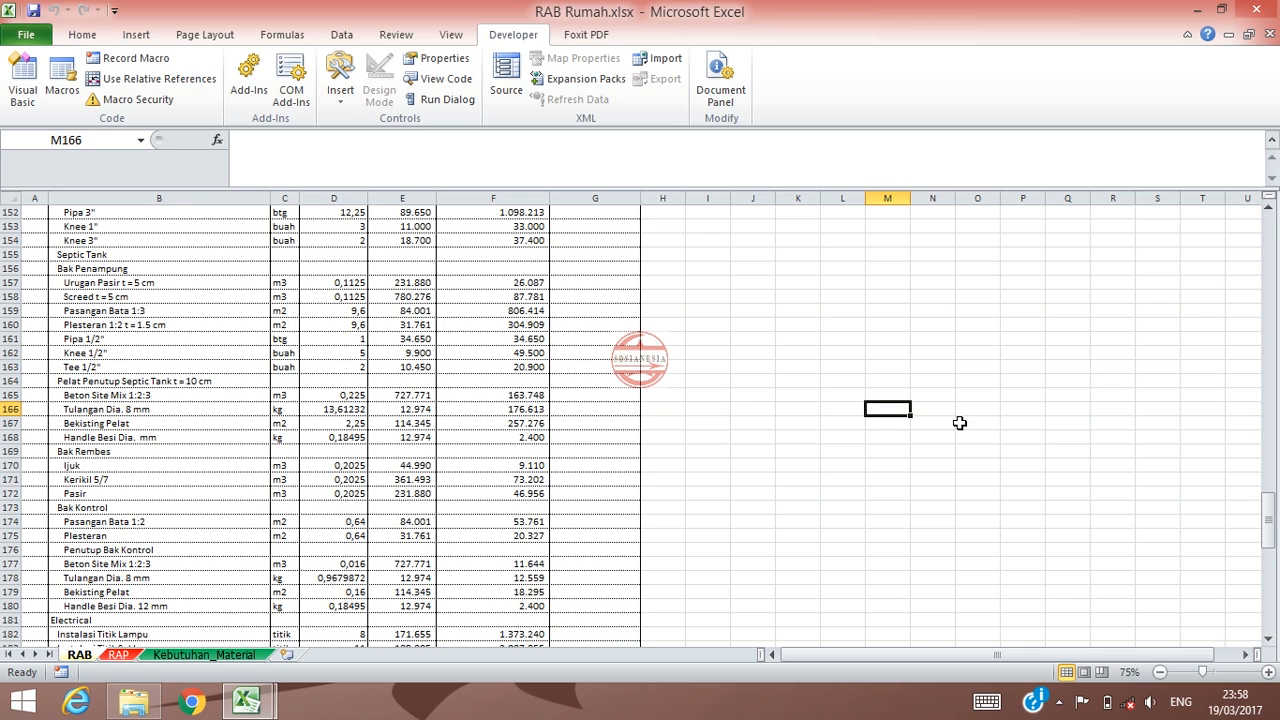
scroll(945, 415, "up", 17)
left_click_drag(1268, 440, 1268, 243)
left_click(1008, 331)
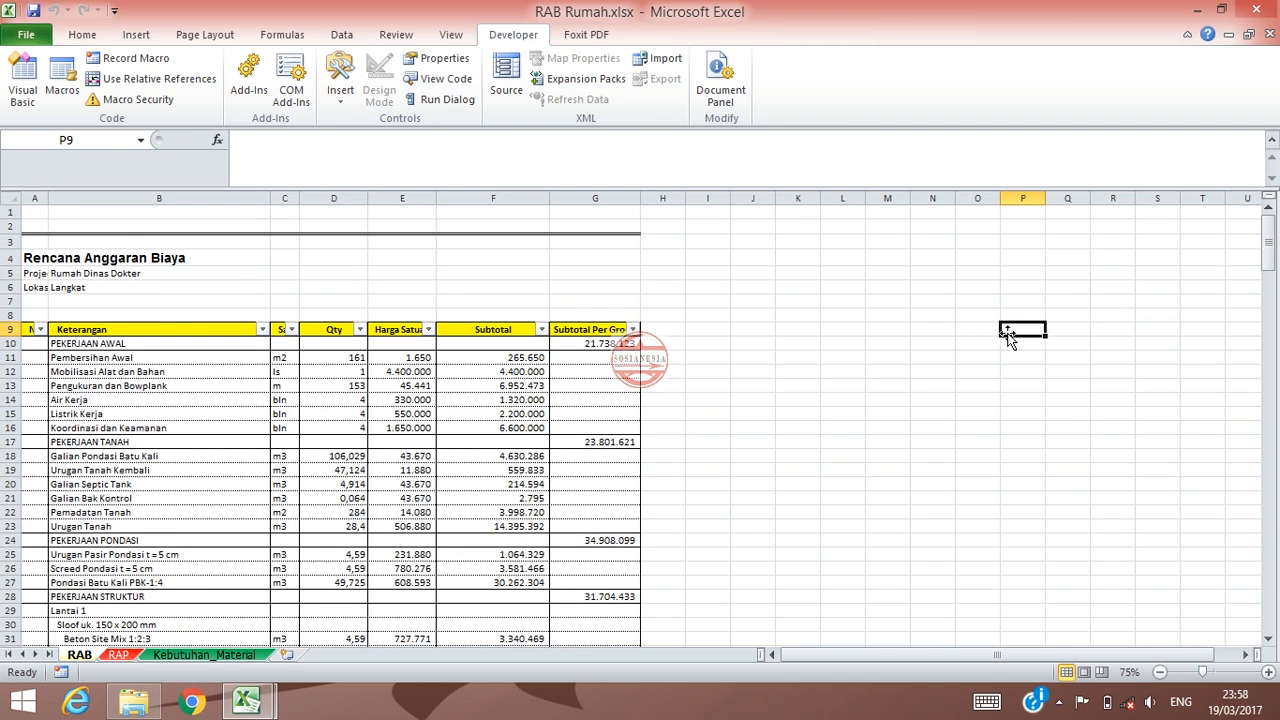